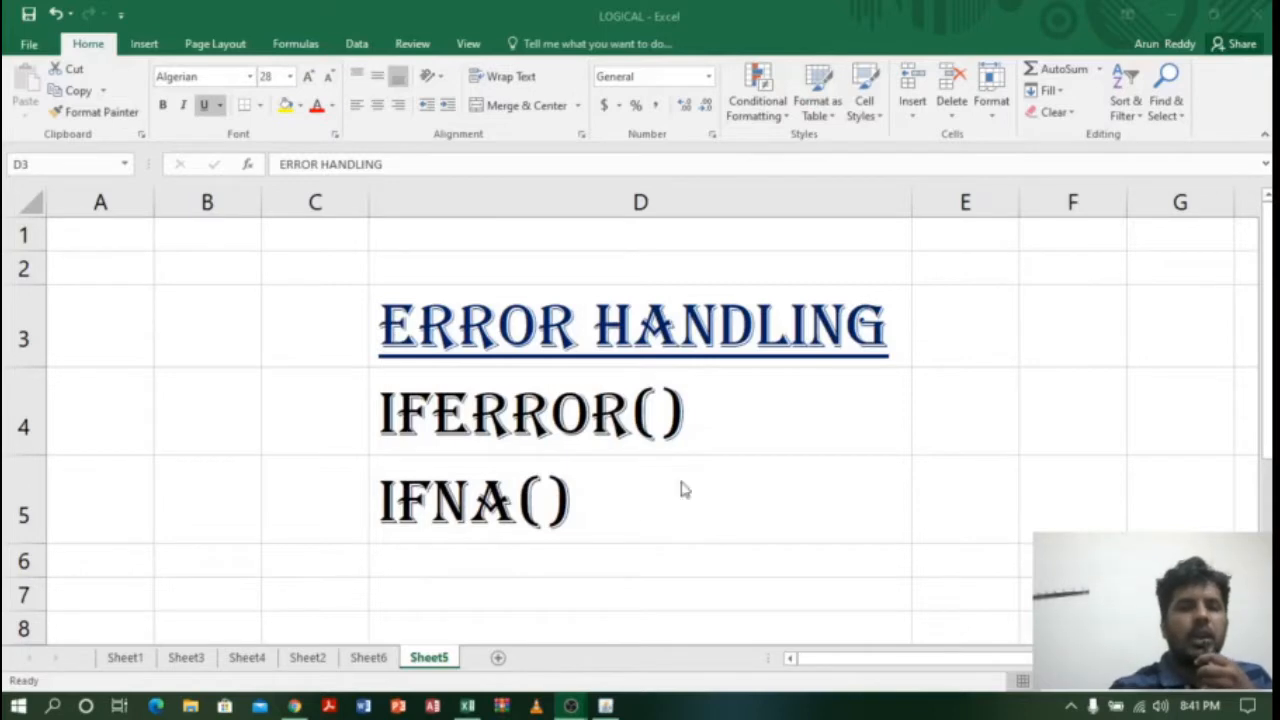
Review the error handling heading and the IFERROR() and IFNA() functions listed under it on Sheet5.
{"action": "left_click", "coordinate": [510, 328]}
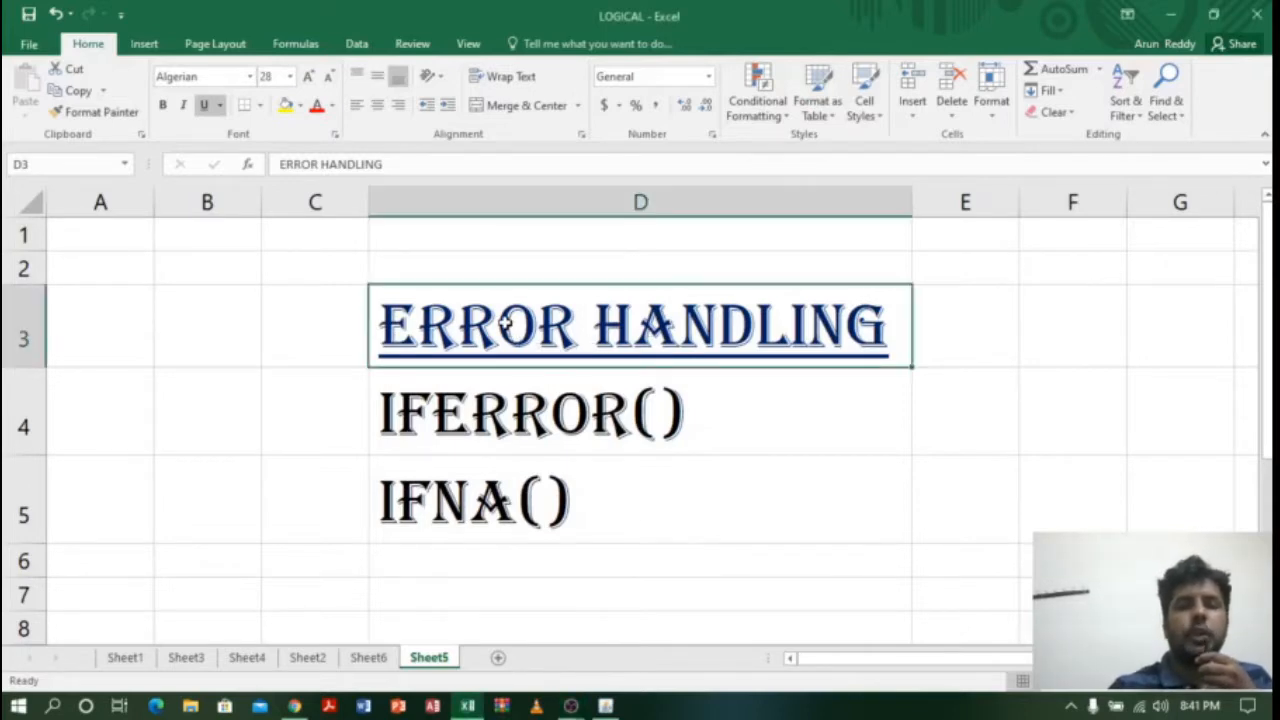
{"action": "left_click", "coordinate": [726, 405]}
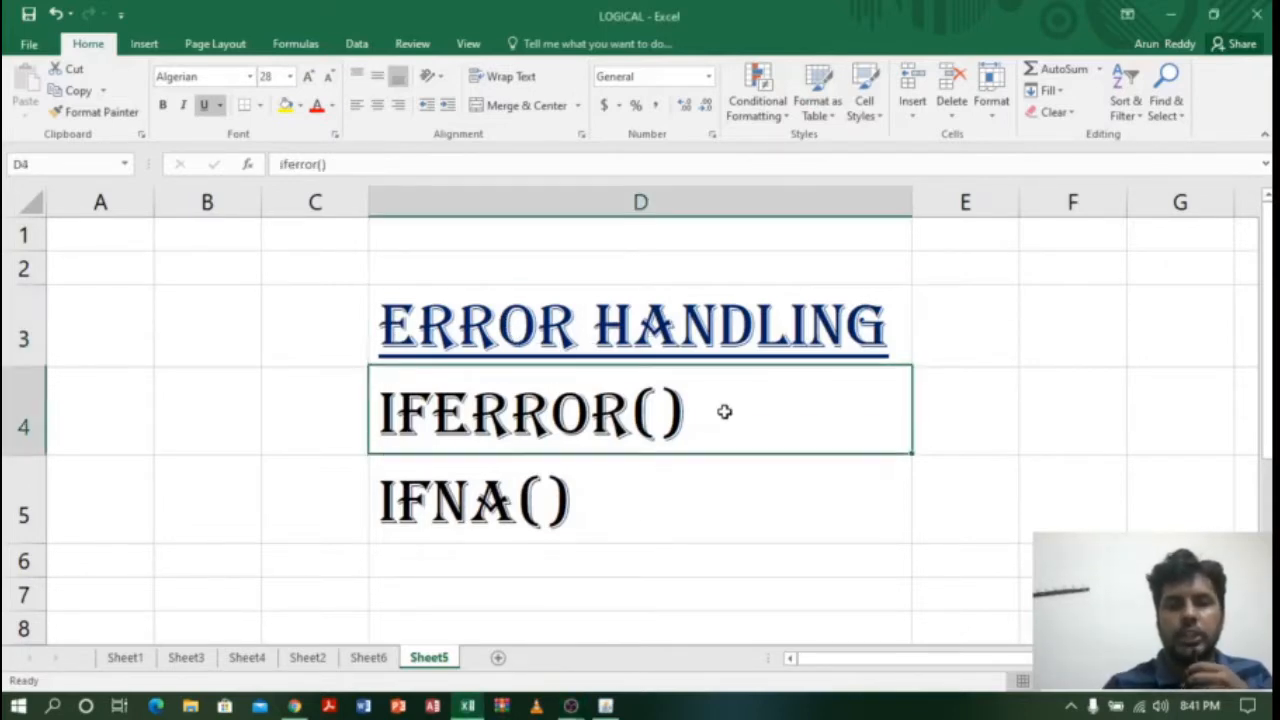
{"action": "left_click", "coordinate": [540, 322]}
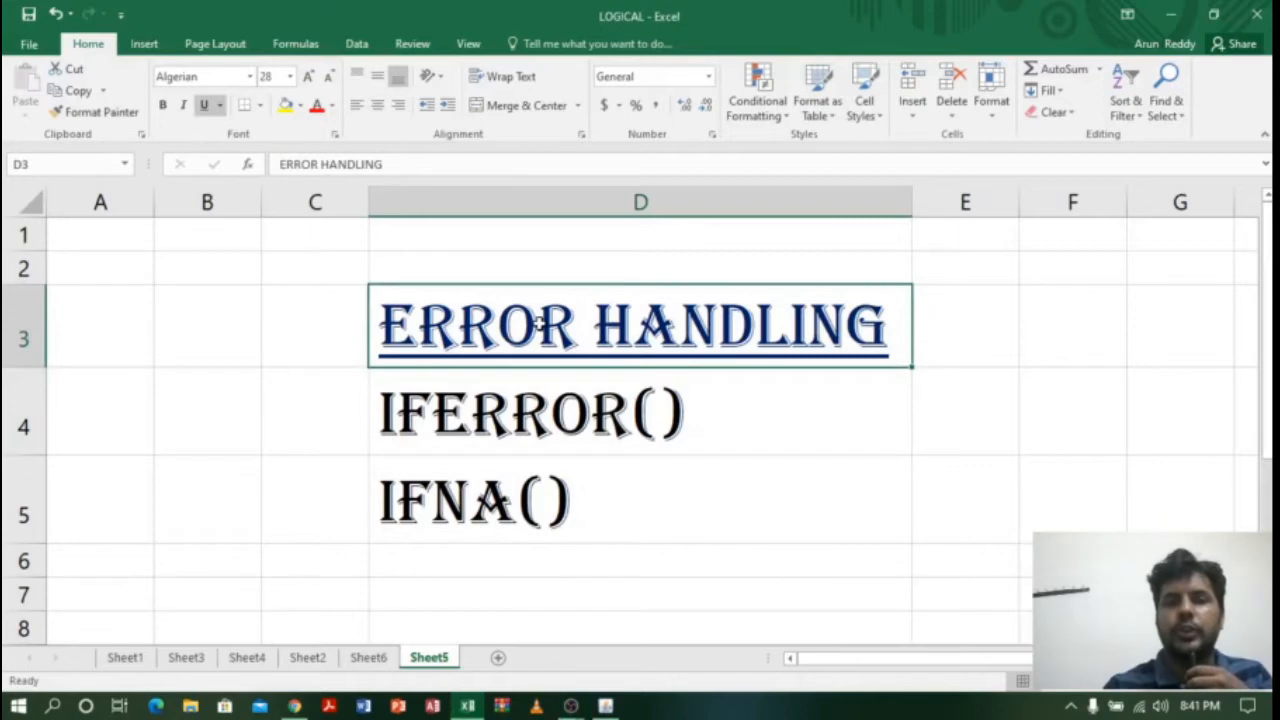
{"action": "left_click", "coordinate": [572, 421]}
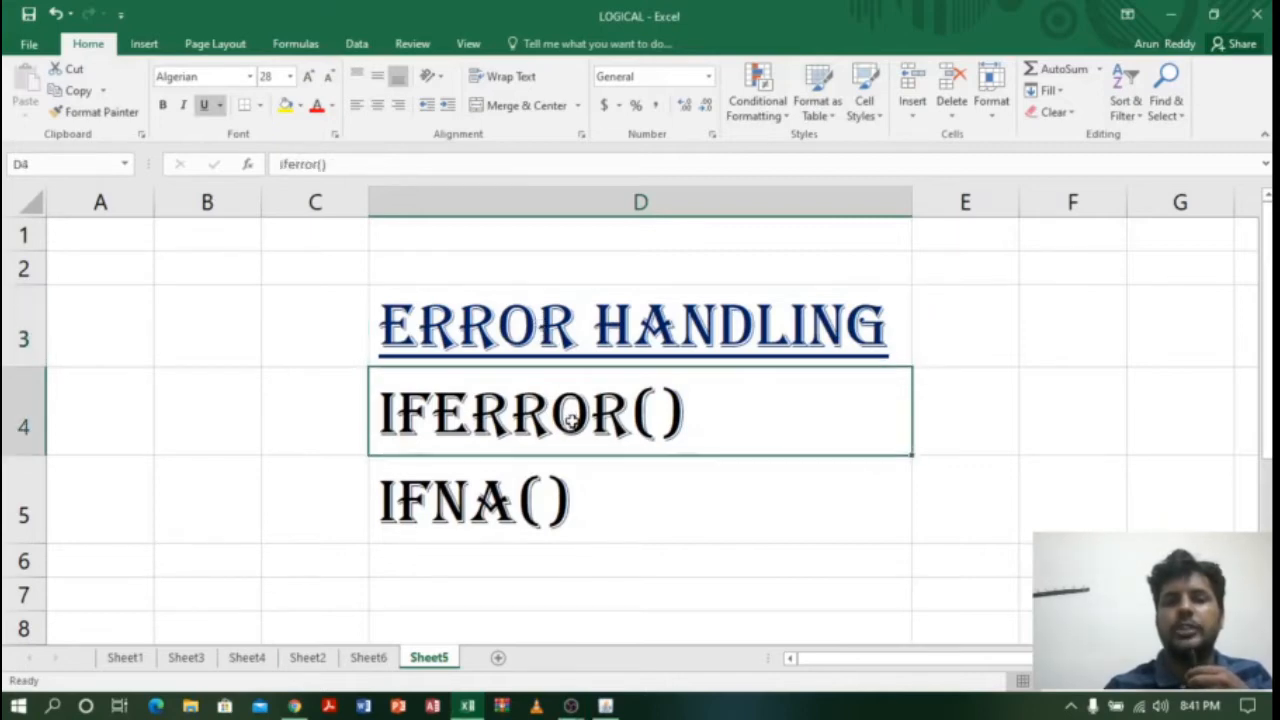
{"action": "left_click", "coordinate": [521, 507]}
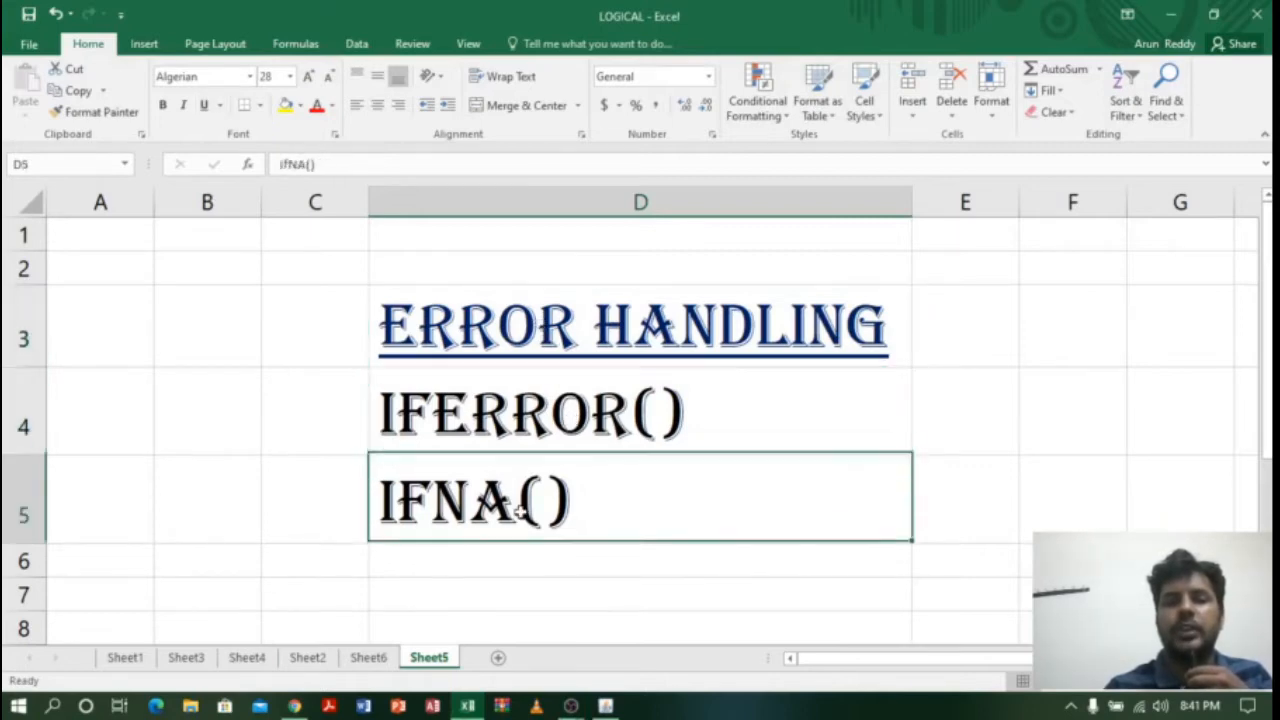
{"action": "left_click", "coordinate": [294, 706]}
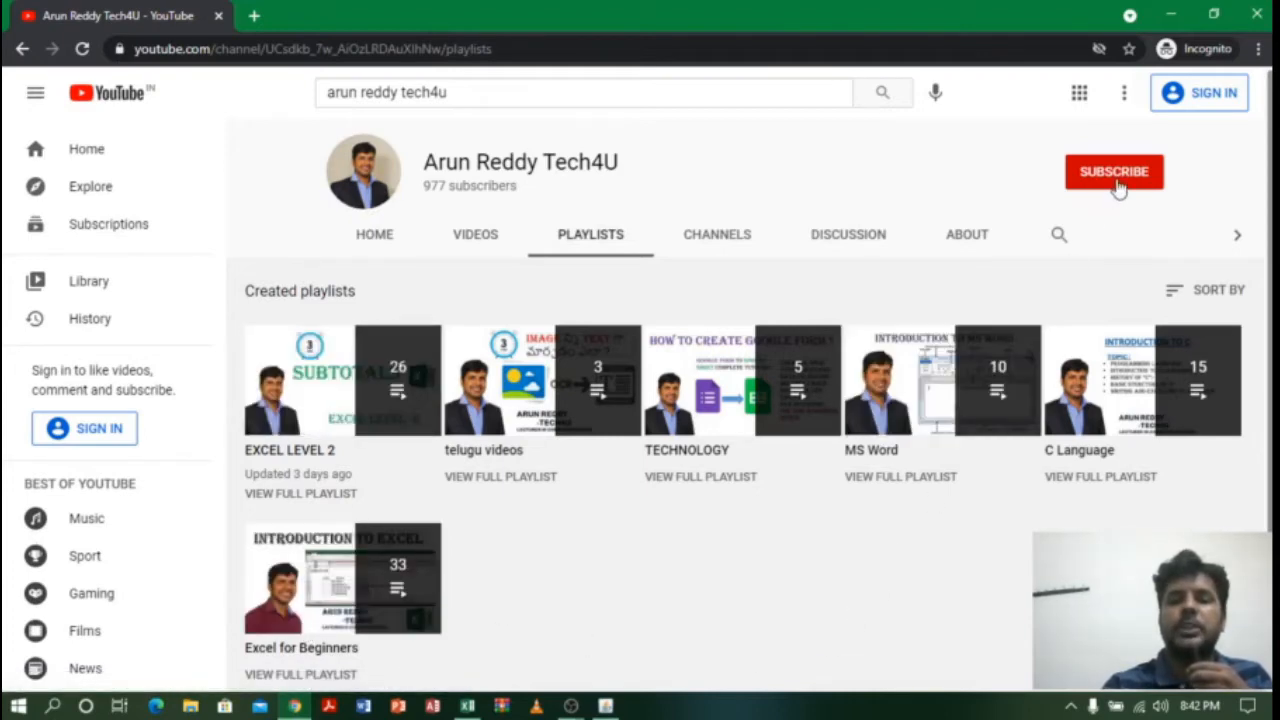
{"action": "left_click", "coordinate": [1174, 14]}
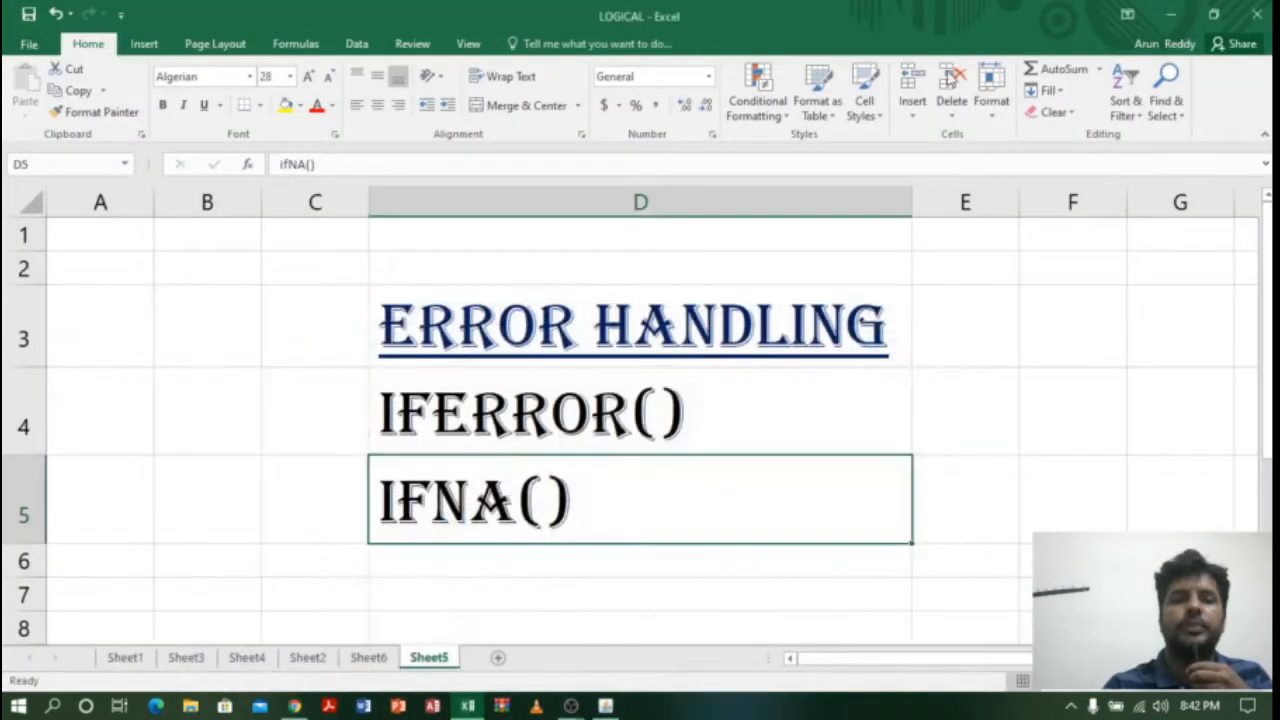
Open Sheet2 and examine the branch, sales, employees and sales per person columns of the monthly sales table.
{"action": "left_click", "coordinate": [310, 657]}
{"action": "left_click", "coordinate": [300, 268]}
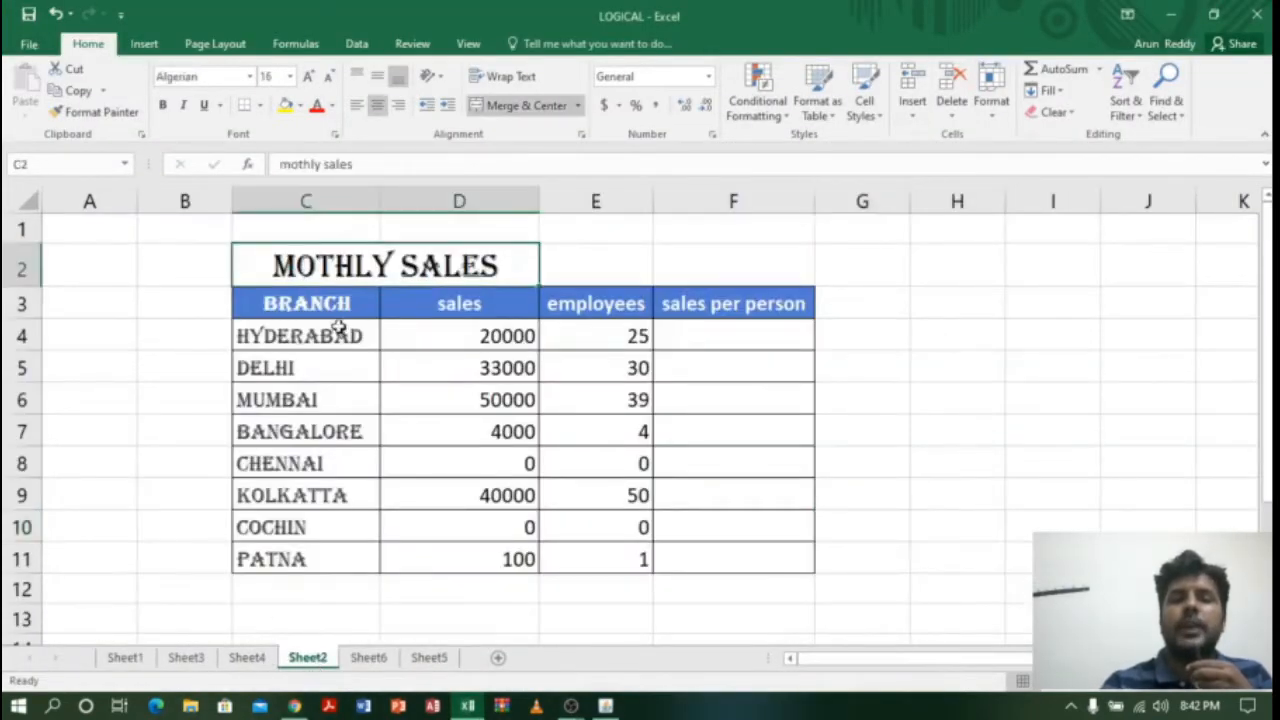
{"action": "left_click_drag", "start_coordinate": [307, 304], "coordinate": [323, 568]}
{"action": "left_click_drag", "start_coordinate": [480, 306], "coordinate": [491, 560]}
{"action": "left_click_drag", "start_coordinate": [622, 307], "coordinate": [640, 563]}
{"action": "left_click_drag", "start_coordinate": [748, 304], "coordinate": [751, 578]}
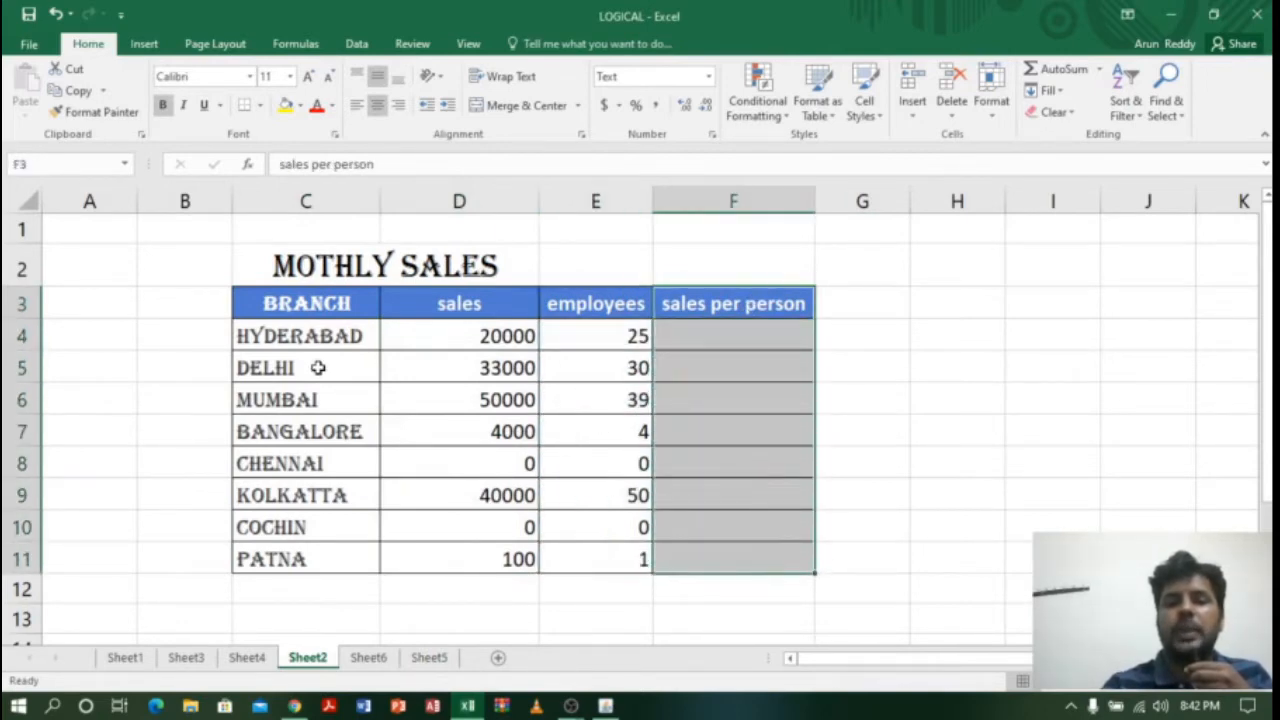
{"action": "left_click_drag", "start_coordinate": [302, 305], "coordinate": [751, 563]}
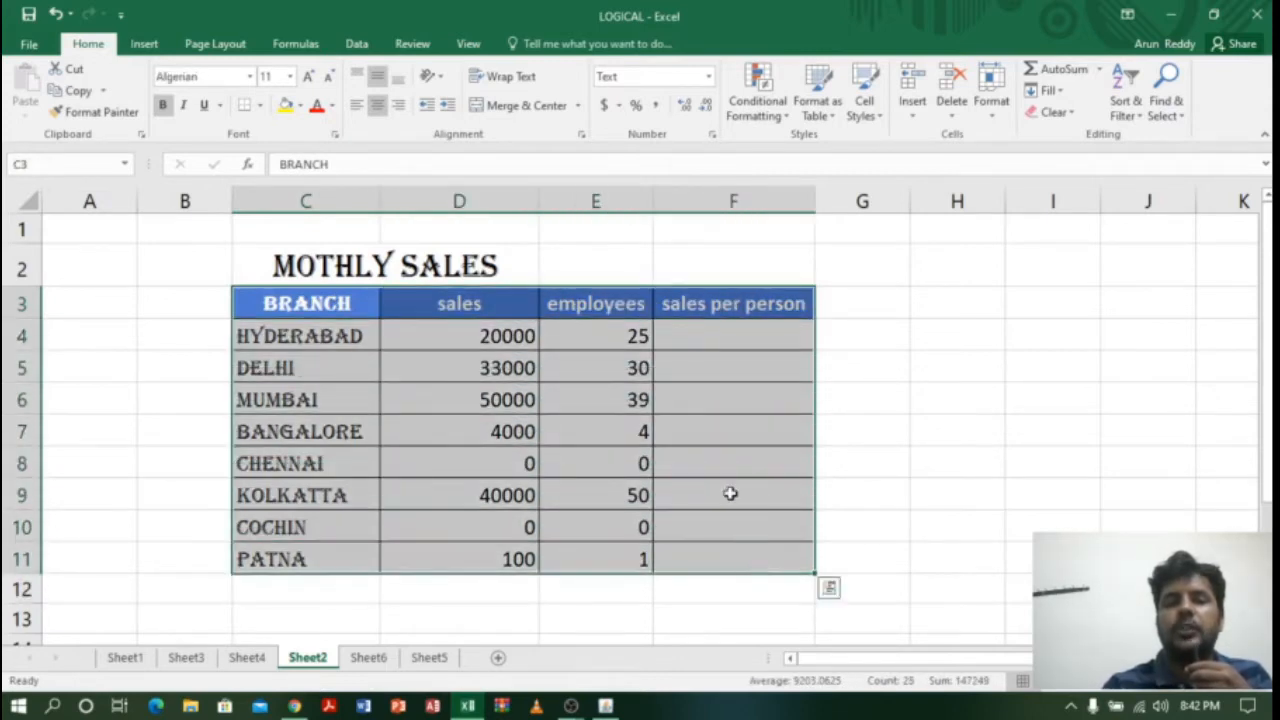
Calculate Hyderabad's sales per person in F4 with the formula =D4/E4.
{"action": "left_click", "coordinate": [733, 334]}
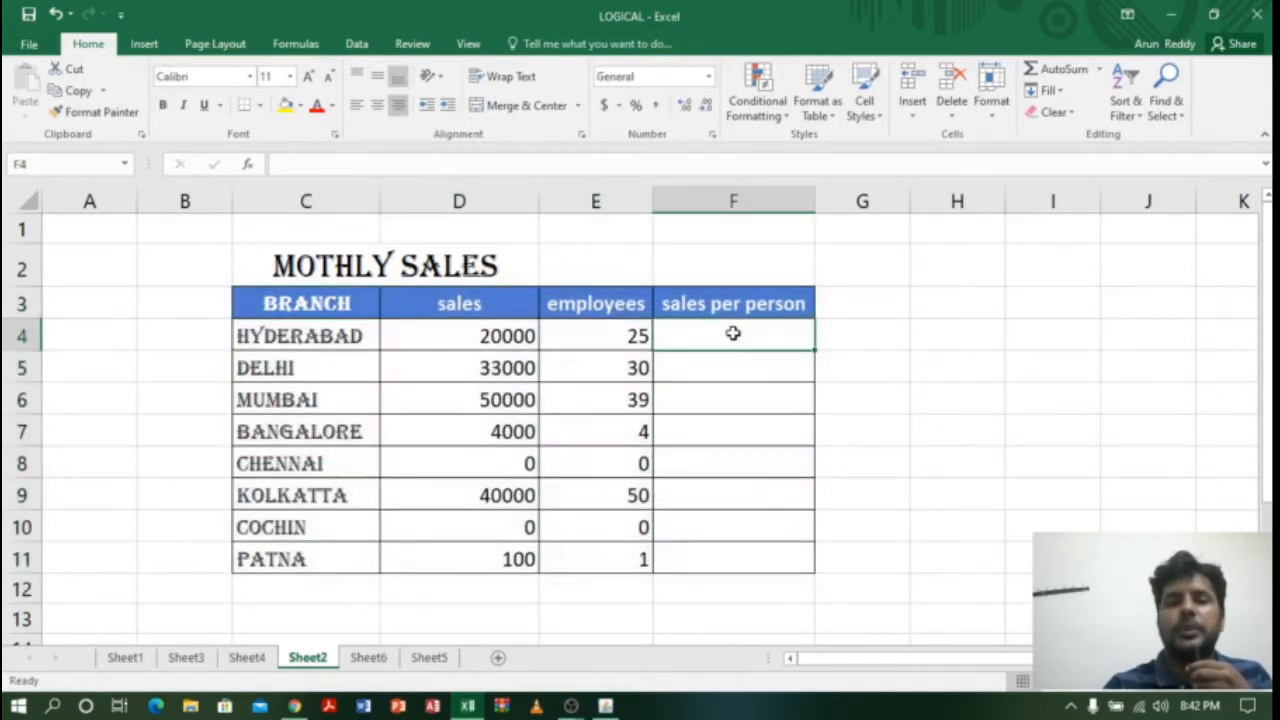
{"action": "left_click", "coordinate": [475, 335]}
{"action": "left_click", "coordinate": [608, 330]}
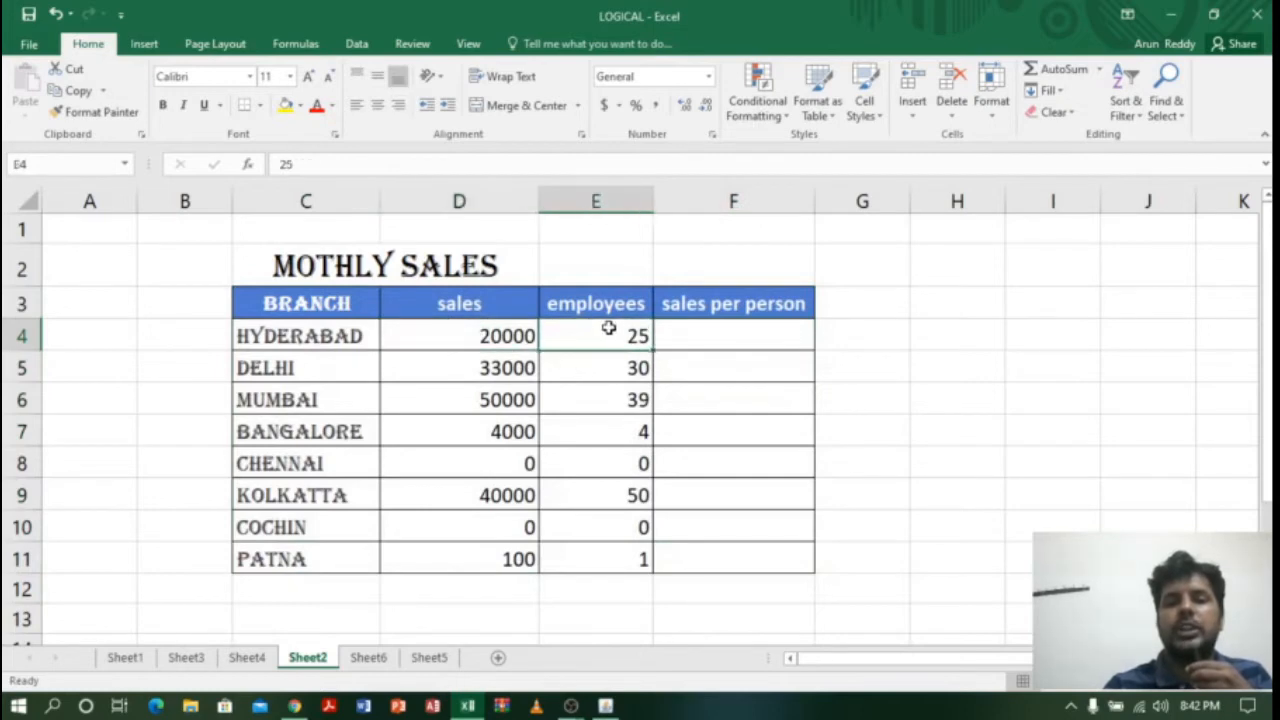
{"action": "left_click", "coordinate": [714, 340]}
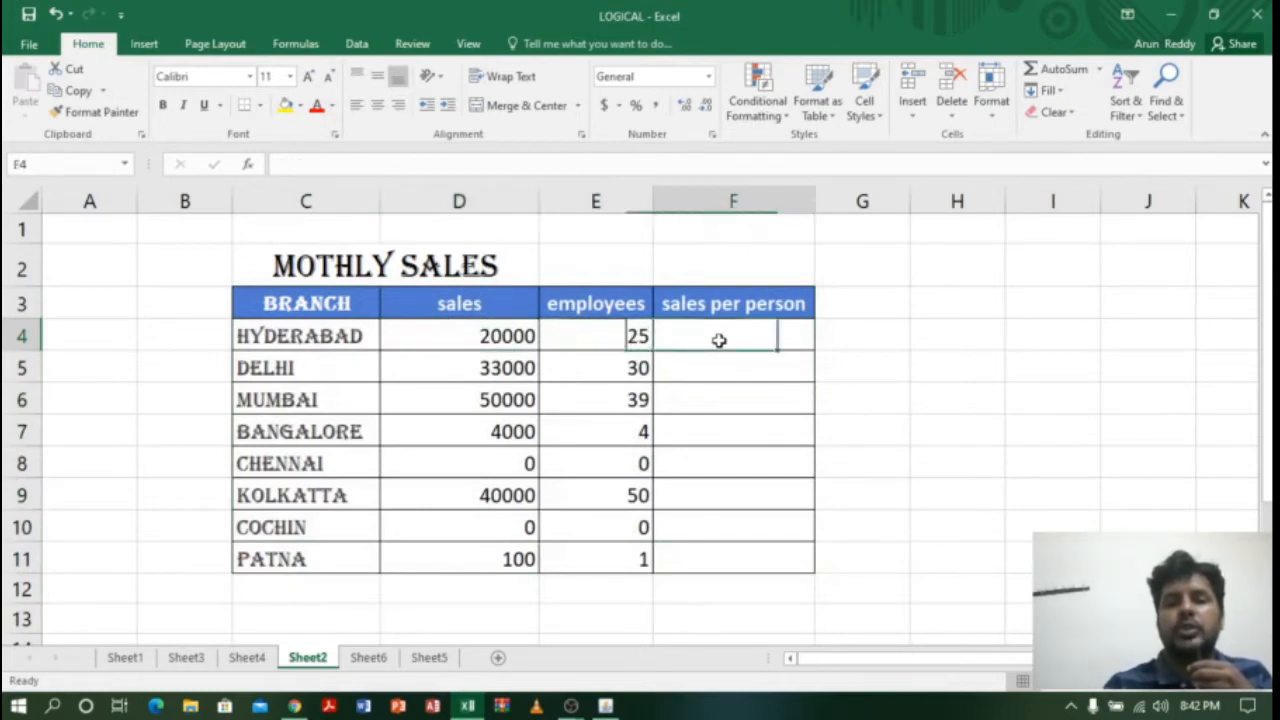
{"action": "type", "text": "="}
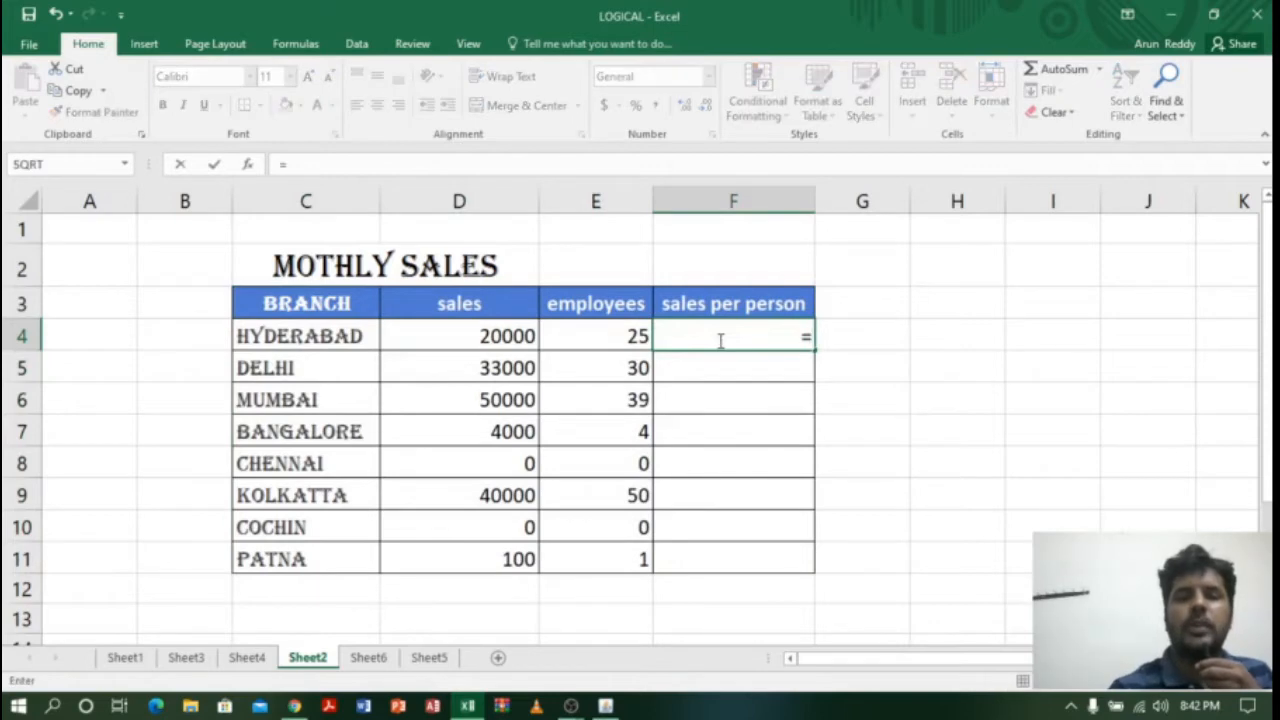
{"action": "left_click", "coordinate": [503, 337]}
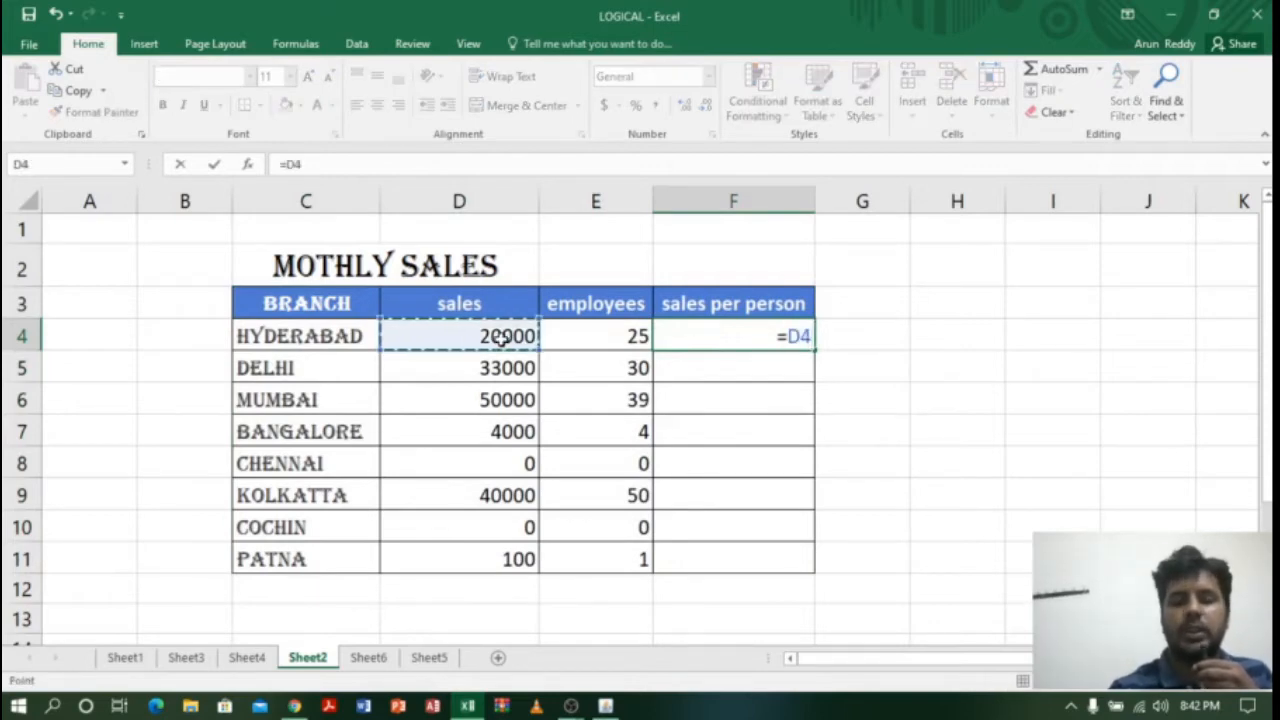
{"action": "type", "text": "/"}
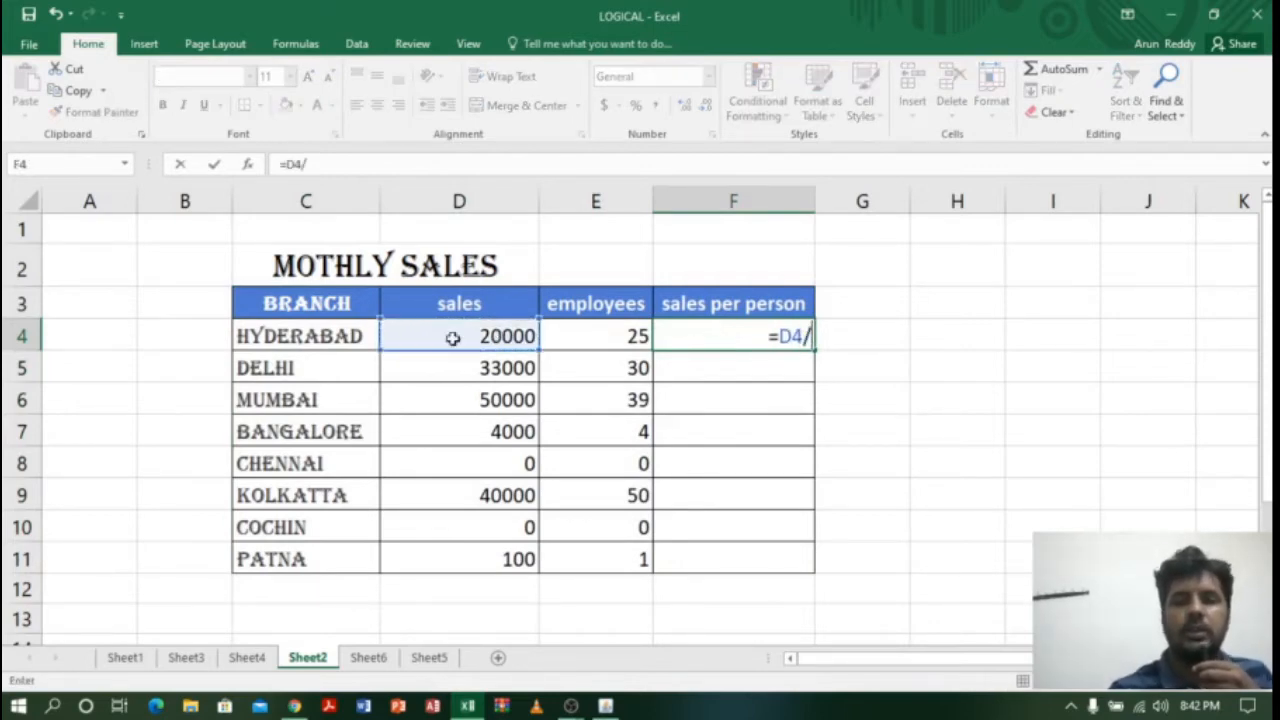
{"action": "left_click", "coordinate": [620, 330]}
{"action": "key", "text": "Return"}
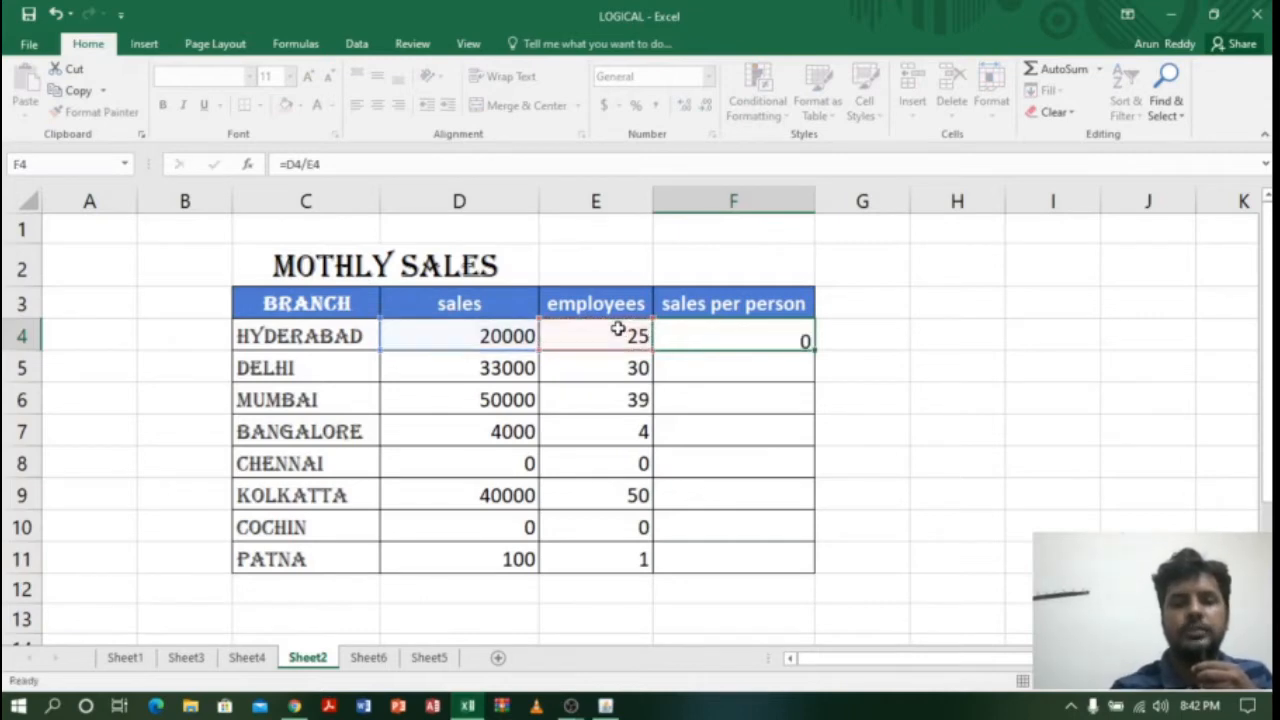
Fill the sales per person formula from F4 down to F11 for the remaining branches.
{"action": "left_click", "coordinate": [700, 325]}
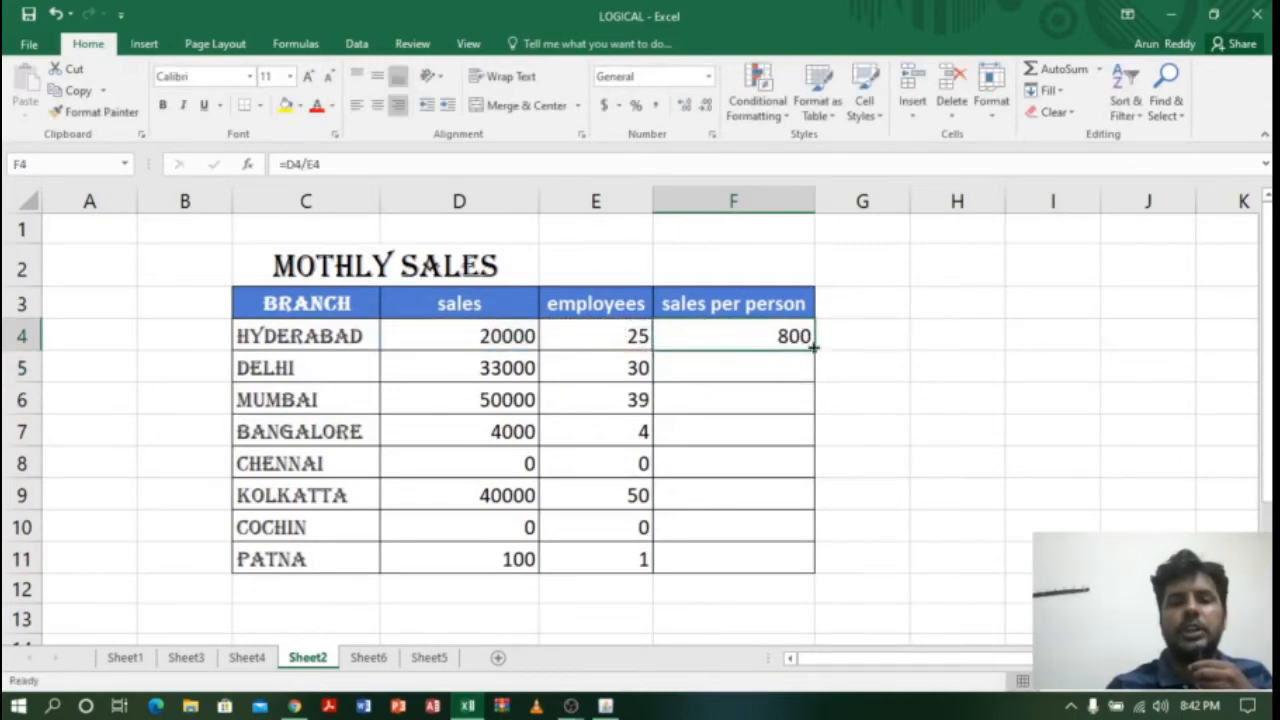
{"action": "left_click", "coordinate": [635, 337]}
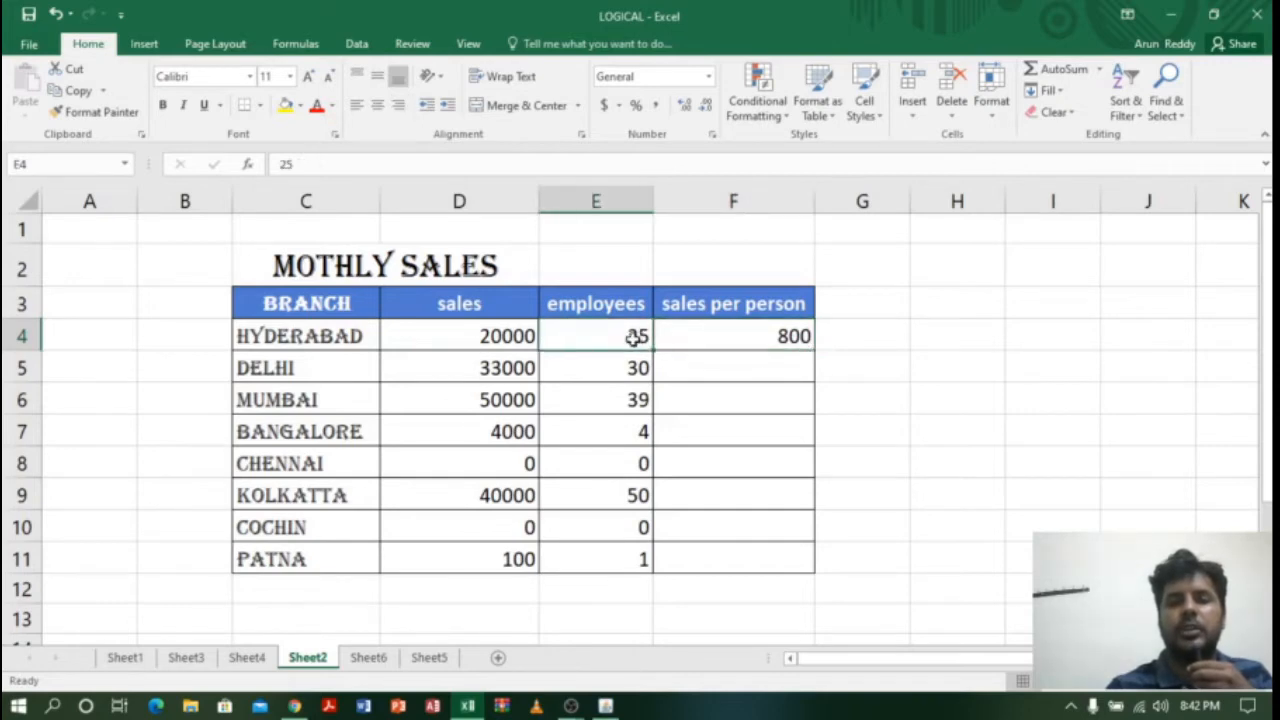
{"action": "left_click", "coordinate": [778, 340]}
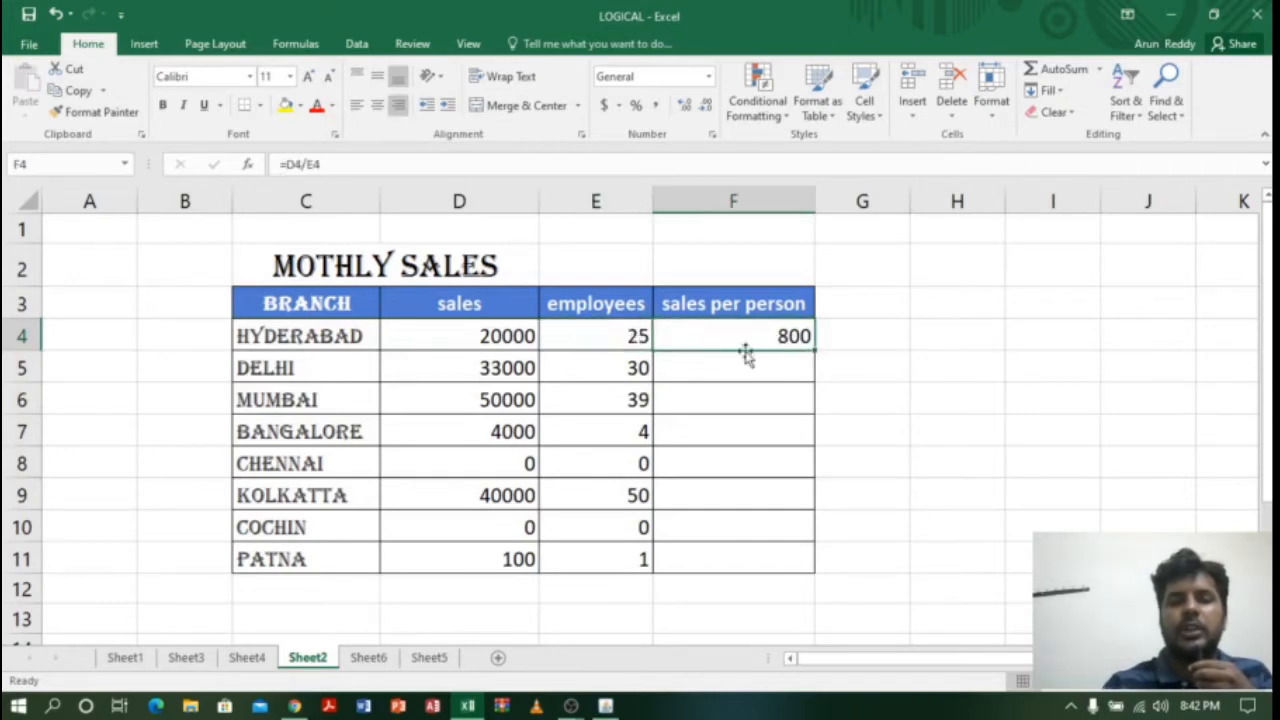
{"action": "left_click", "coordinate": [620, 336]}
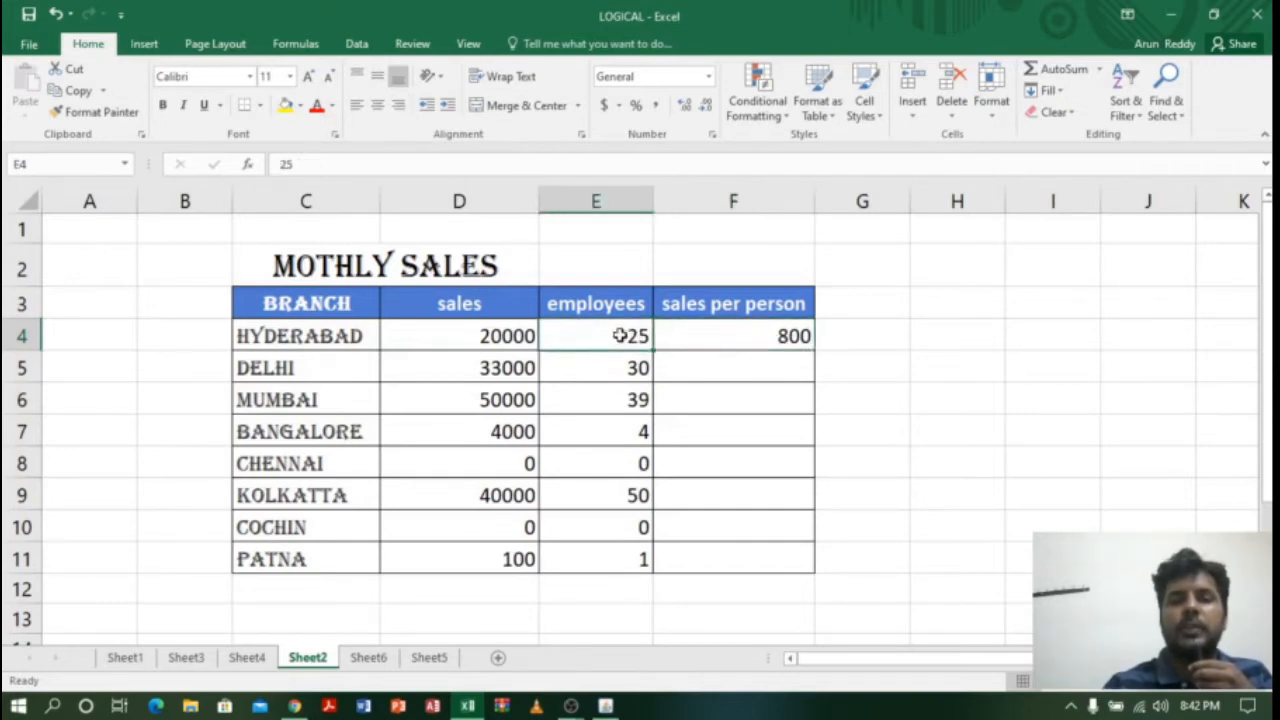
{"action": "left_click", "coordinate": [489, 337]}
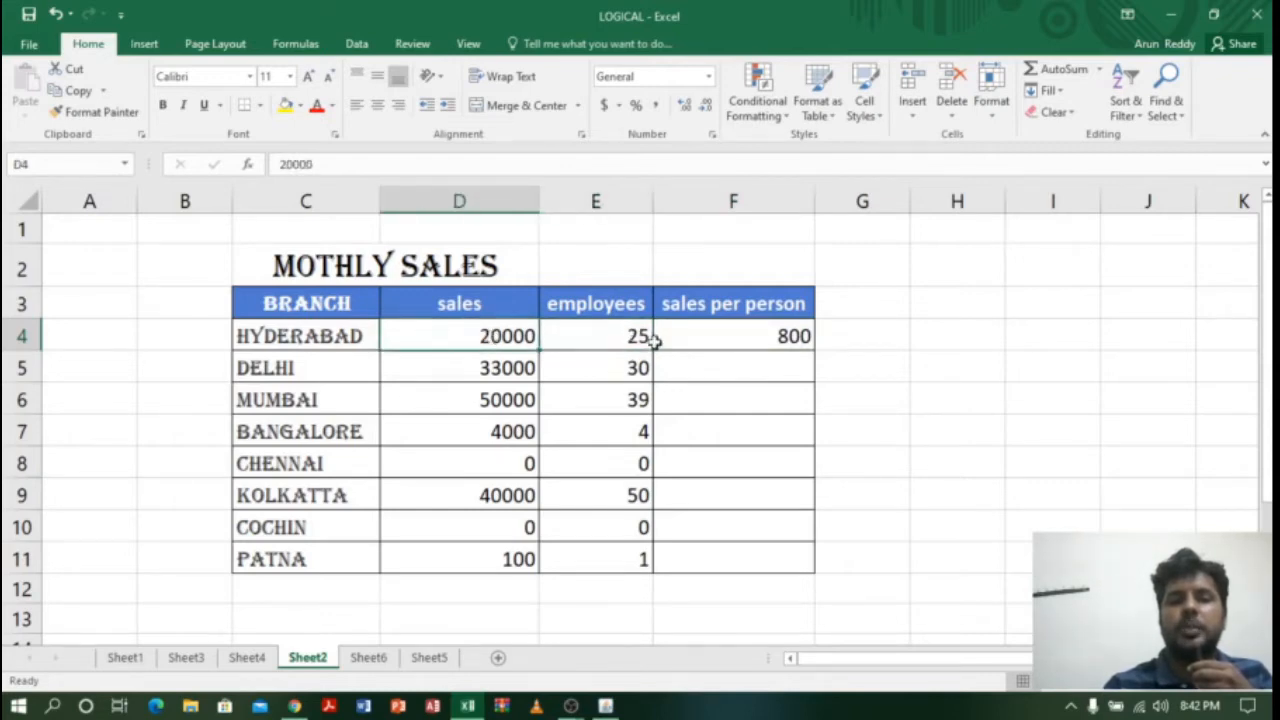
{"action": "left_click", "coordinate": [789, 337]}
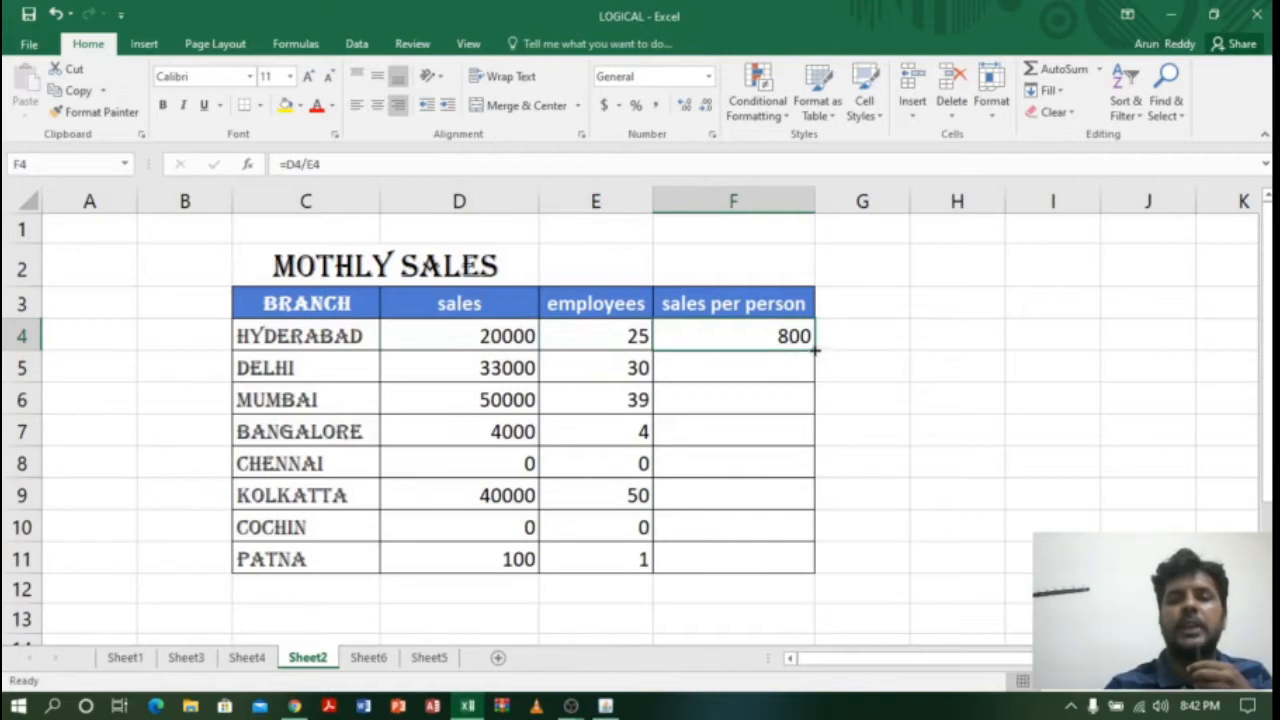
{"action": "left_click_drag", "start_coordinate": [815, 350], "coordinate": [812, 572]}
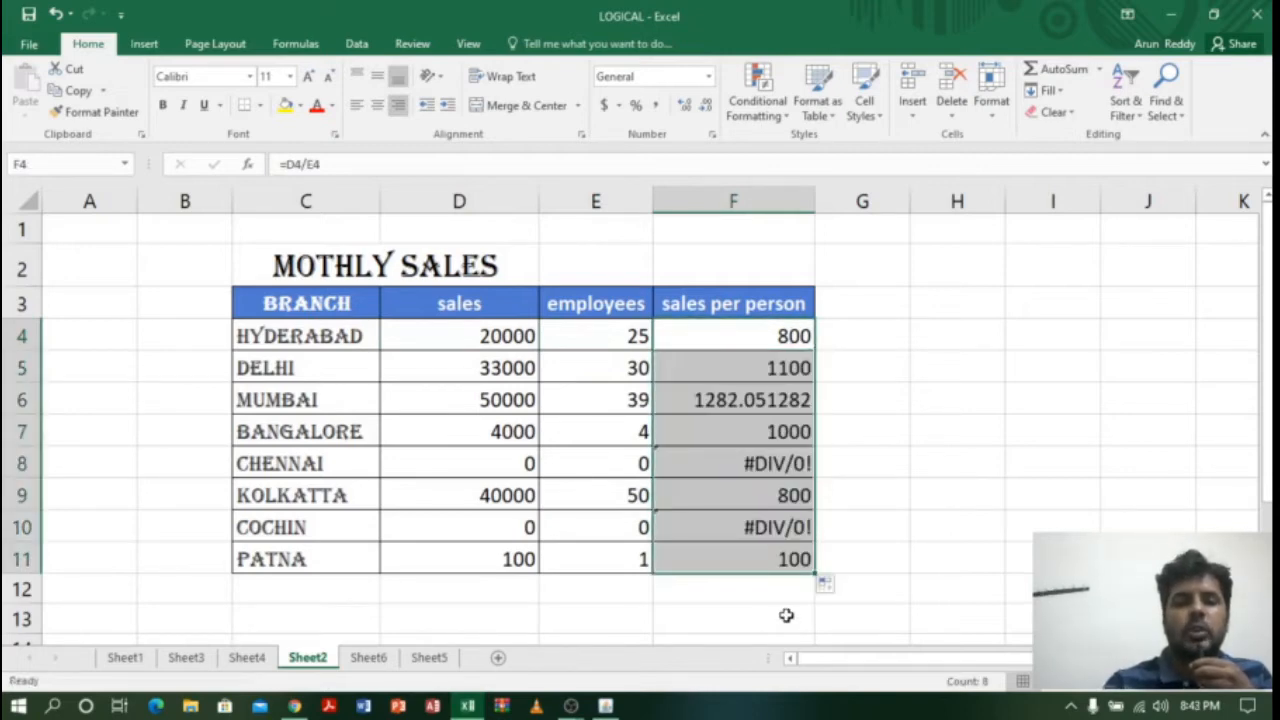
{"action": "left_click", "coordinate": [786, 615]}
Examine the sales per person formulas in F8 and F10 and the matching Chennai and Cochin source data.
{"action": "left_click", "coordinate": [765, 466]}
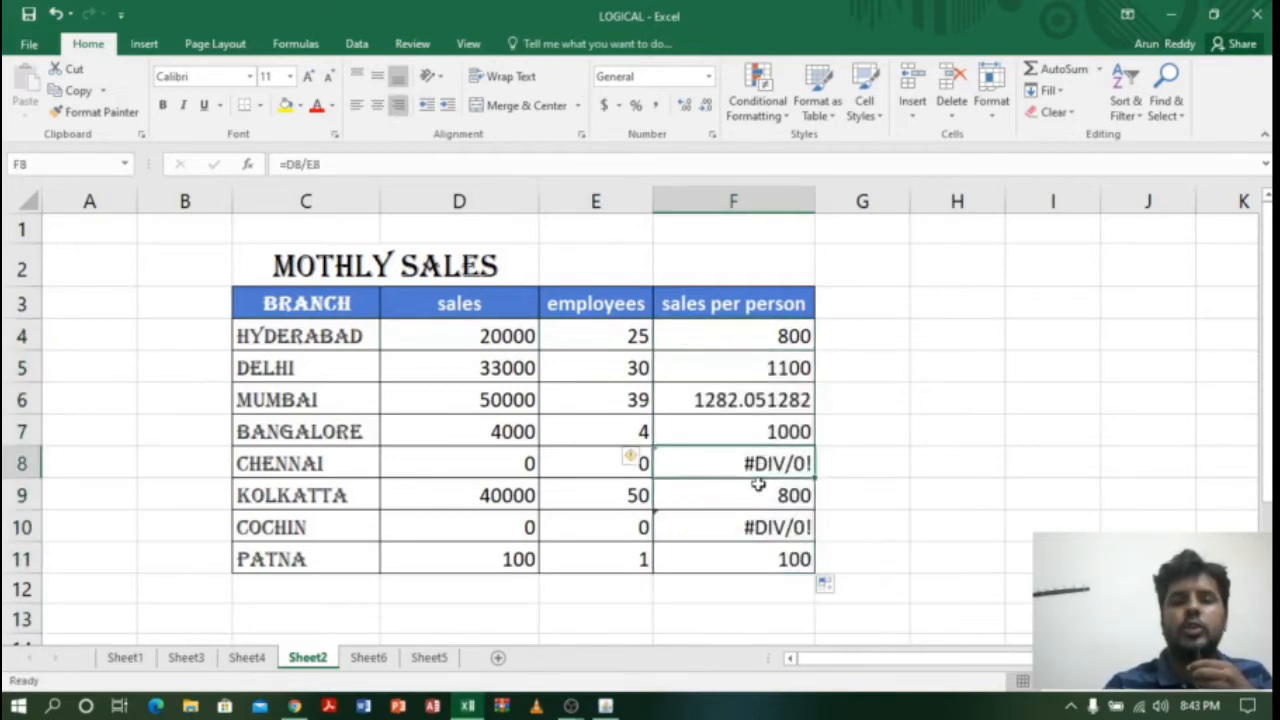
{"action": "left_click", "coordinate": [750, 522]}
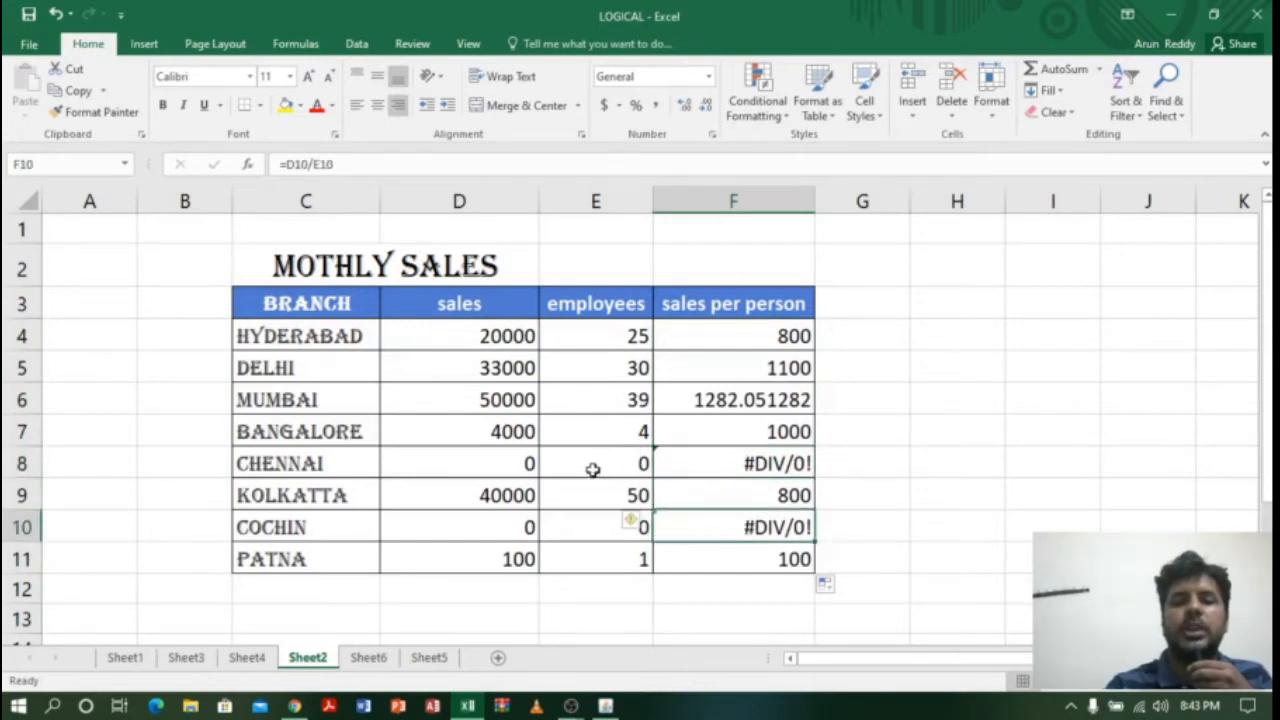
{"action": "left_click", "coordinate": [496, 464]}
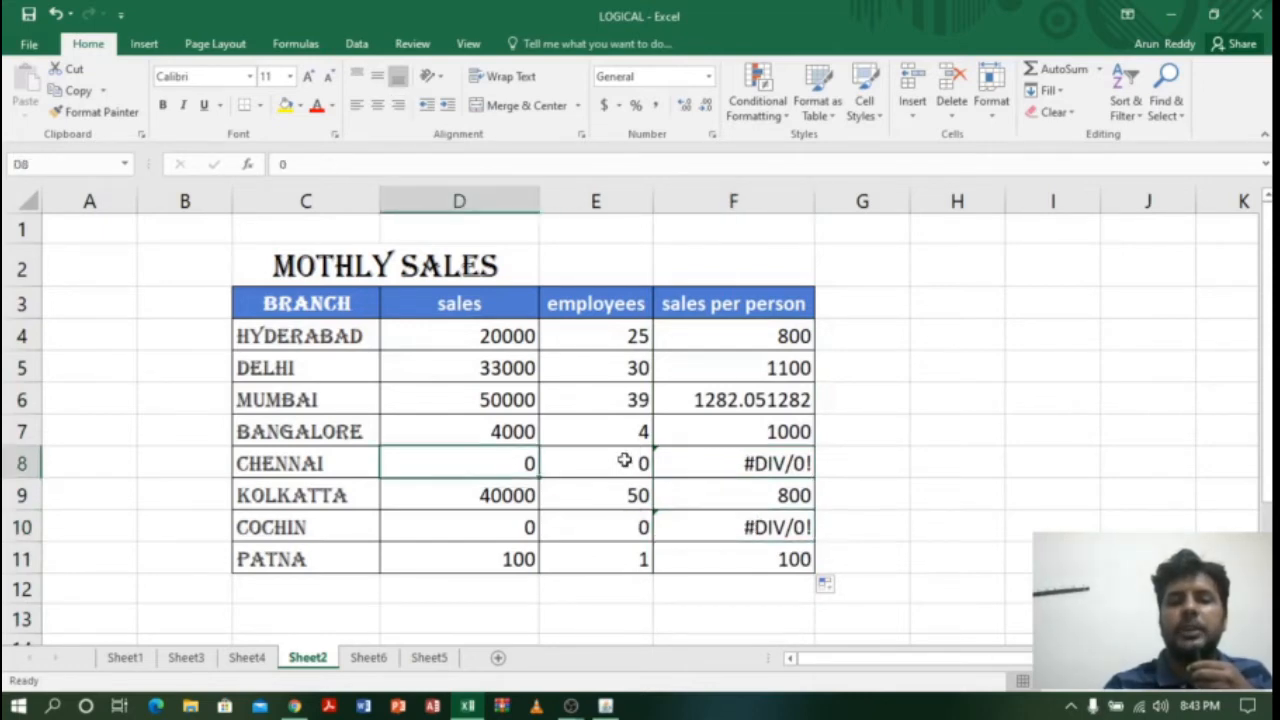
{"action": "left_click", "coordinate": [300, 463]}
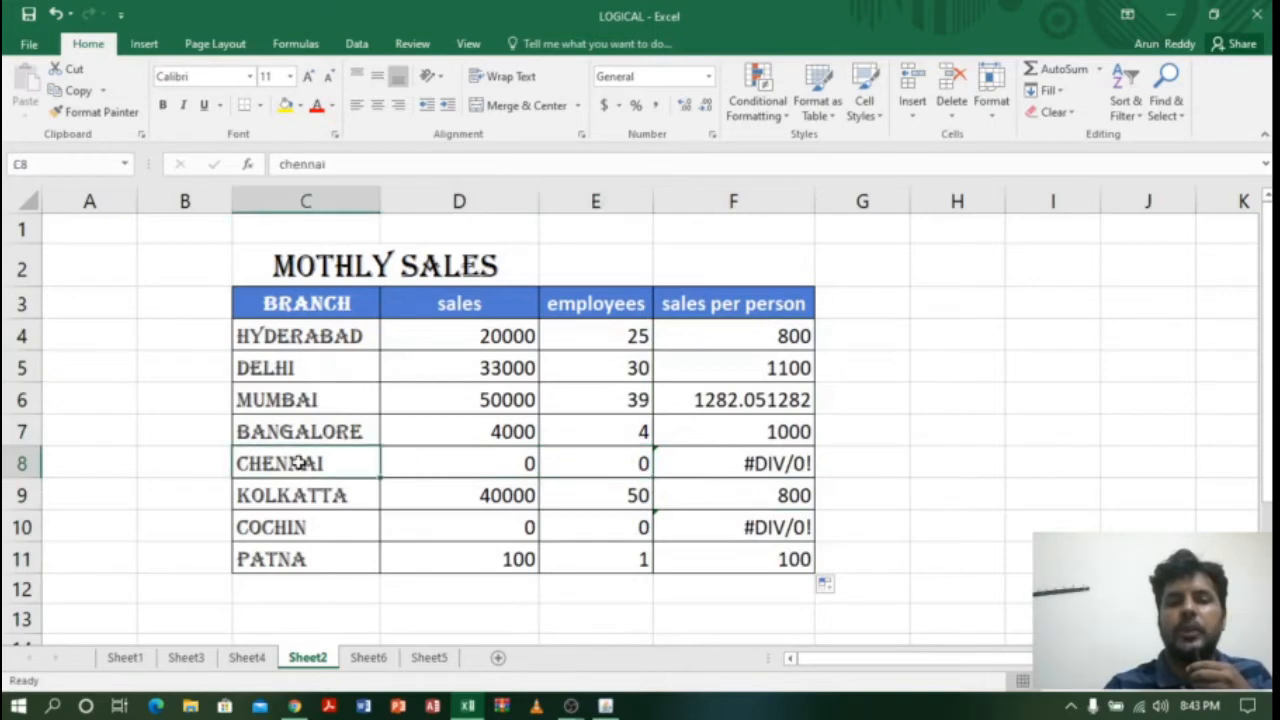
{"action": "left_click", "coordinate": [313, 530]}
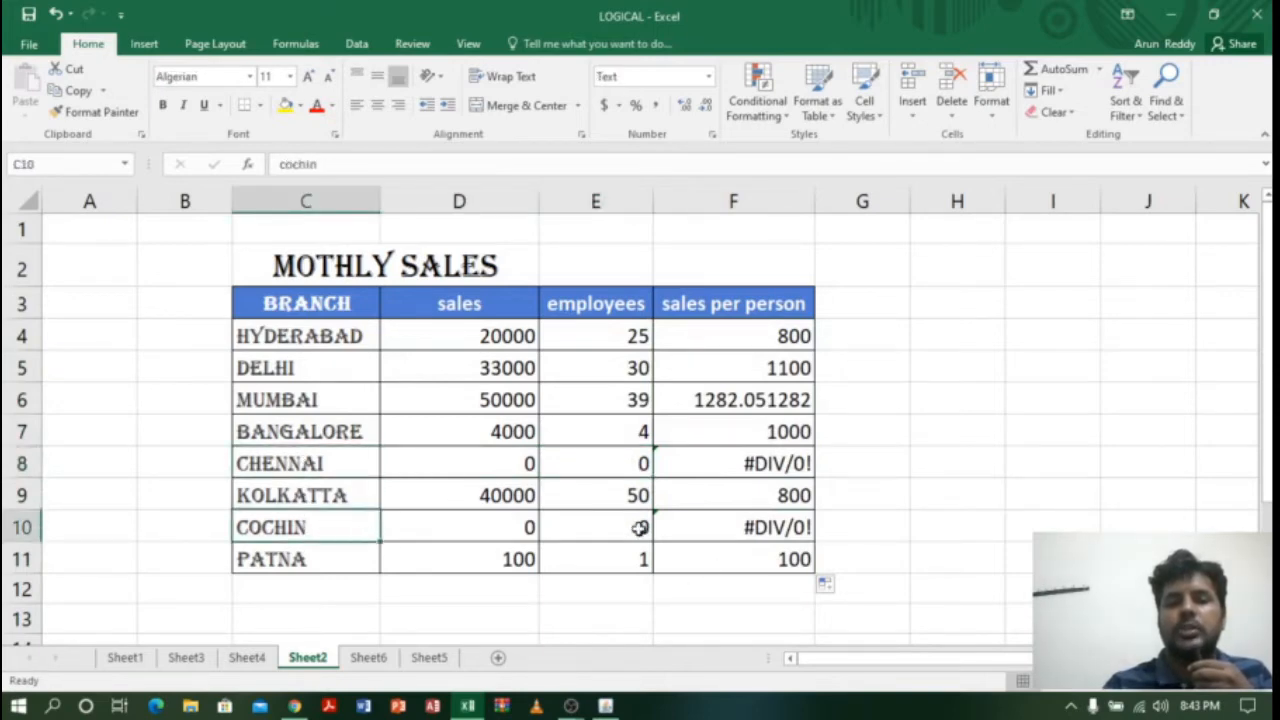
{"action": "left_click", "coordinate": [762, 463]}
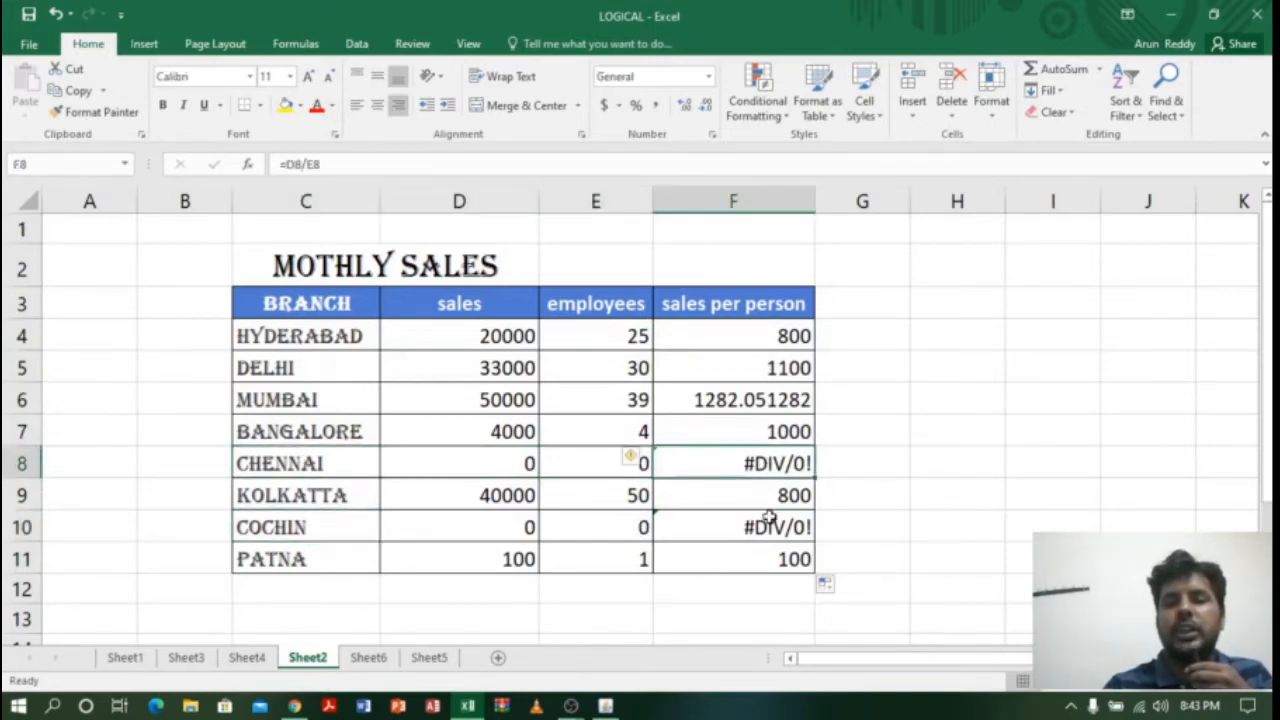
{"action": "left_click", "coordinate": [768, 520]}
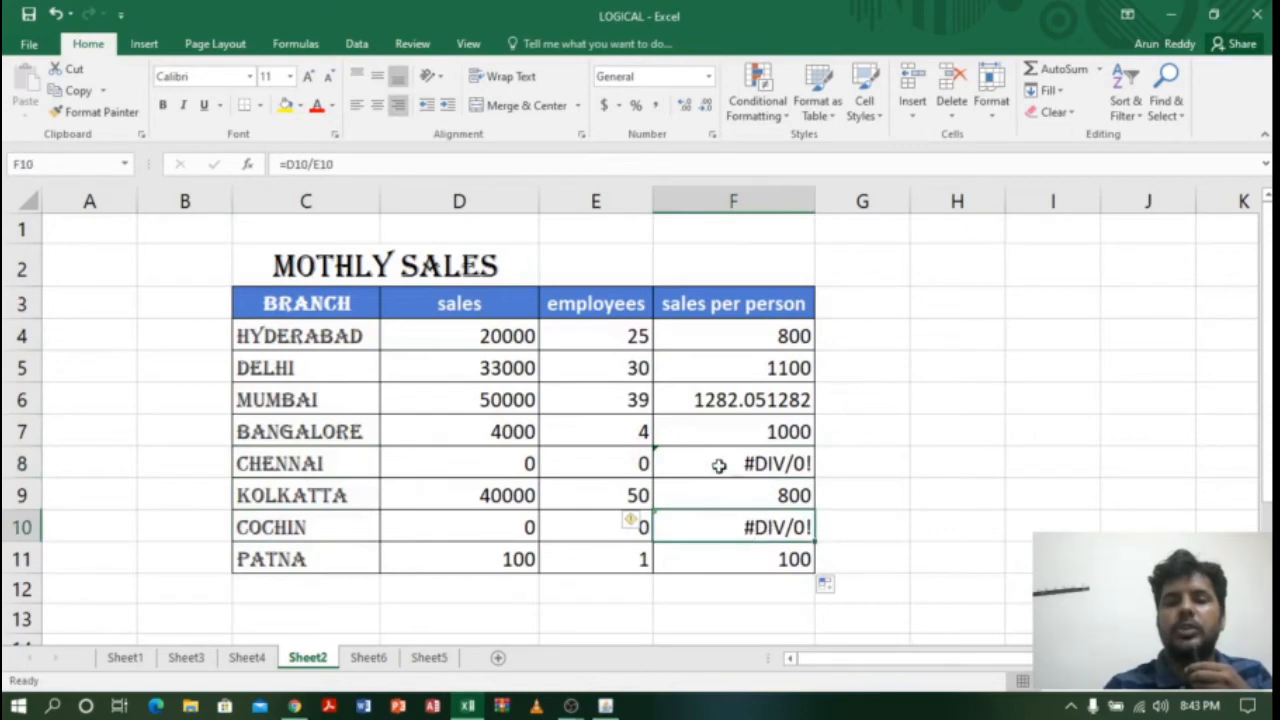
Wrap Hyderabad's sales per person formula in F4 with IFERROR, returning a space on error: =IFERROR(D4/E4," ").
{"action": "double_click", "coordinate": [779, 336]}
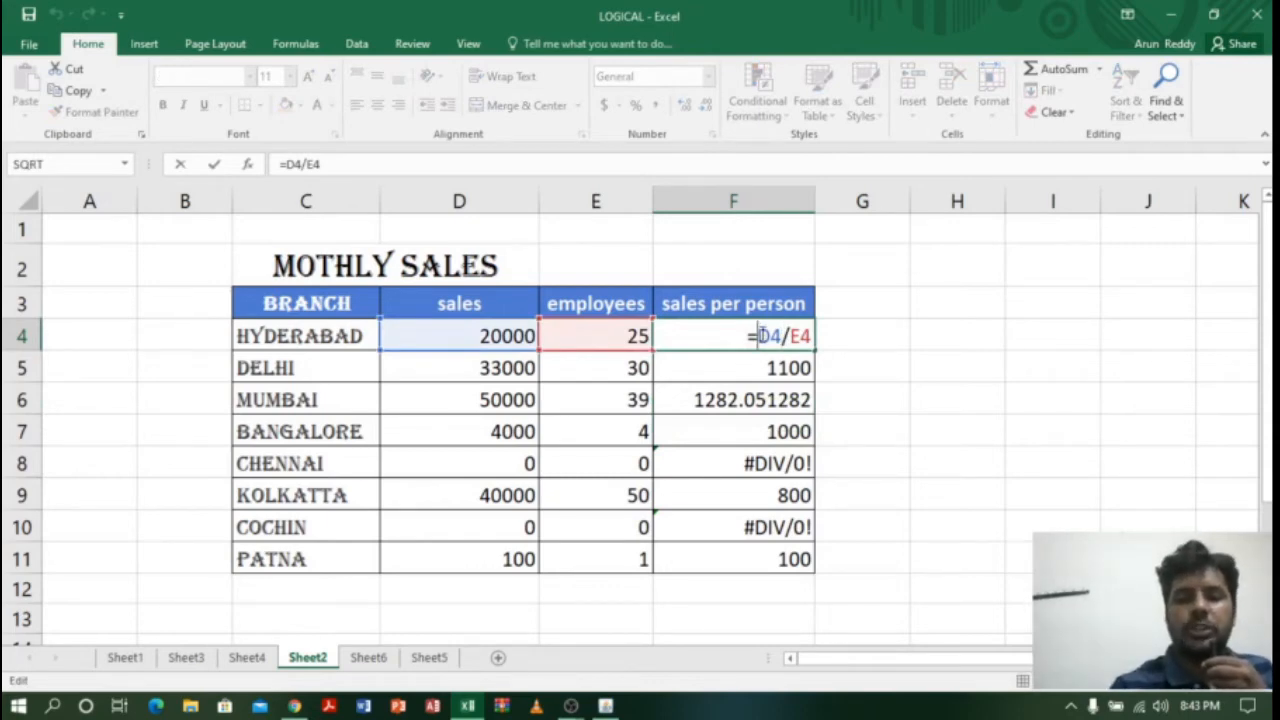
{"action": "type", "text": "Ifr"}
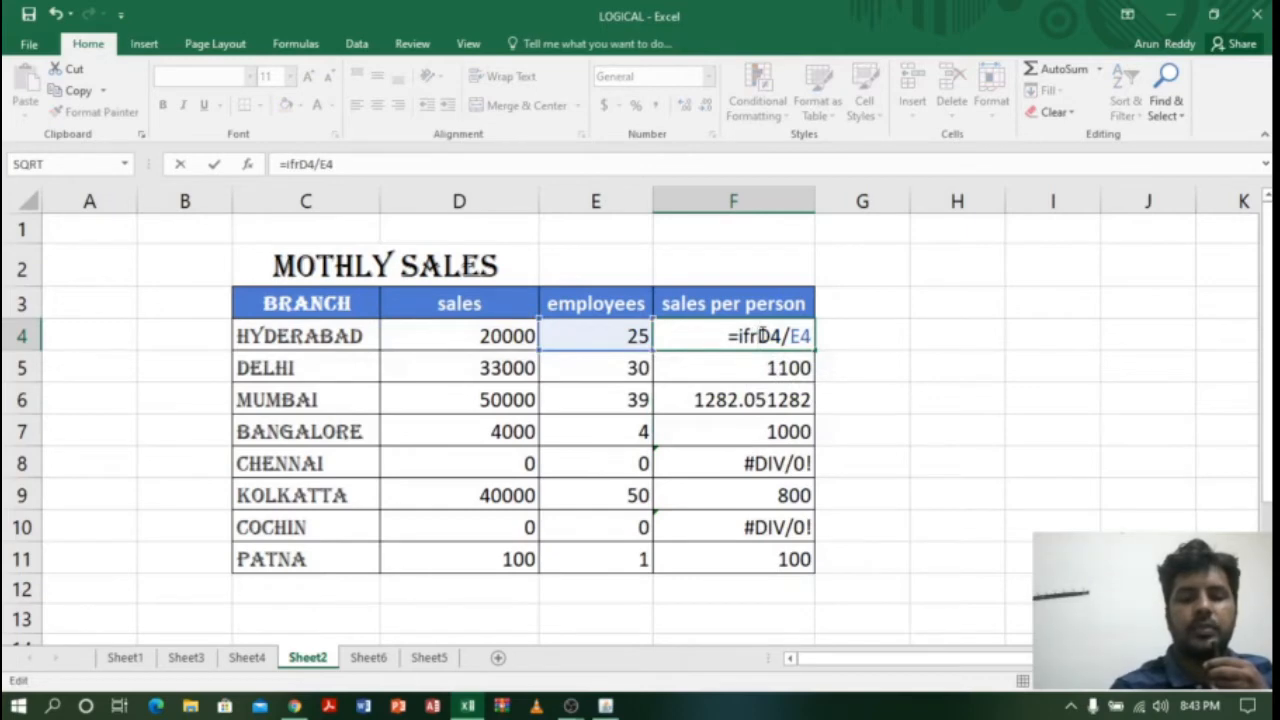
{"action": "key", "text": "BackSpace"}
{"action": "type", "text": "erro"}
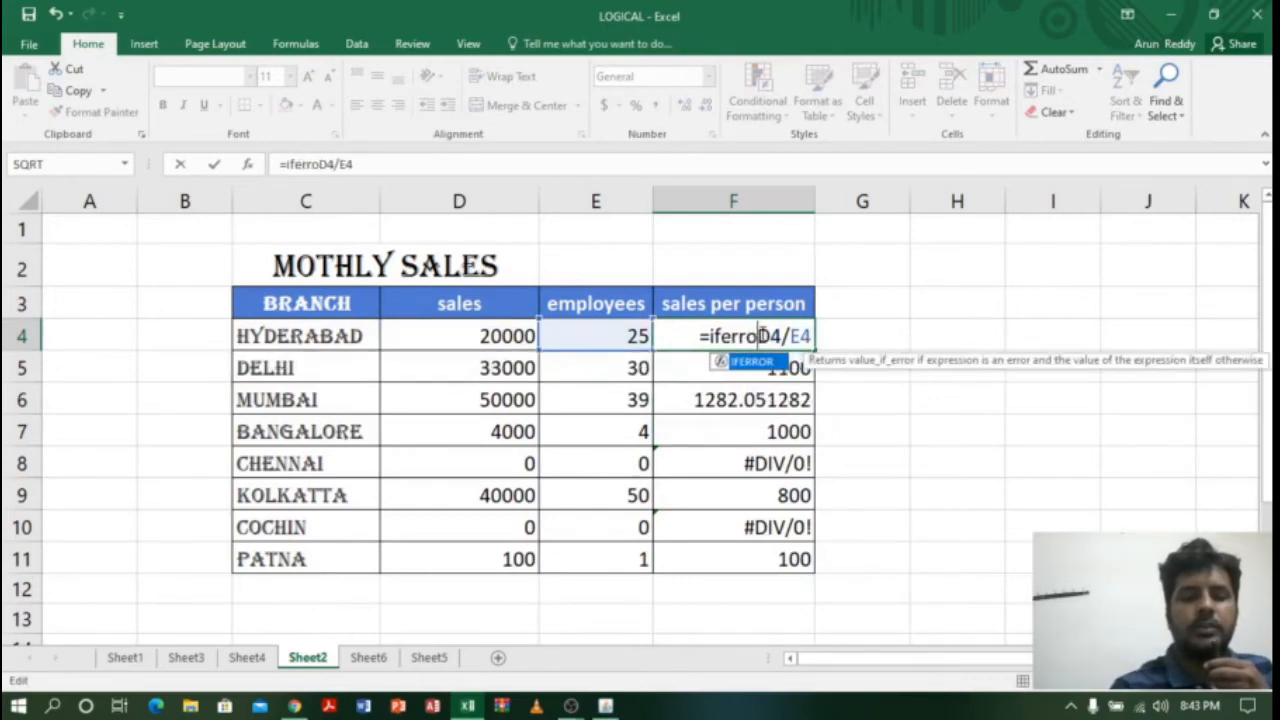
{"action": "type", "text": "r("}
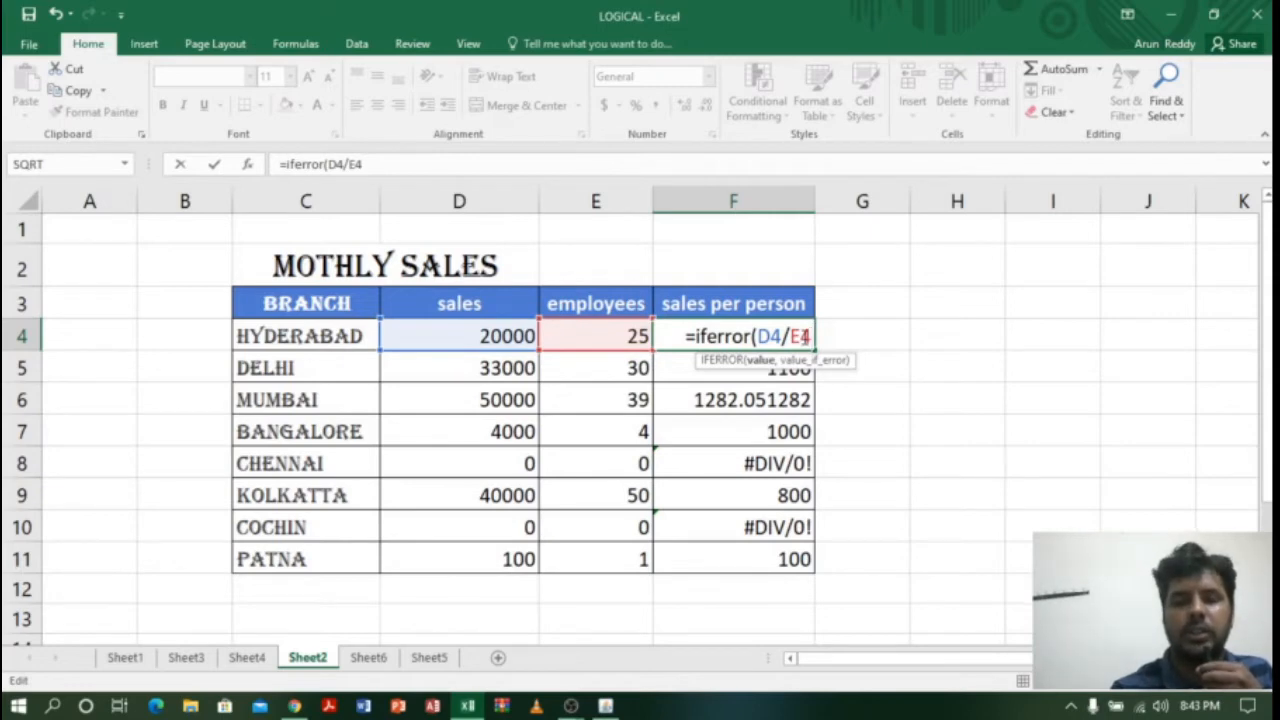
{"action": "type", "text": ","}
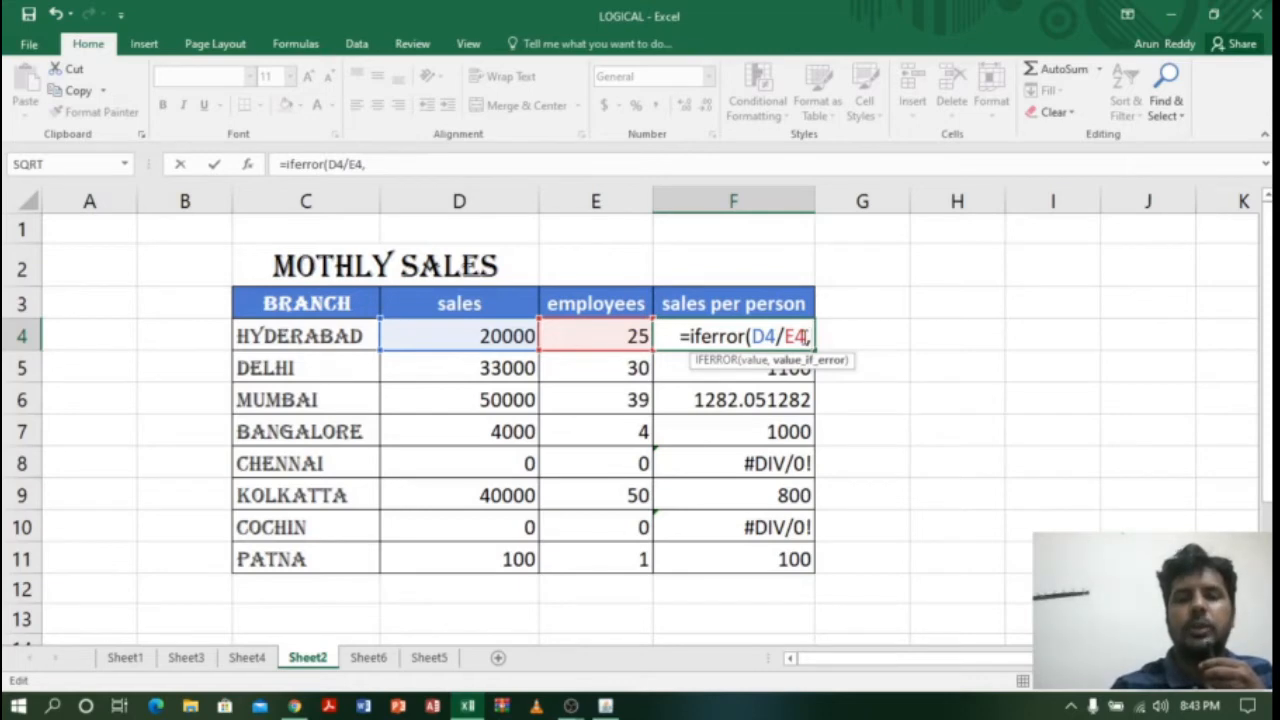
{"action": "type", "text": "\""}
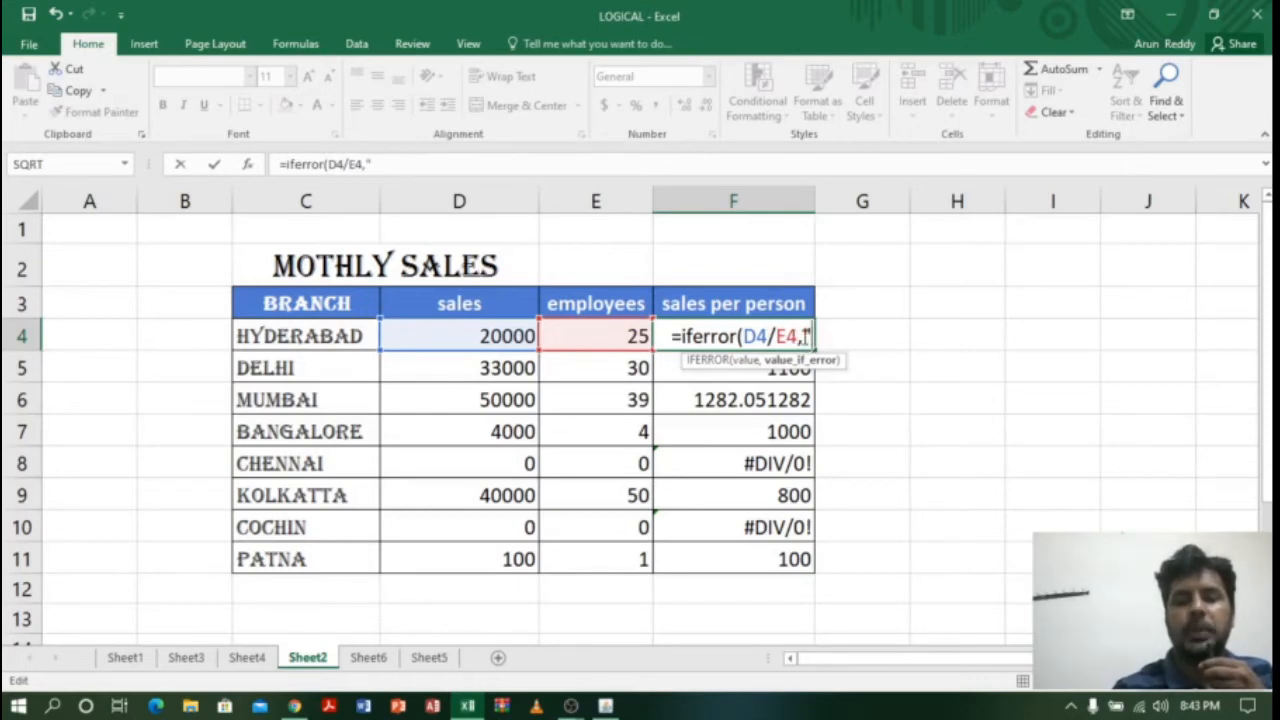
{"action": "type", "text": " \""}
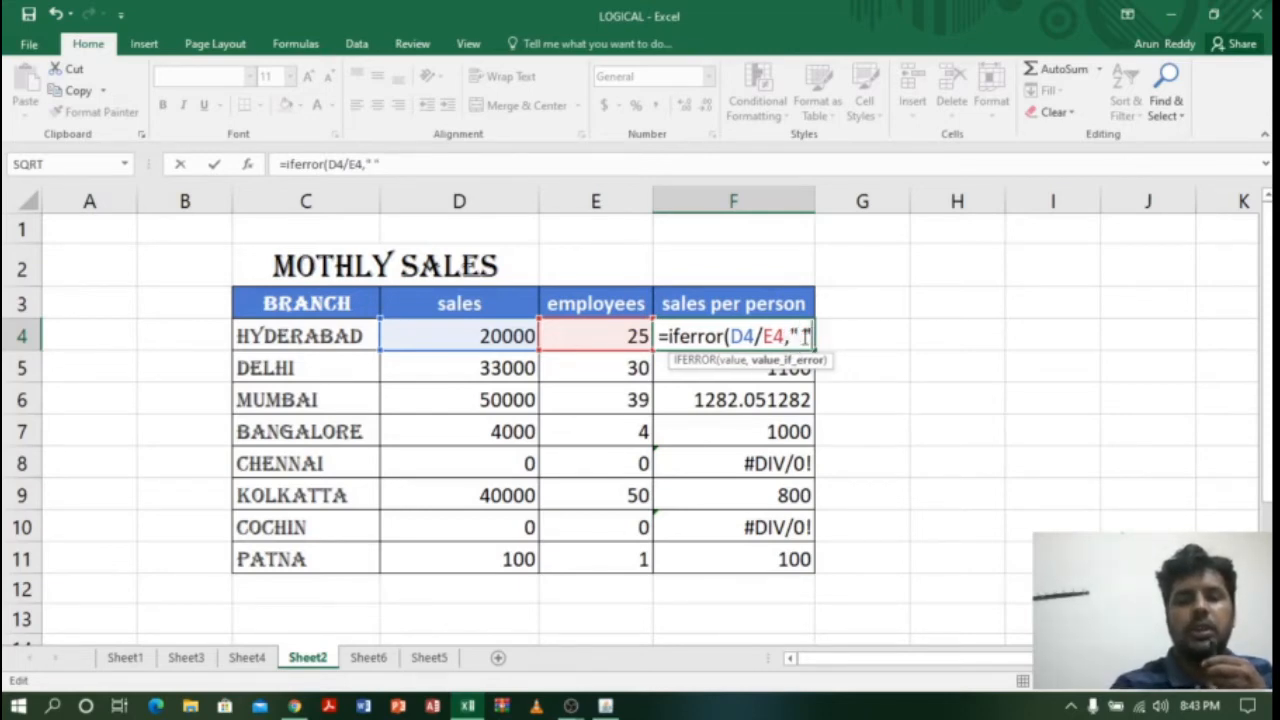
{"action": "type", "text": ")"}
{"action": "key", "text": "Return"}
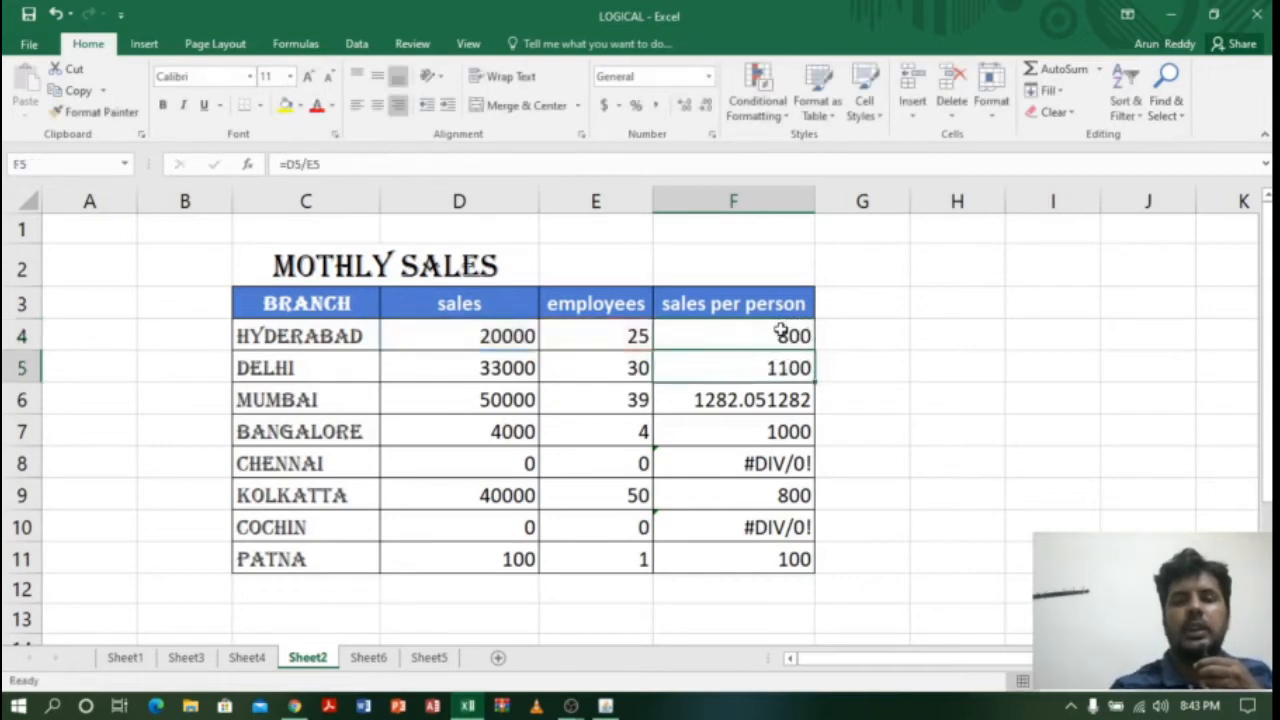
Fill the IFERROR formula with the blank-space fallback from F4 down to F11 and check the Chennai and Cochin cells.
{"action": "left_click", "coordinate": [780, 331]}
{"action": "left_click_drag", "start_coordinate": [815, 351], "coordinate": [811, 566]}
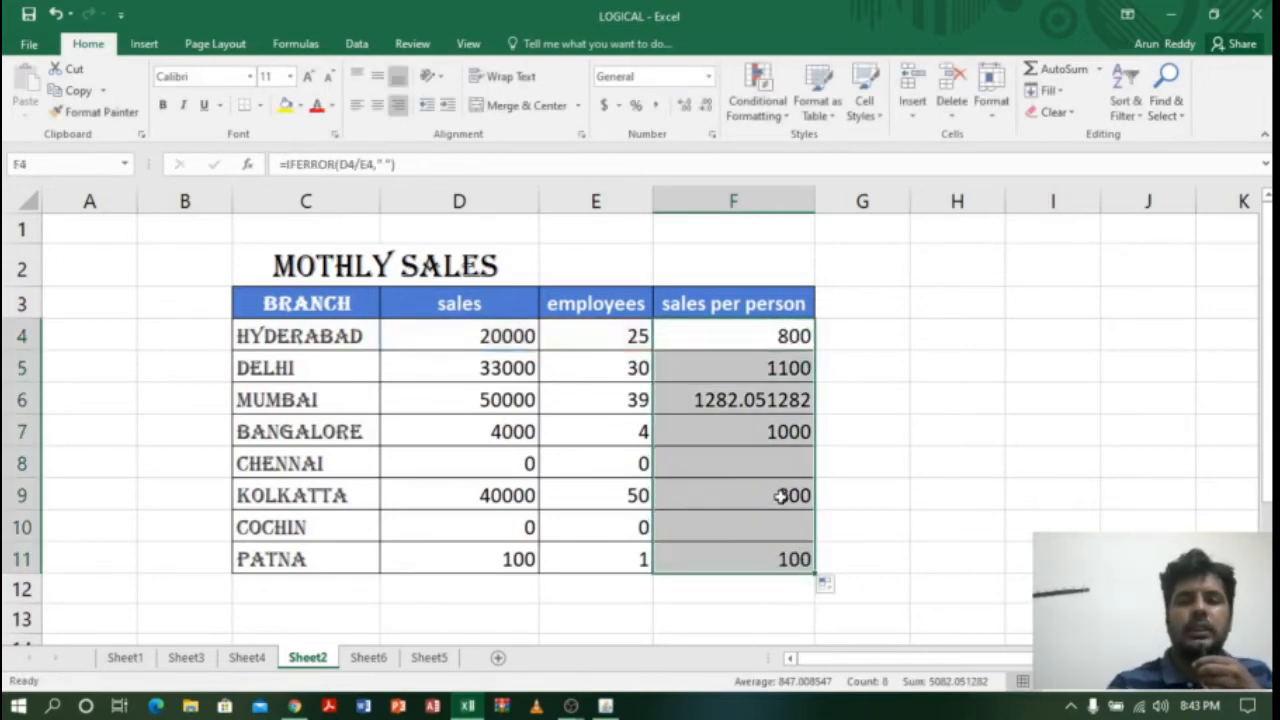
{"action": "left_click", "coordinate": [794, 463]}
{"action": "left_click", "coordinate": [802, 493]}
{"action": "left_click", "coordinate": [796, 527]}
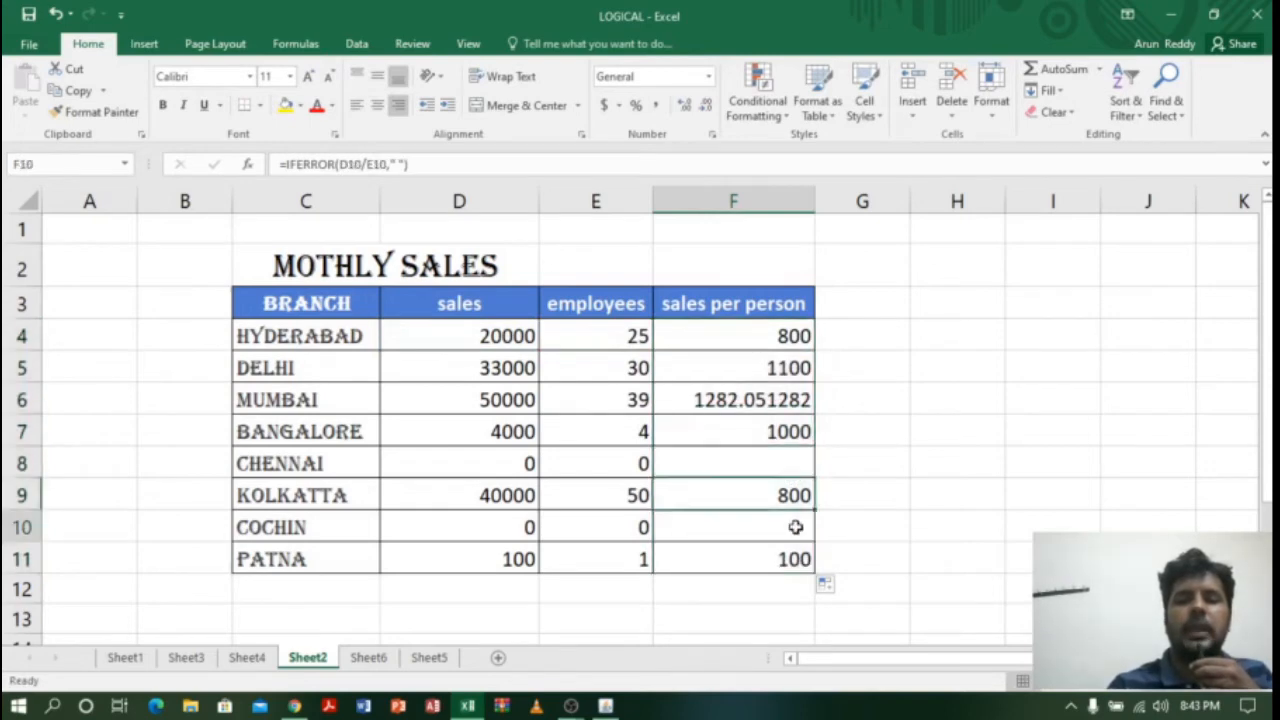
{"action": "left_click", "coordinate": [794, 465]}
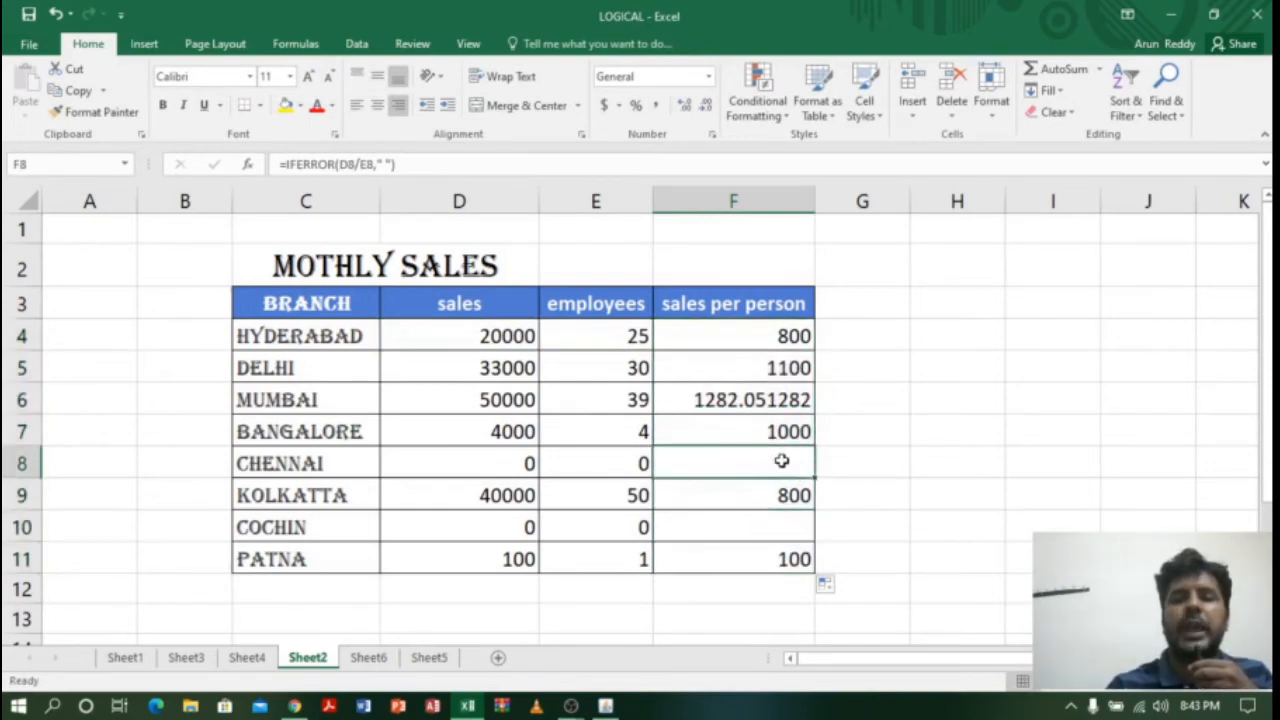
Change the error value in F4's IFERROR formula to a dash: =IFERROR(D4/E4,"-").
{"action": "double_click", "coordinate": [798, 335]}
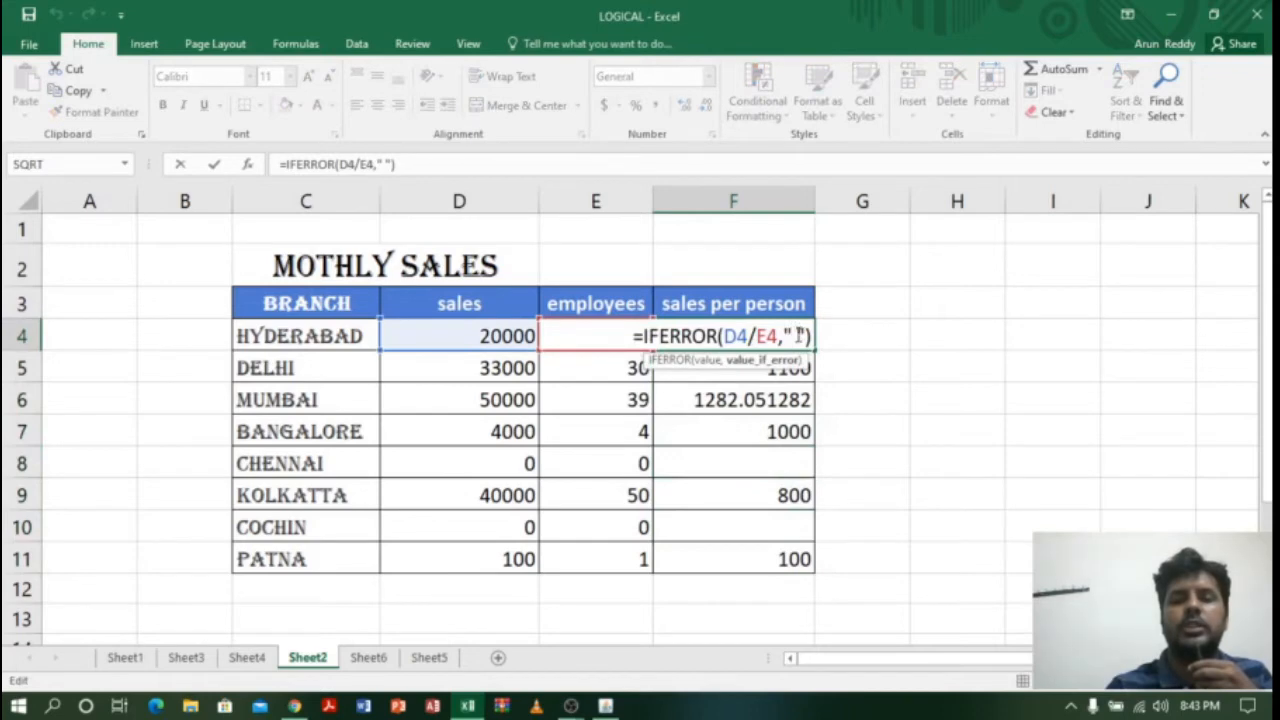
{"action": "key", "text": "BackSpace"}
{"action": "type", "text": "-"}
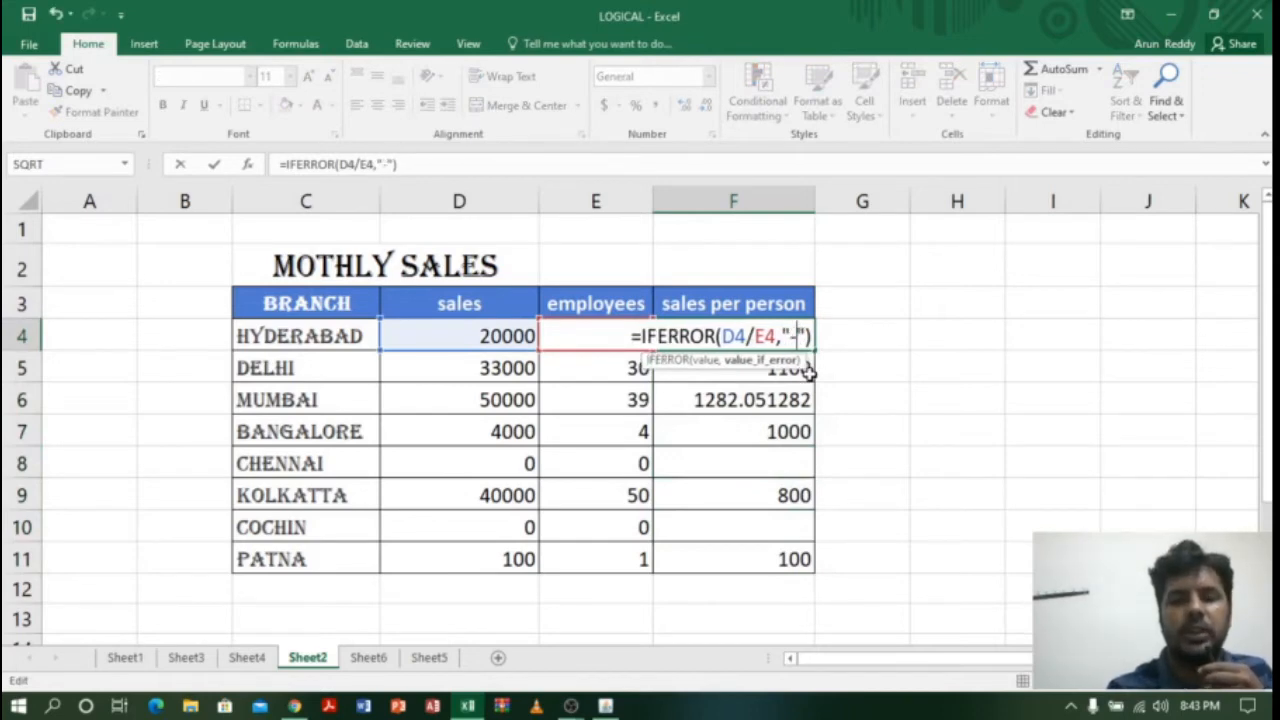
{"action": "key", "text": "Return"}
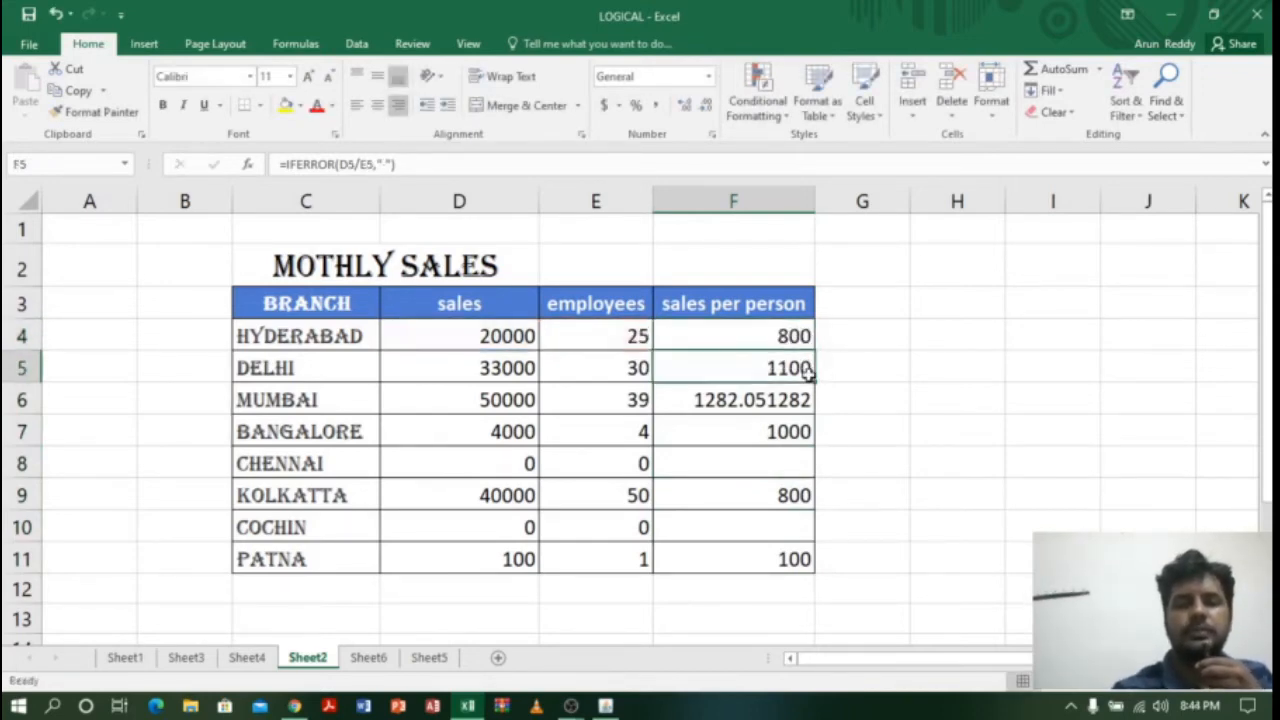
Fill the dash version of the IFERROR formula from F4 down to F11 and check Chennai's cell.
{"action": "left_click", "coordinate": [803, 341]}
{"action": "left_click_drag", "start_coordinate": [815, 350], "coordinate": [814, 577]}
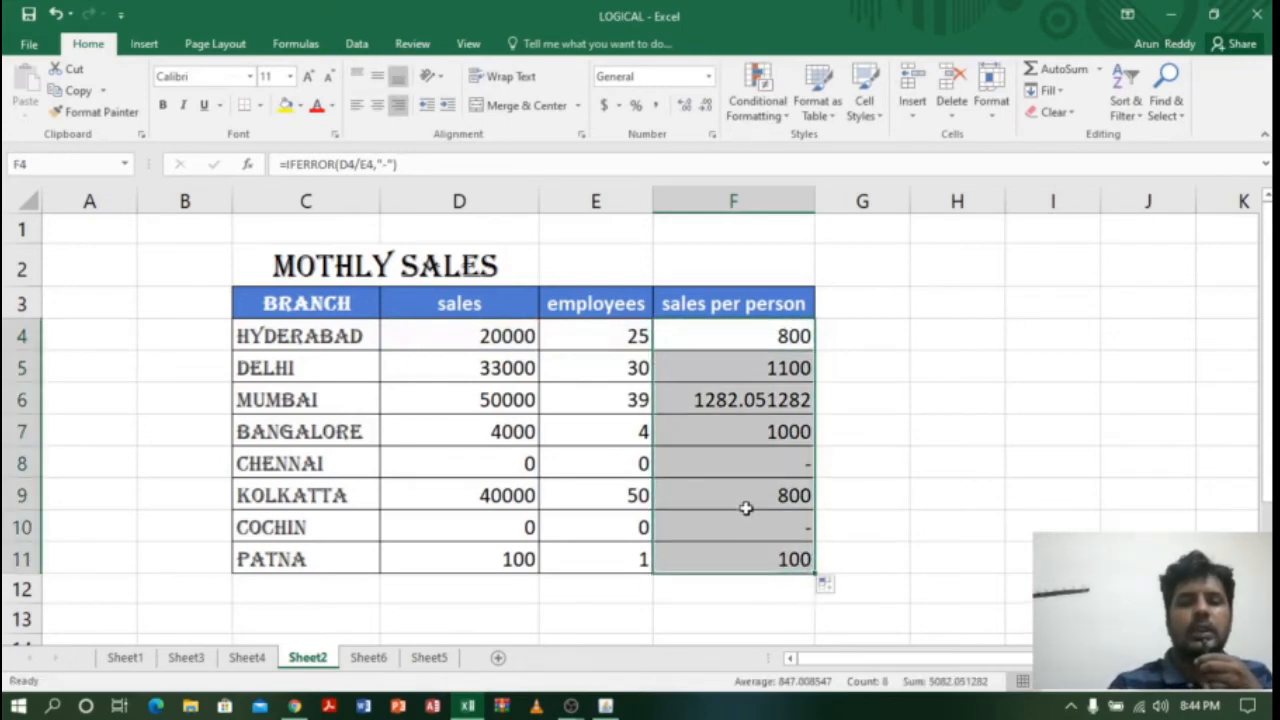
{"action": "left_click", "coordinate": [745, 459]}
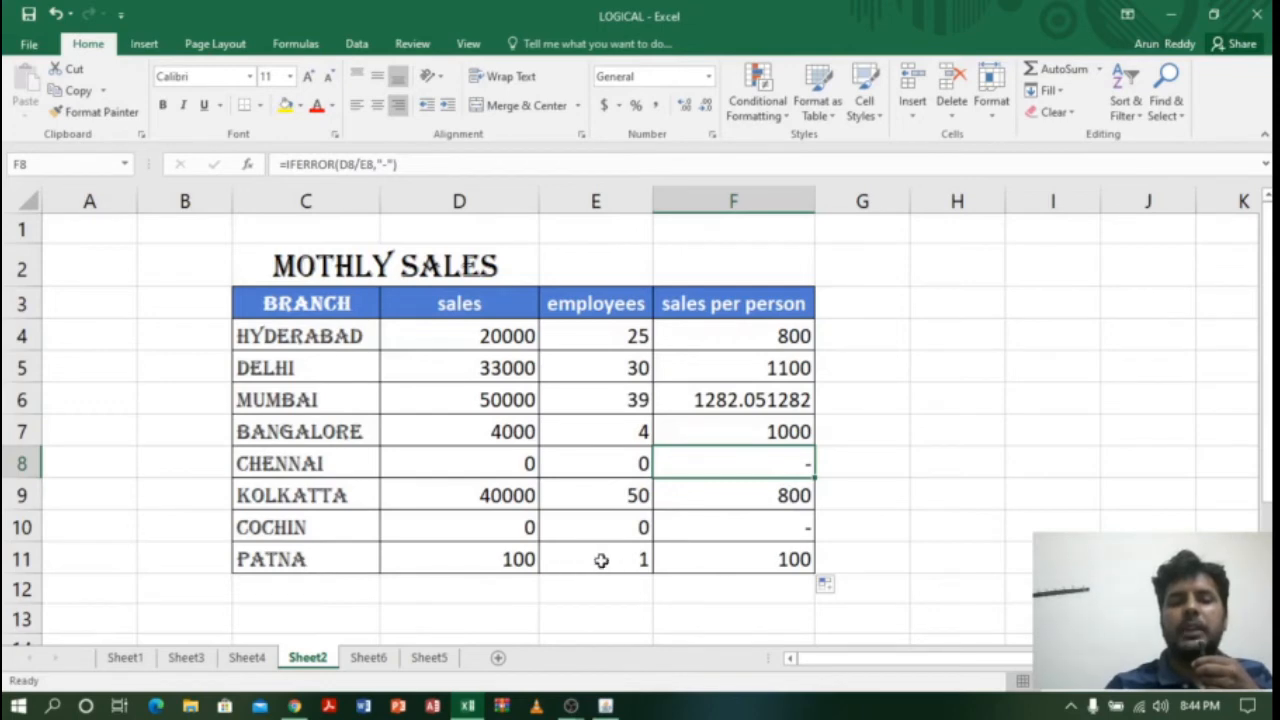
Set Patna's employees in E11 to 0 and check the sales per person column.
{"action": "left_click", "coordinate": [636, 560]}
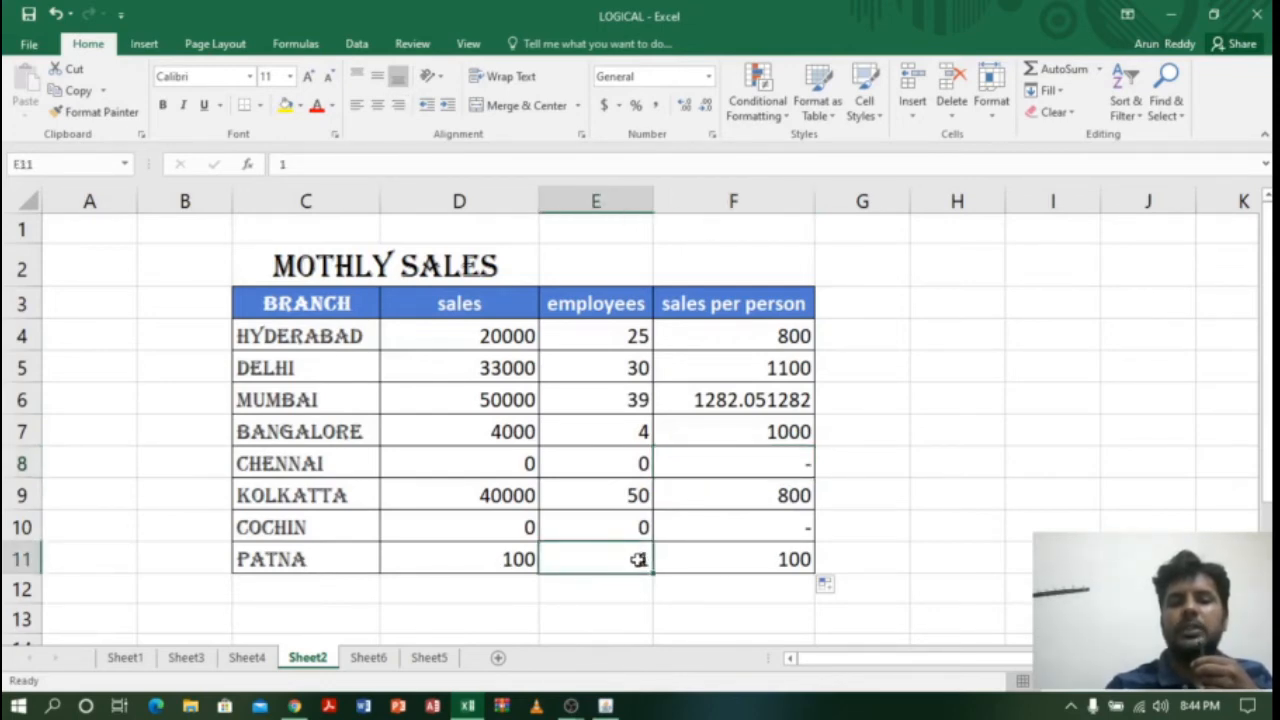
{"action": "double_click", "coordinate": [640, 560]}
{"action": "key", "text": "BackSpace"}
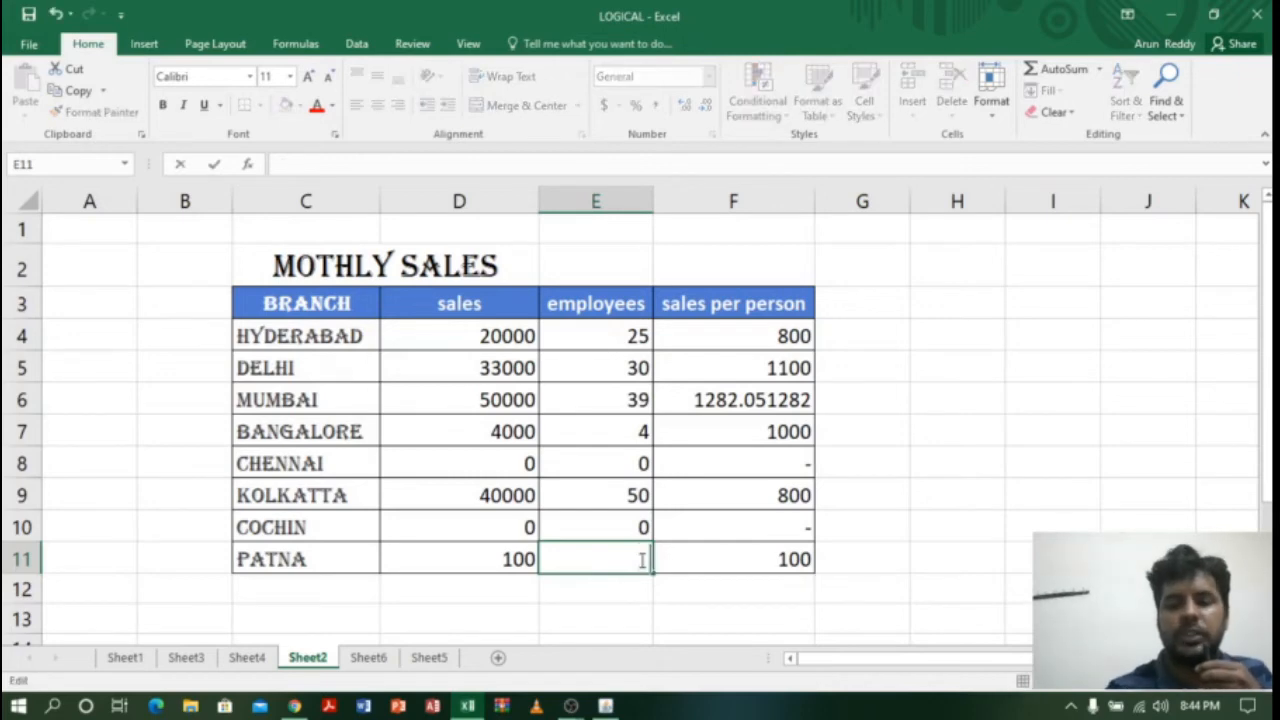
{"action": "type", "text": "0"}
{"action": "key", "text": "Return"}
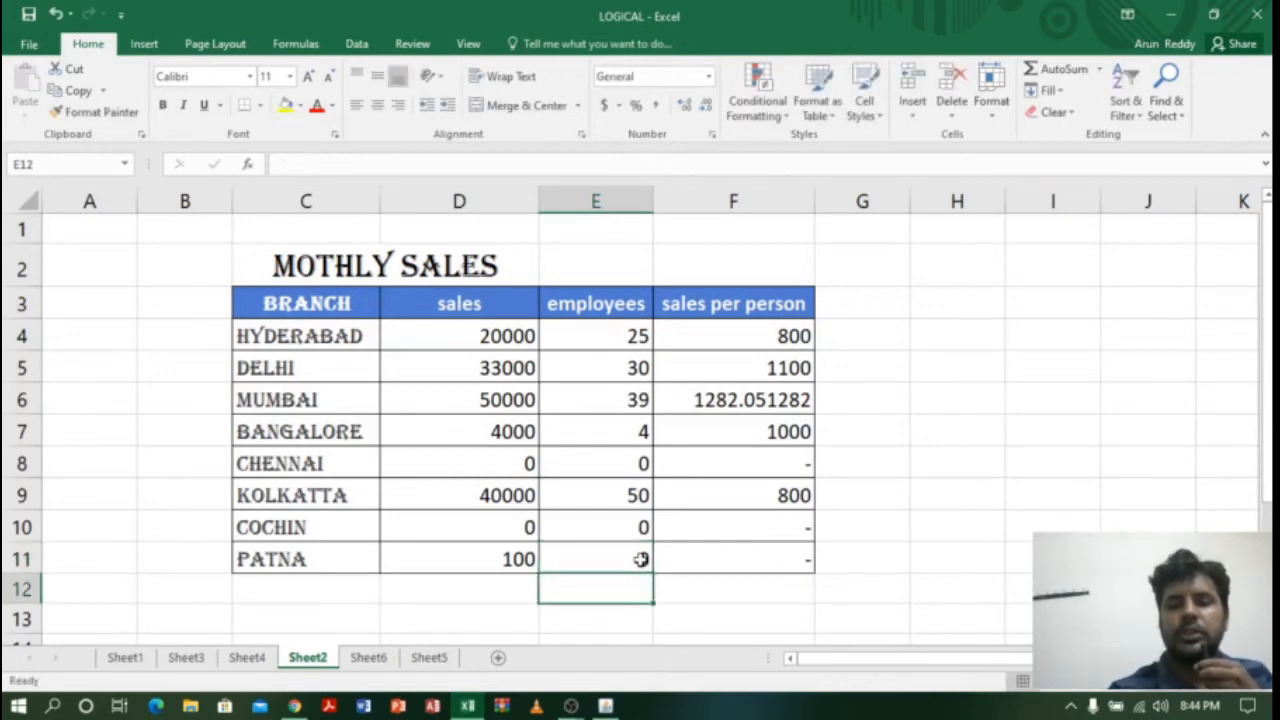
{"action": "left_click", "coordinate": [765, 564]}
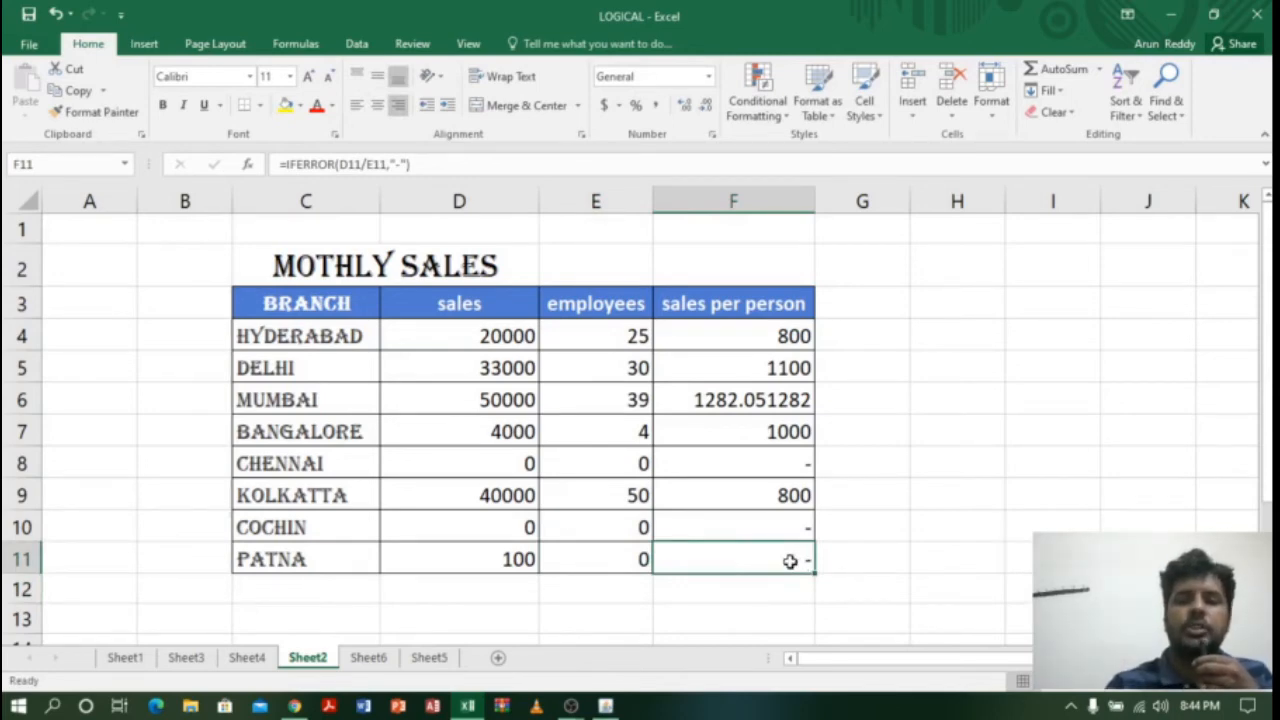
{"action": "left_click_drag", "start_coordinate": [760, 323], "coordinate": [778, 557]}
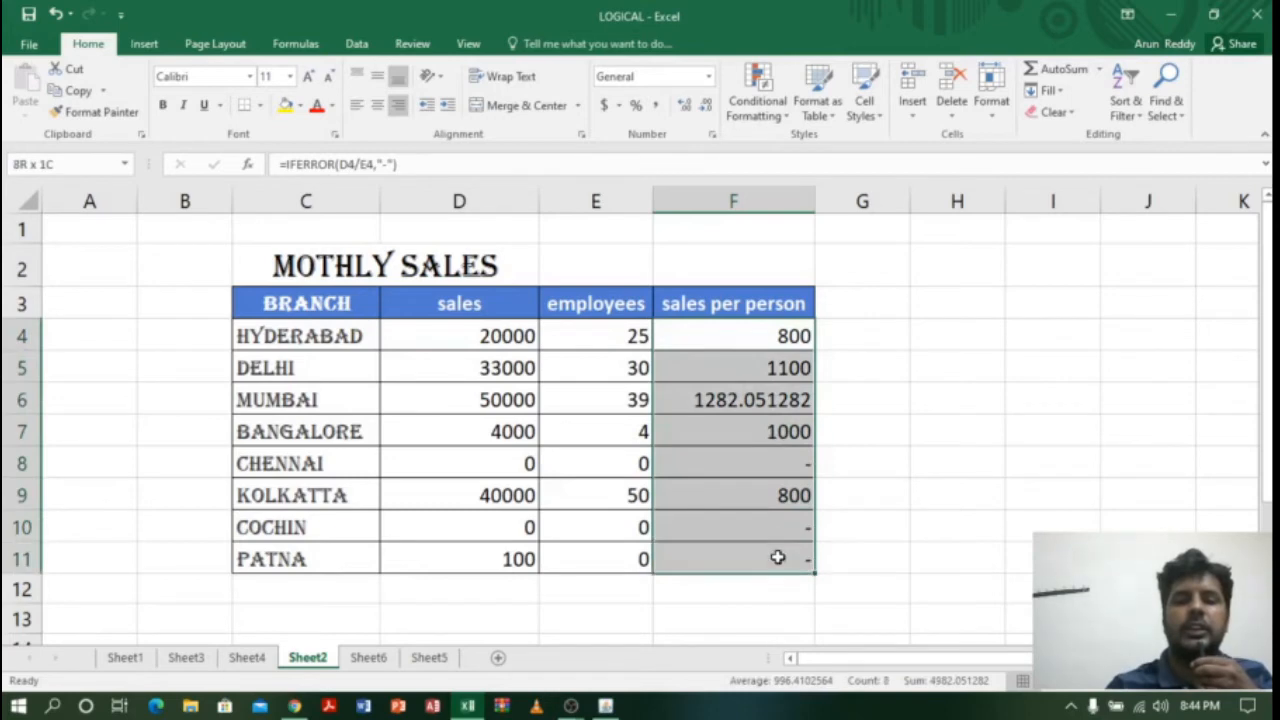
{"action": "left_click", "coordinate": [443, 493]}
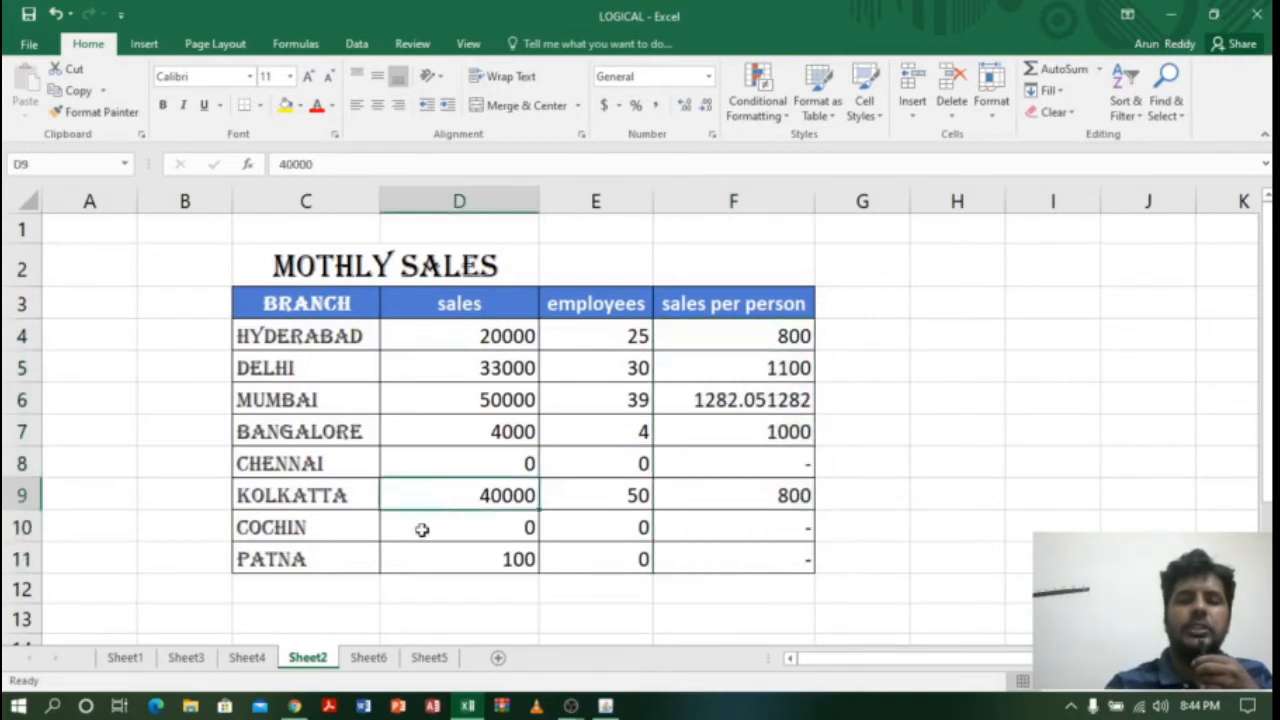
Open Sheet6 and change the NAME header in C5 to "branch".
{"action": "left_click", "coordinate": [368, 660]}
{"action": "left_click", "coordinate": [332, 388]}
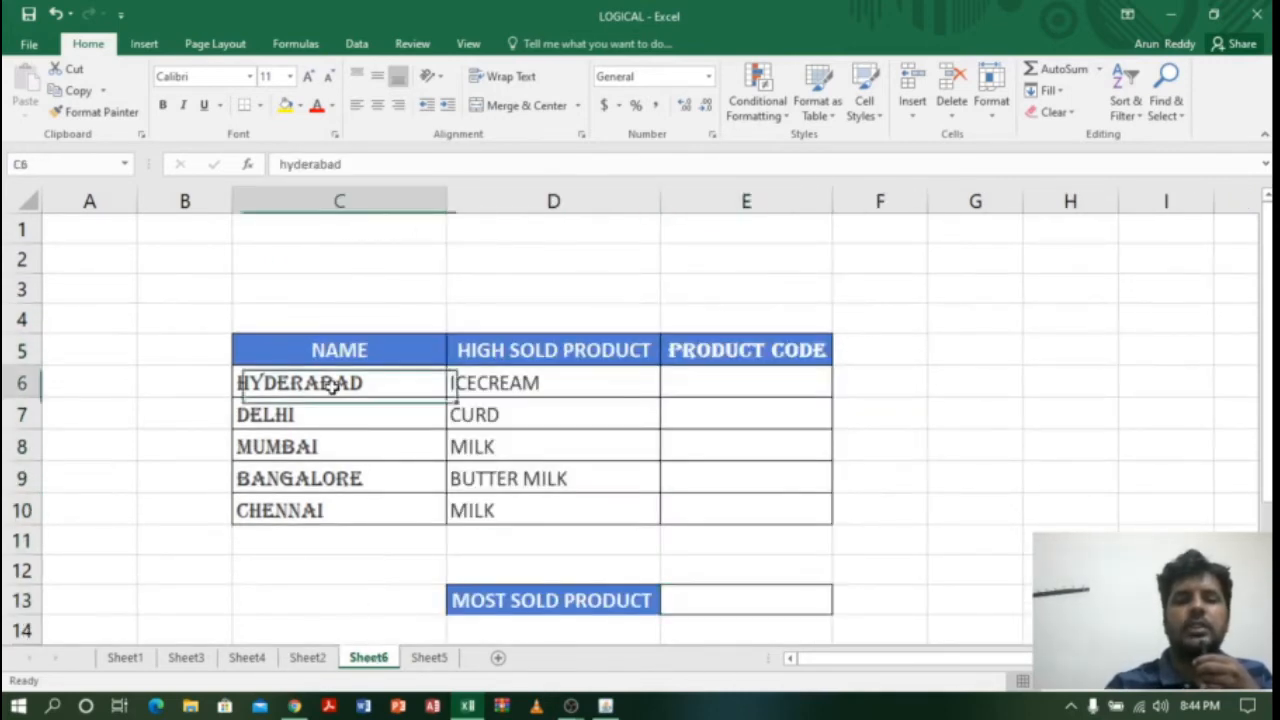
{"action": "double_click", "coordinate": [368, 350]}
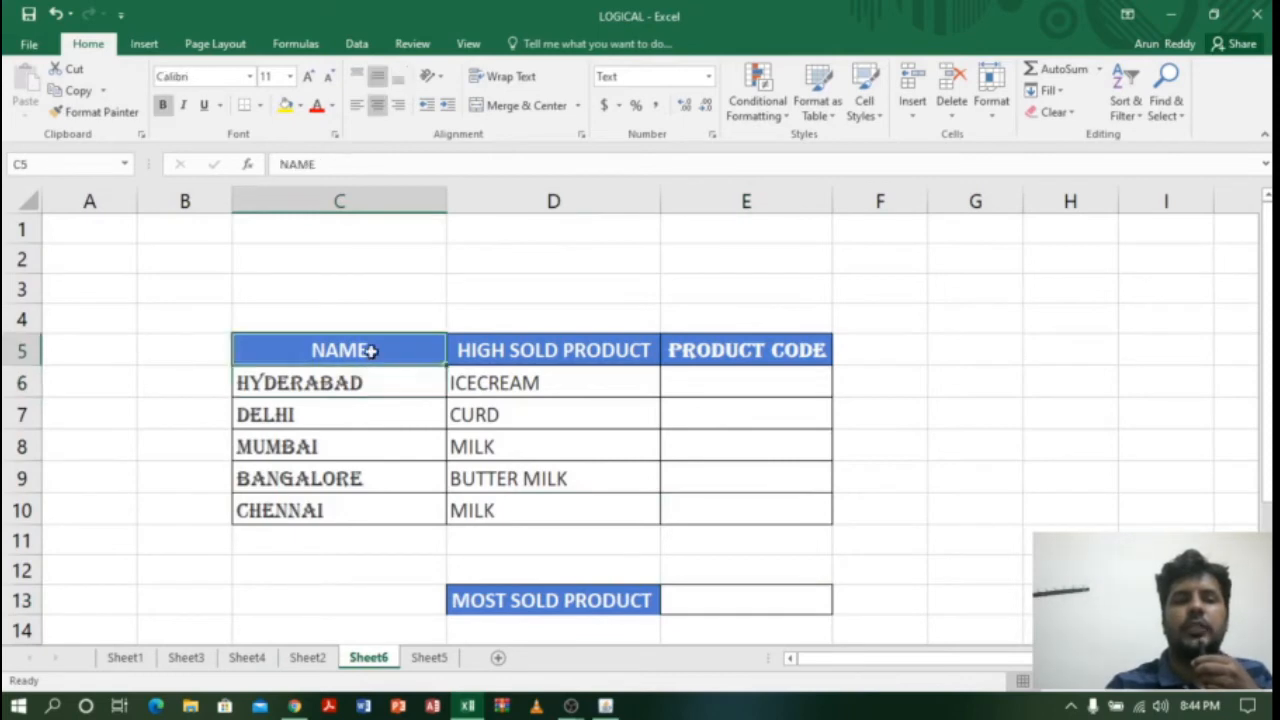
{"action": "key", "text": "BackSpace"}
{"action": "key", "text": "BackSpace"}
{"action": "key", "text": "BackSpace"}
{"action": "key", "text": "BackSpace"}
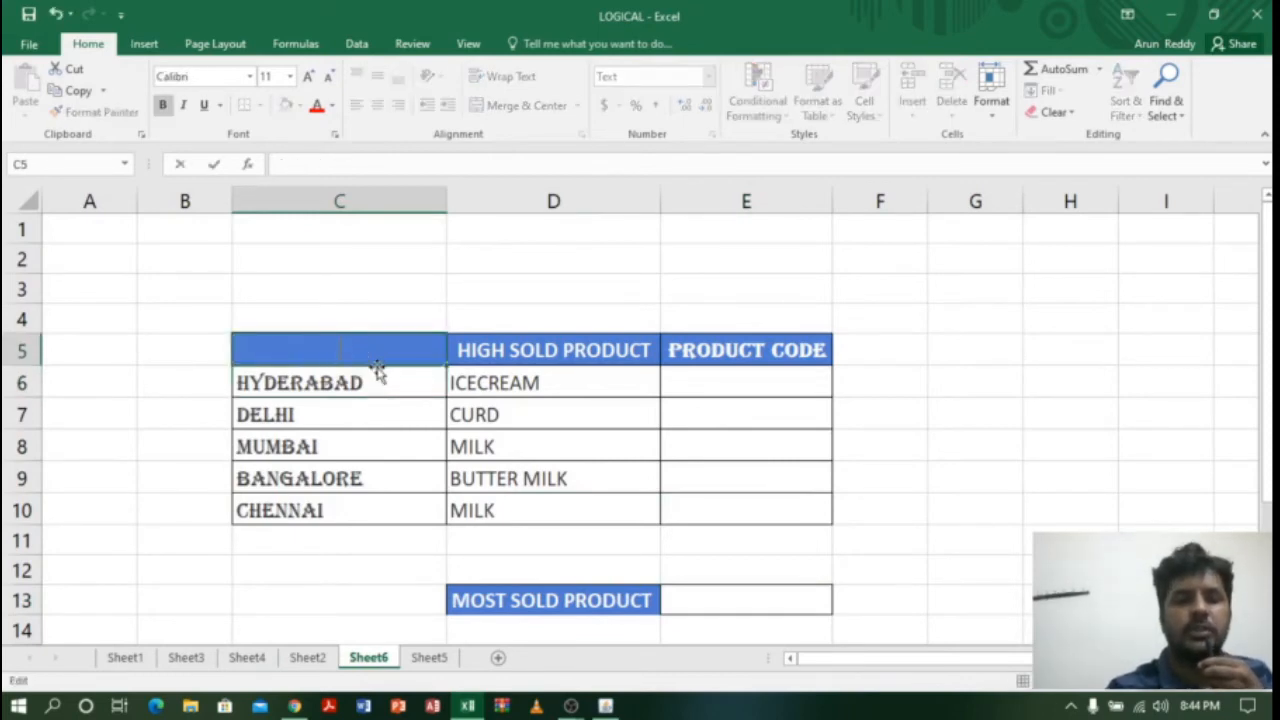
{"action": "type", "text": "branch"}
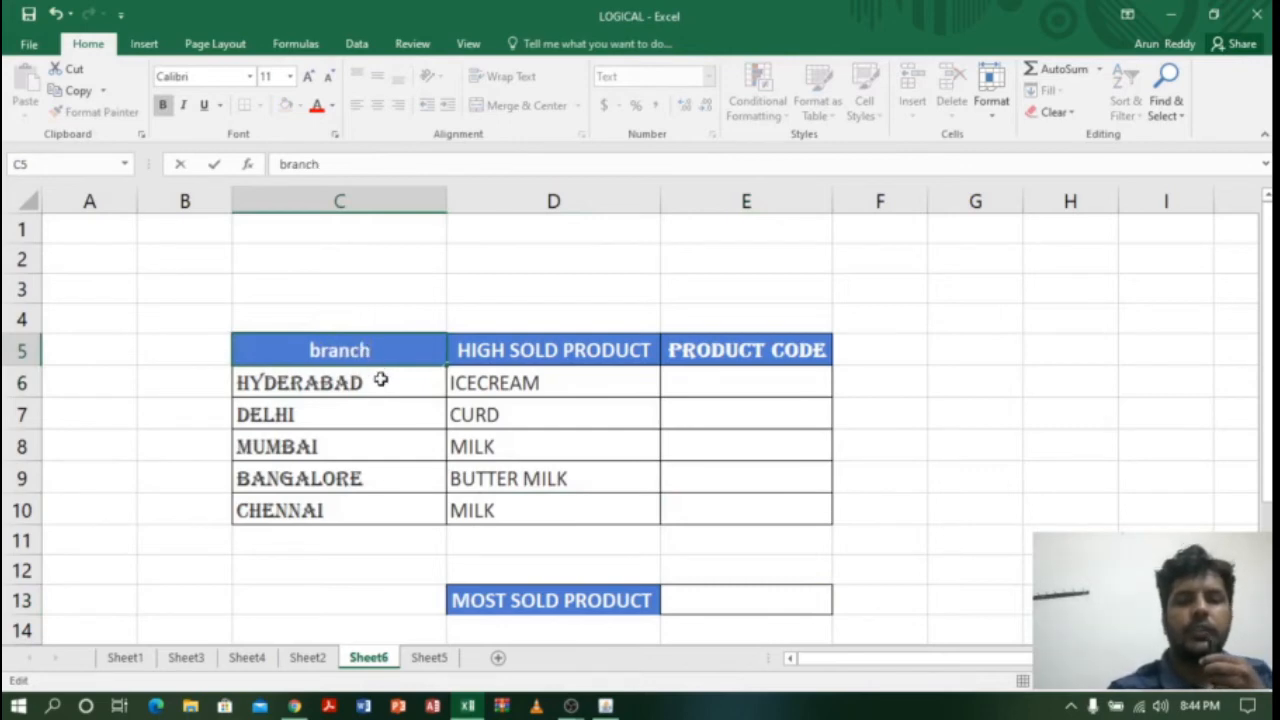
{"action": "left_click", "coordinate": [380, 380]}
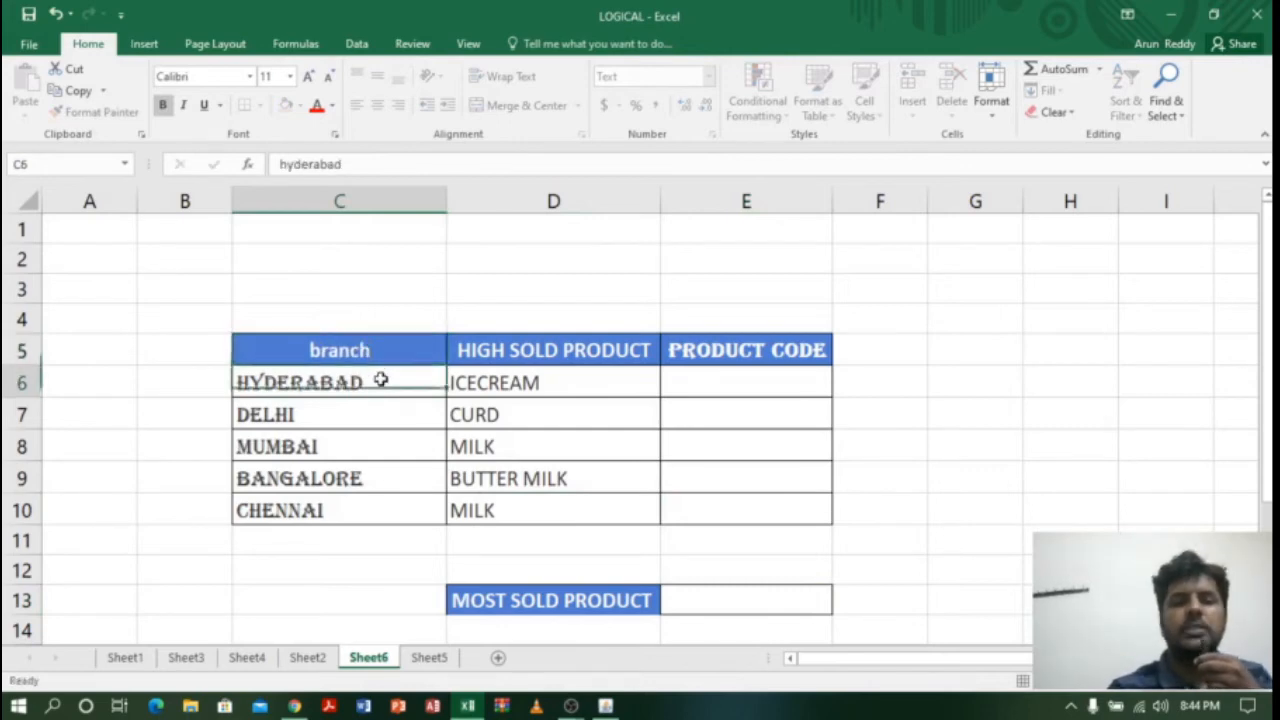
Review the branch names in column C and the high sold products in D6:D10.
{"action": "left_click", "coordinate": [374, 423]}
{"action": "left_click", "coordinate": [374, 444]}
{"action": "left_click", "coordinate": [366, 479]}
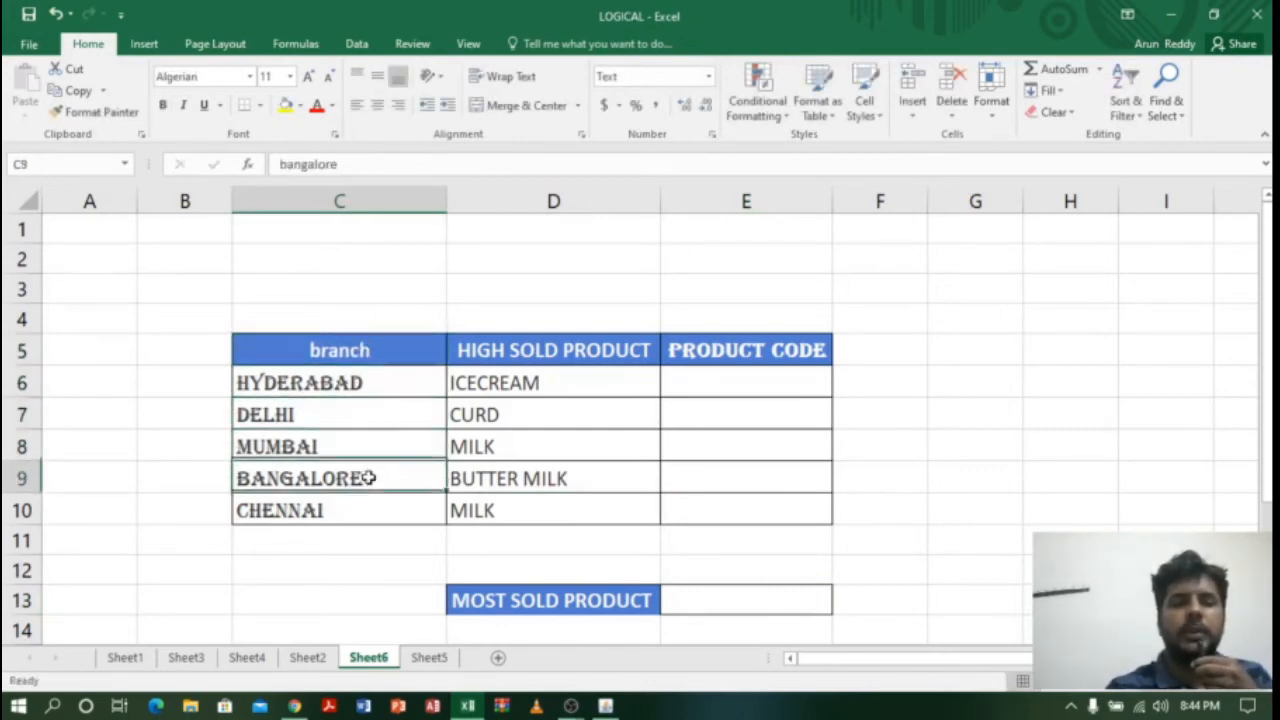
{"action": "left_click", "coordinate": [366, 511]}
{"action": "left_click", "coordinate": [630, 380]}
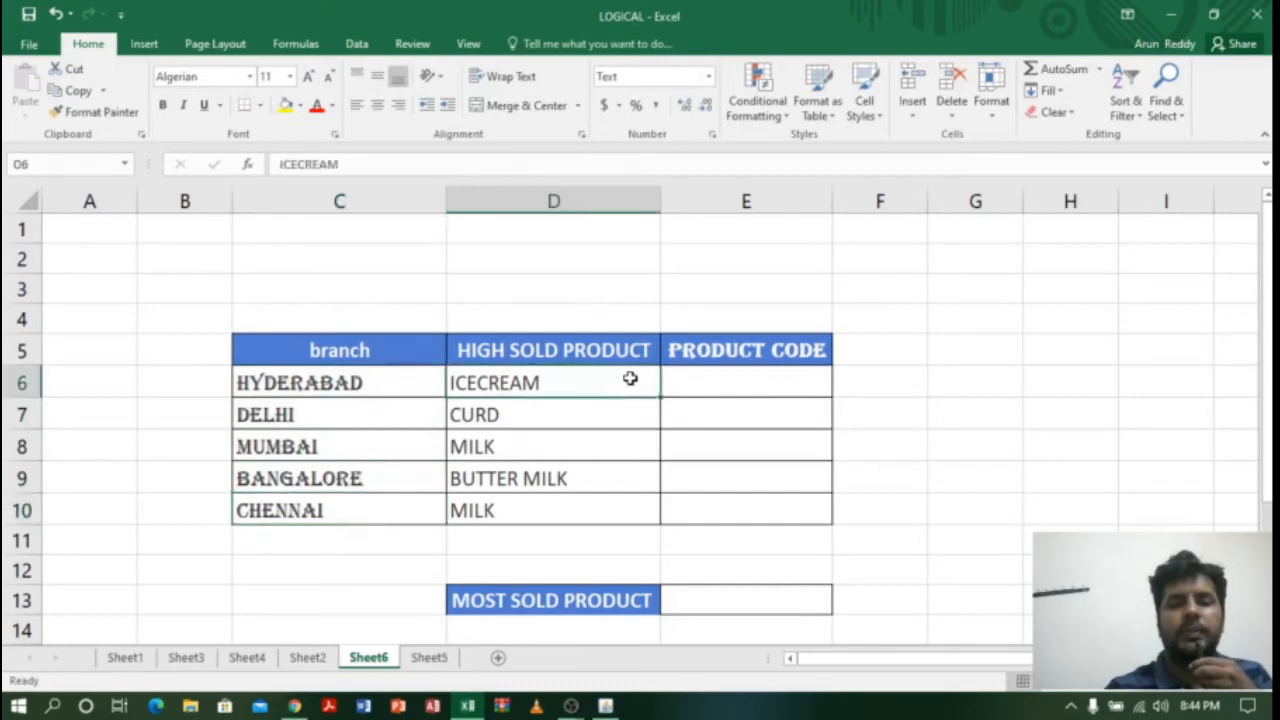
{"action": "left_click_drag", "start_coordinate": [630, 379], "coordinate": [600, 511]}
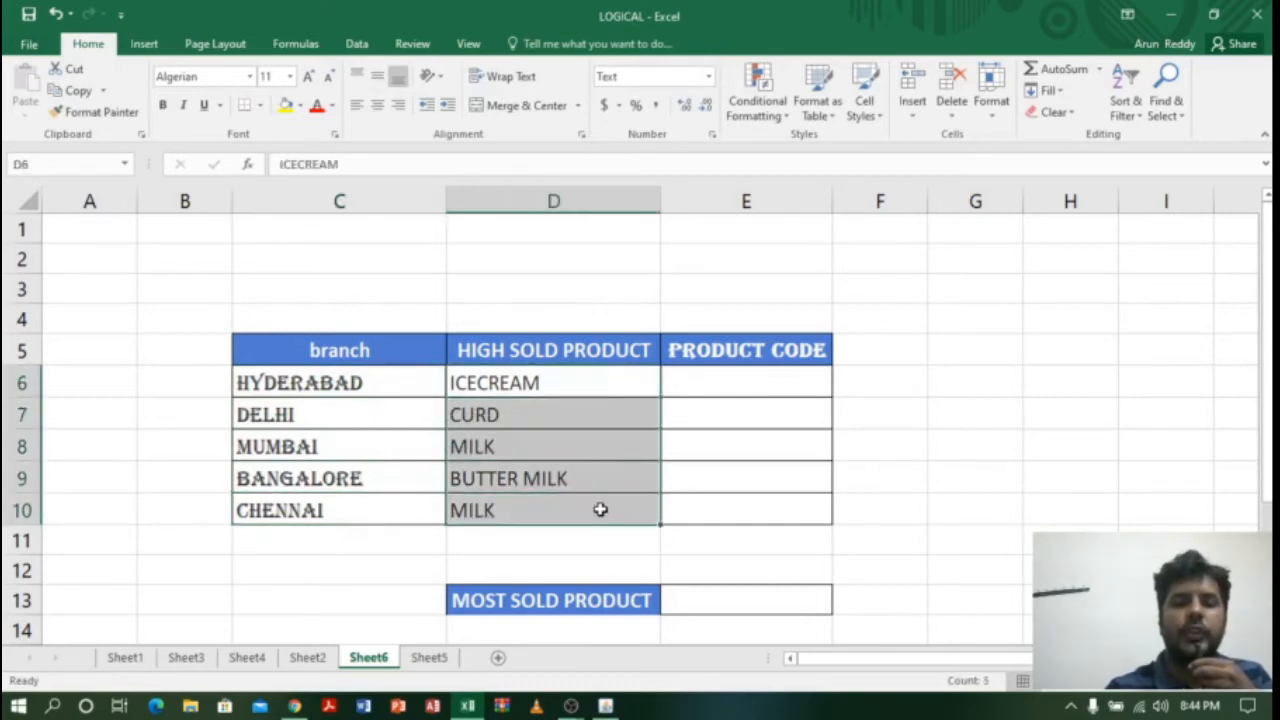
{"action": "left_click", "coordinate": [572, 378]}
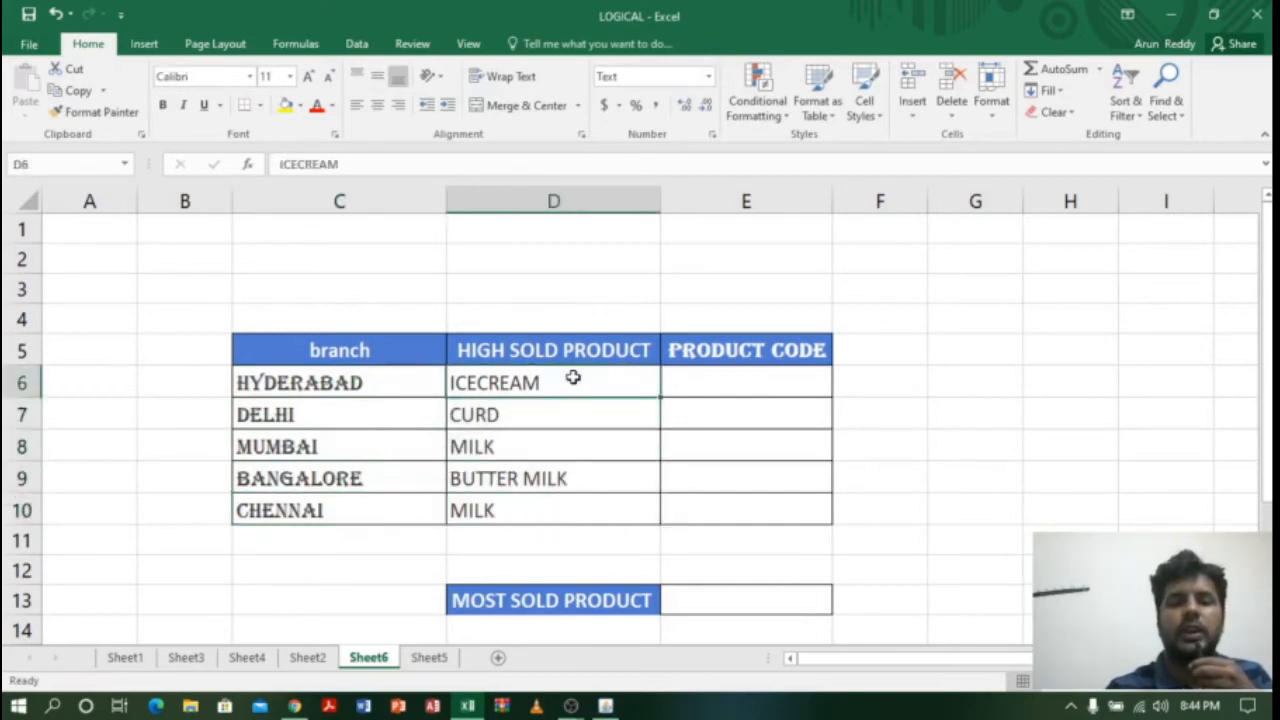
Compare each branch in rows 6 to 10 with its high sold product in column D.
{"action": "left_click", "coordinate": [360, 380]}
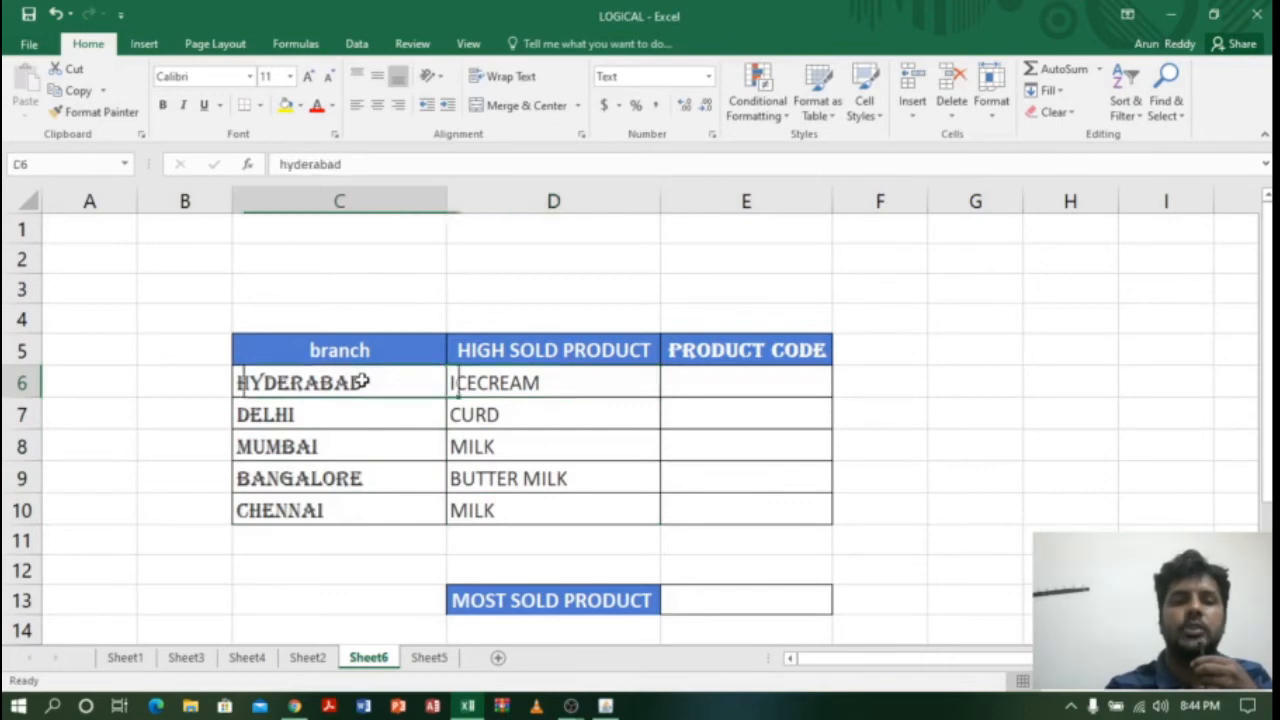
{"action": "left_click", "coordinate": [587, 379]}
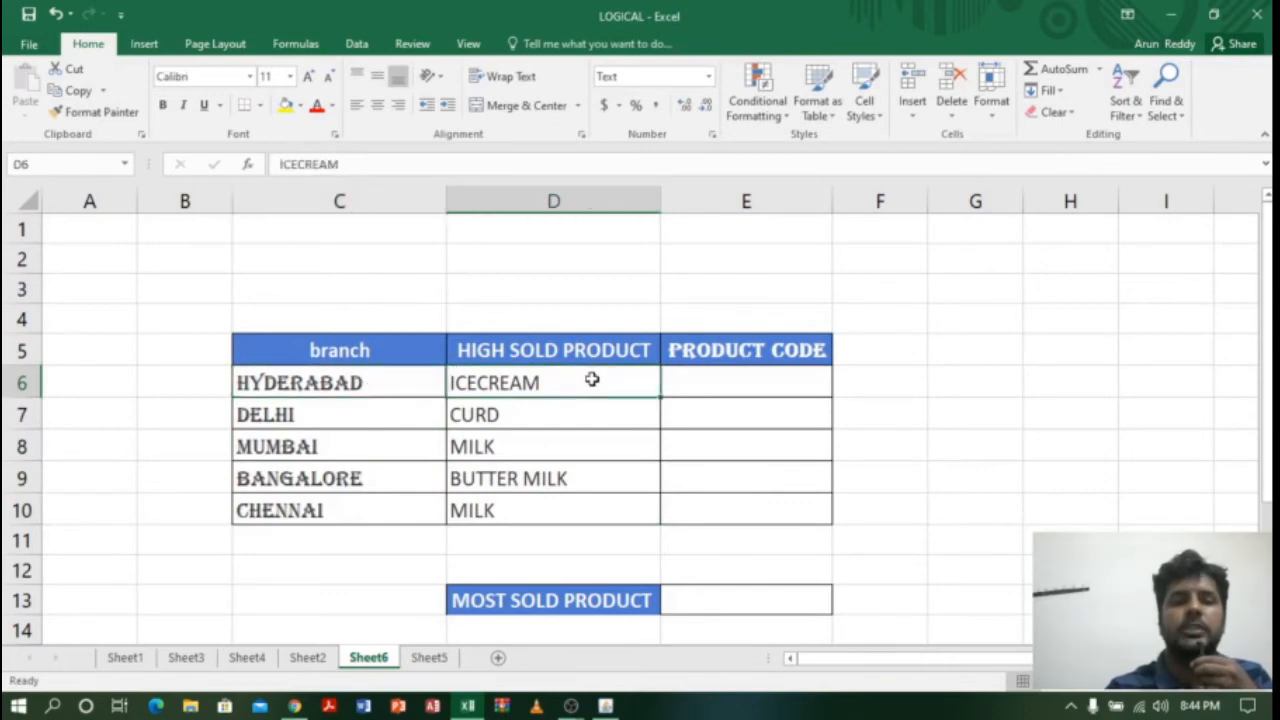
{"action": "left_click", "coordinate": [392, 411]}
{"action": "left_click", "coordinate": [554, 413]}
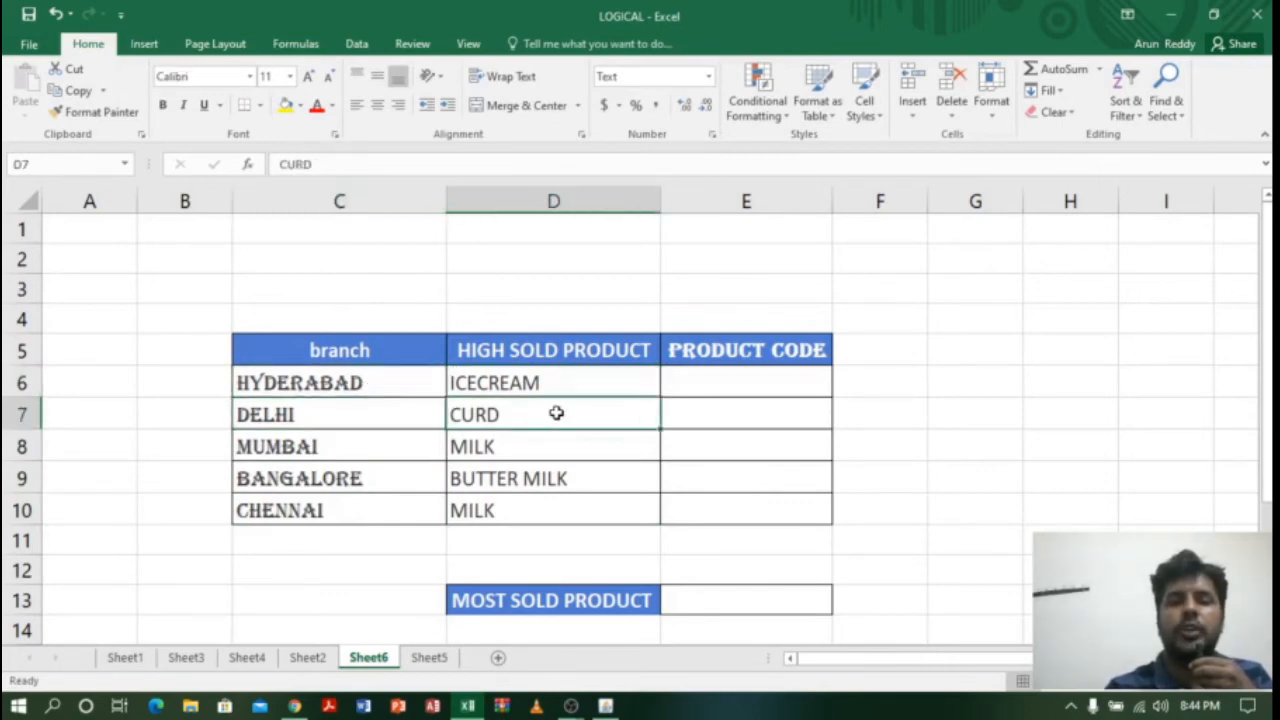
{"action": "left_click", "coordinate": [338, 448]}
{"action": "left_click", "coordinate": [534, 446]}
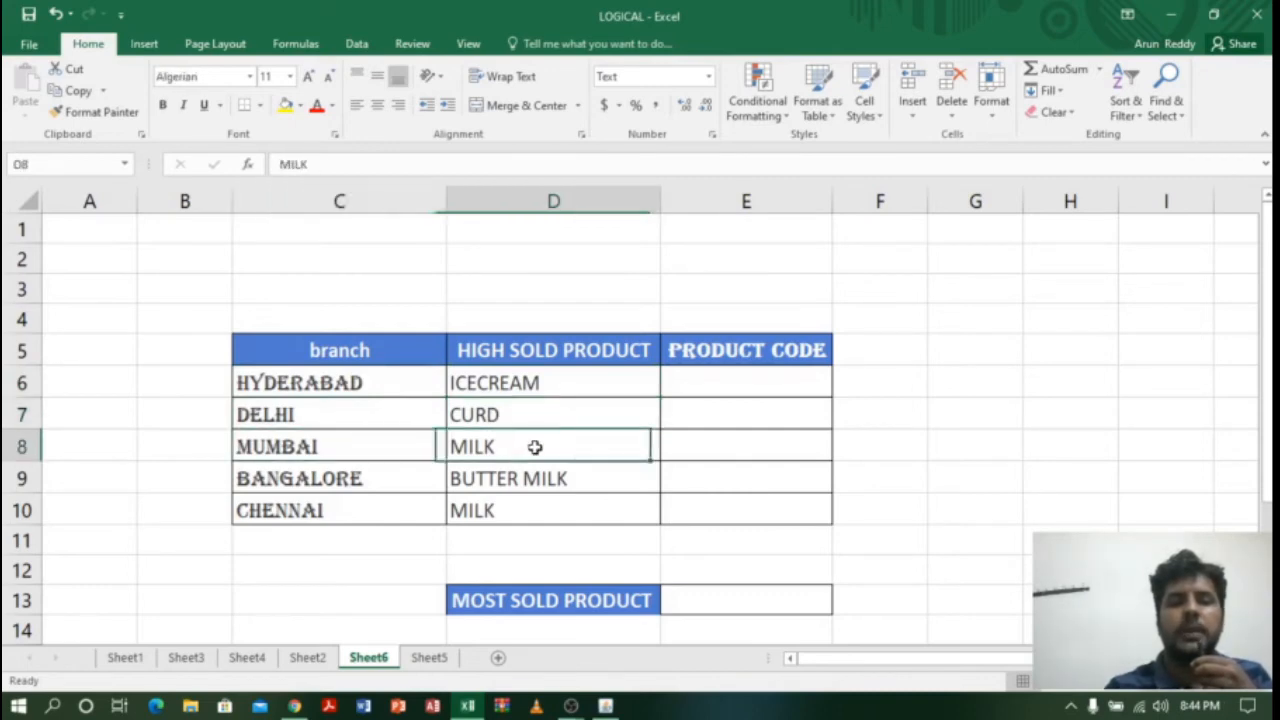
{"action": "left_click", "coordinate": [360, 477]}
{"action": "left_click", "coordinate": [514, 477]}
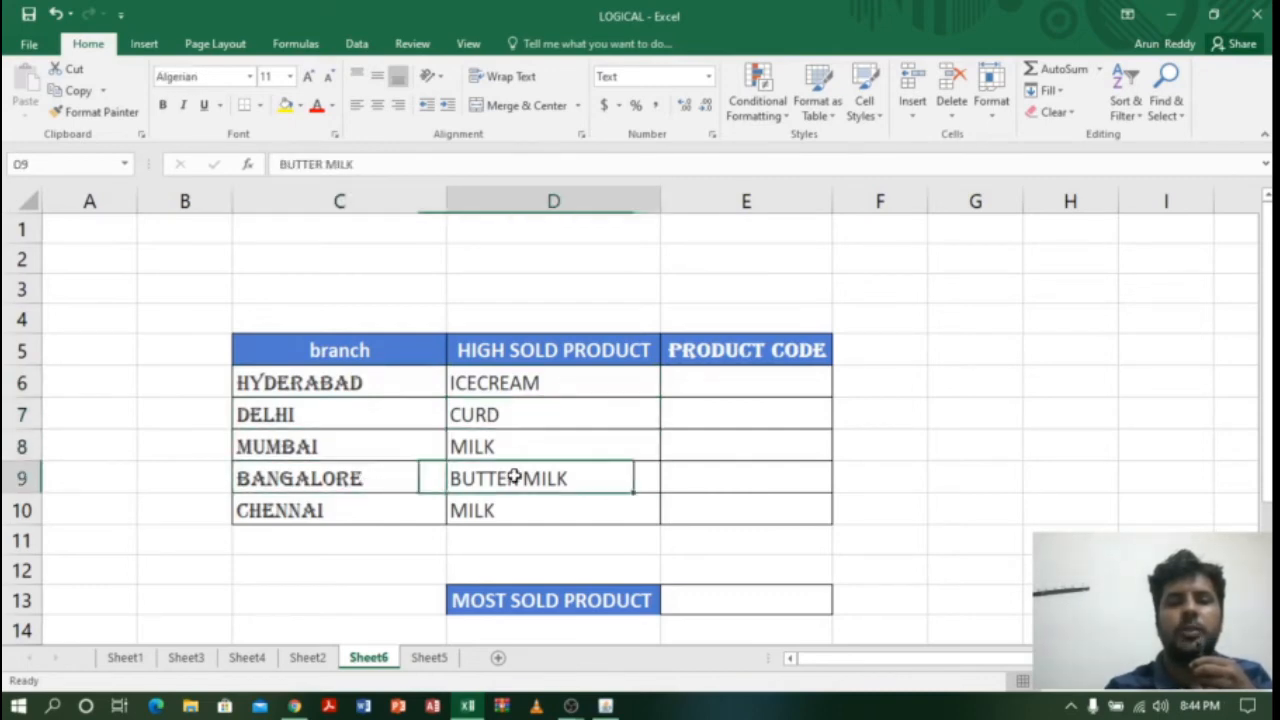
{"action": "left_click", "coordinate": [344, 511]}
{"action": "left_click", "coordinate": [555, 515]}
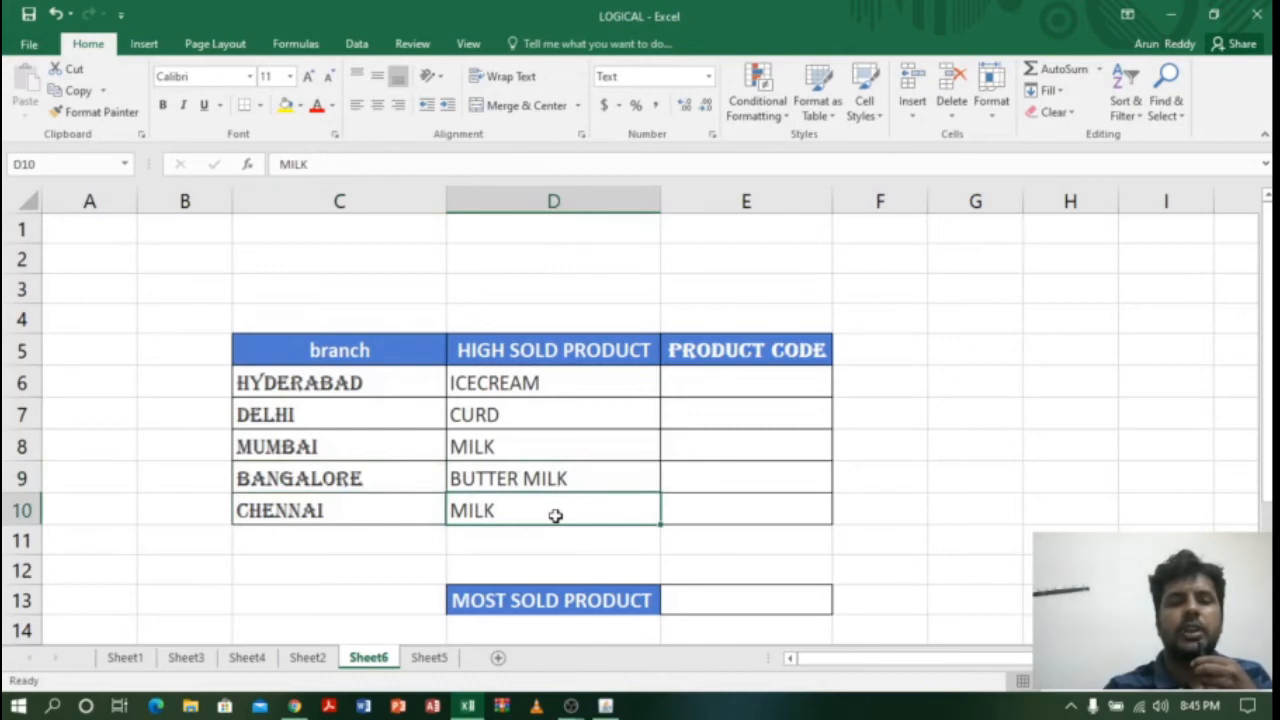
Enter product code 1 for both MILK rows, in E8 and E10.
{"action": "left_click", "coordinate": [761, 382]}
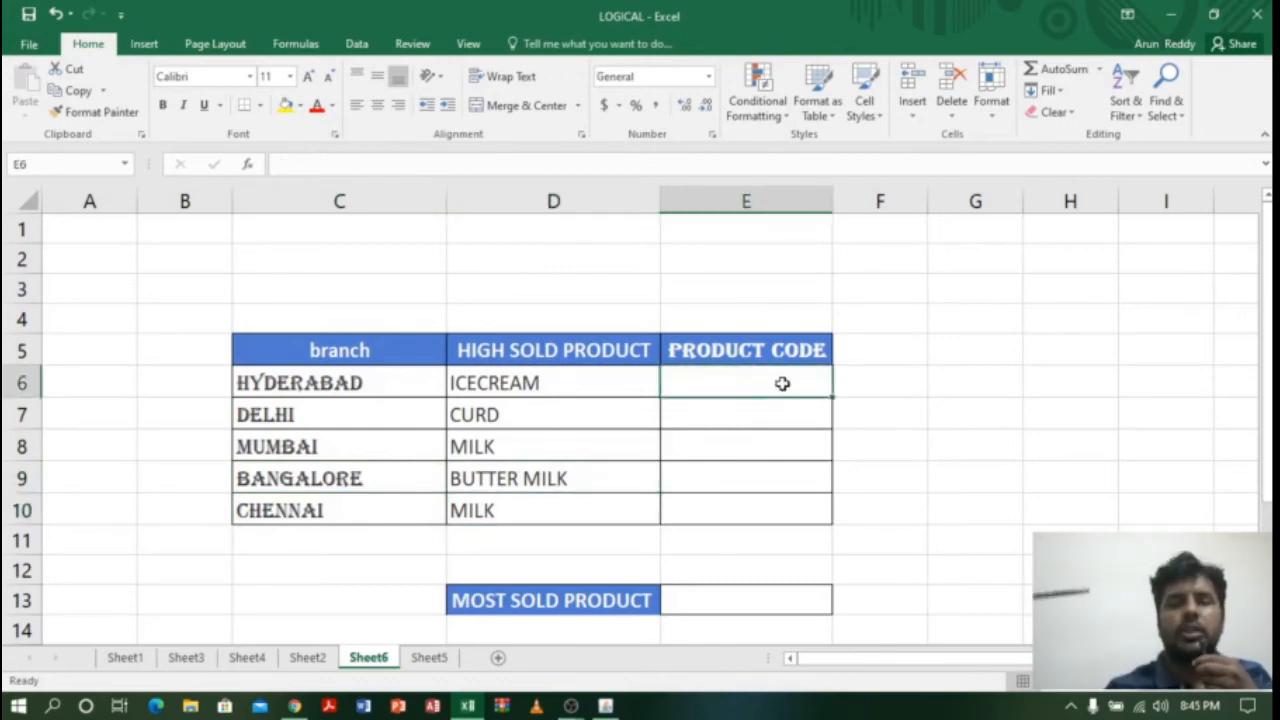
{"action": "left_click", "coordinate": [777, 447]}
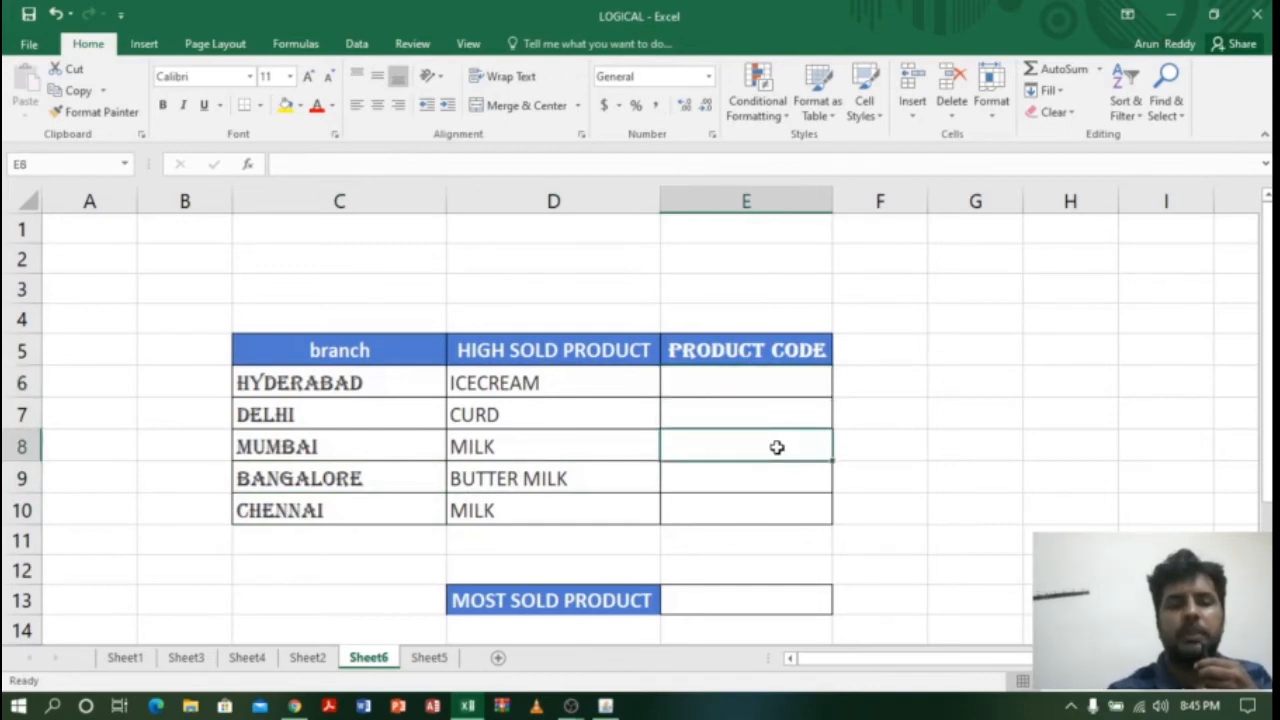
{"action": "type", "text": "1"}
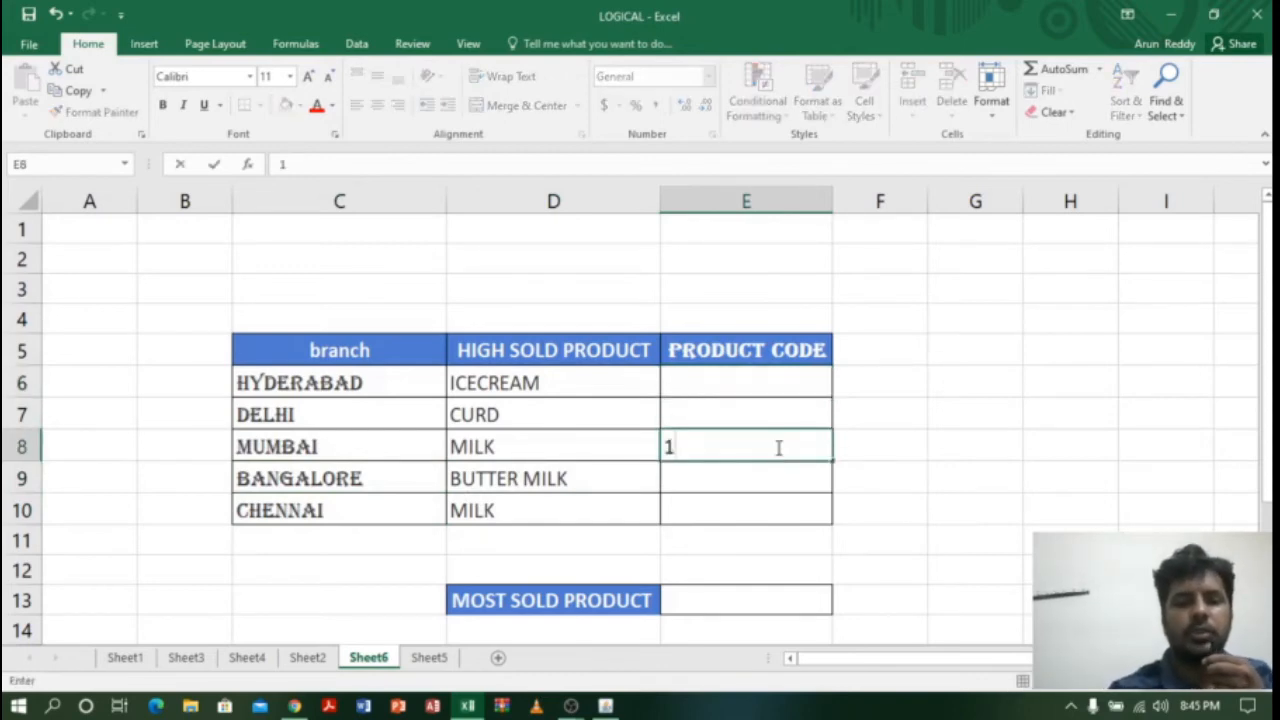
{"action": "left_click", "coordinate": [790, 512]}
{"action": "type", "text": "1"}
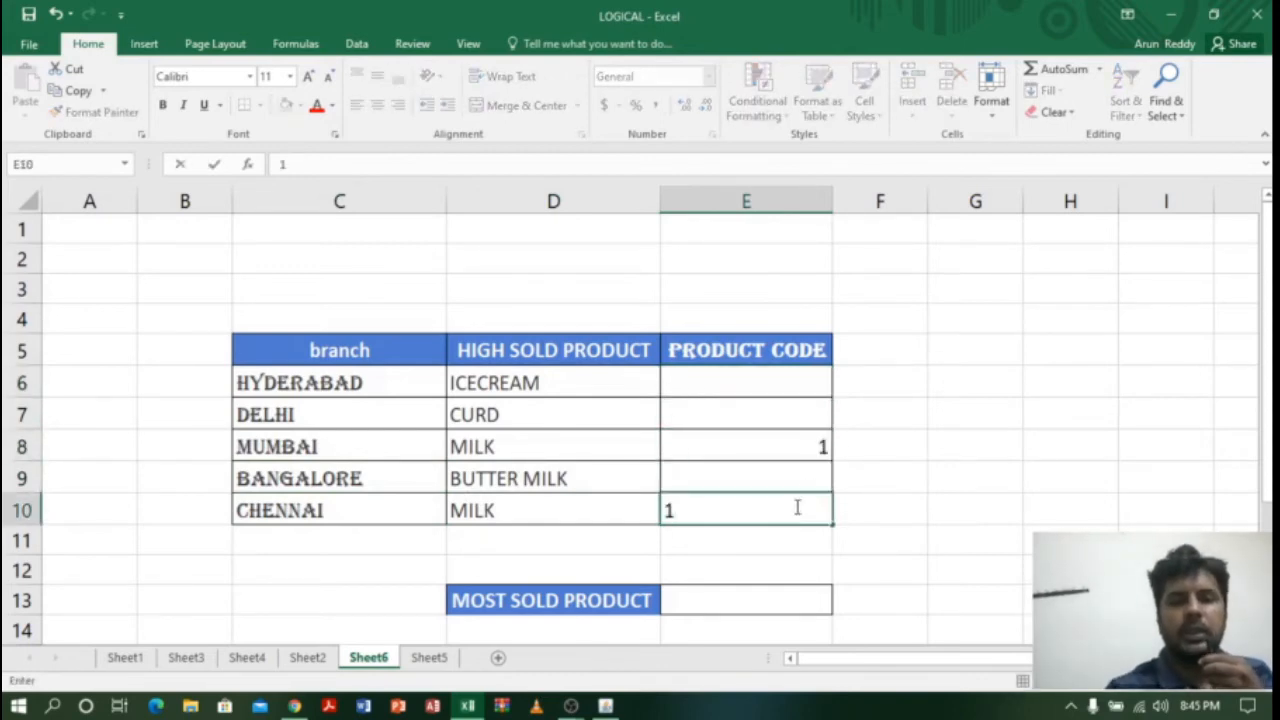
Enter product code 2 for CURD in E7, 3 for ICECREAM in E6 and 4 for BUTTER MILK in E9.
{"action": "left_click", "coordinate": [808, 403]}
{"action": "type", "text": "2"}
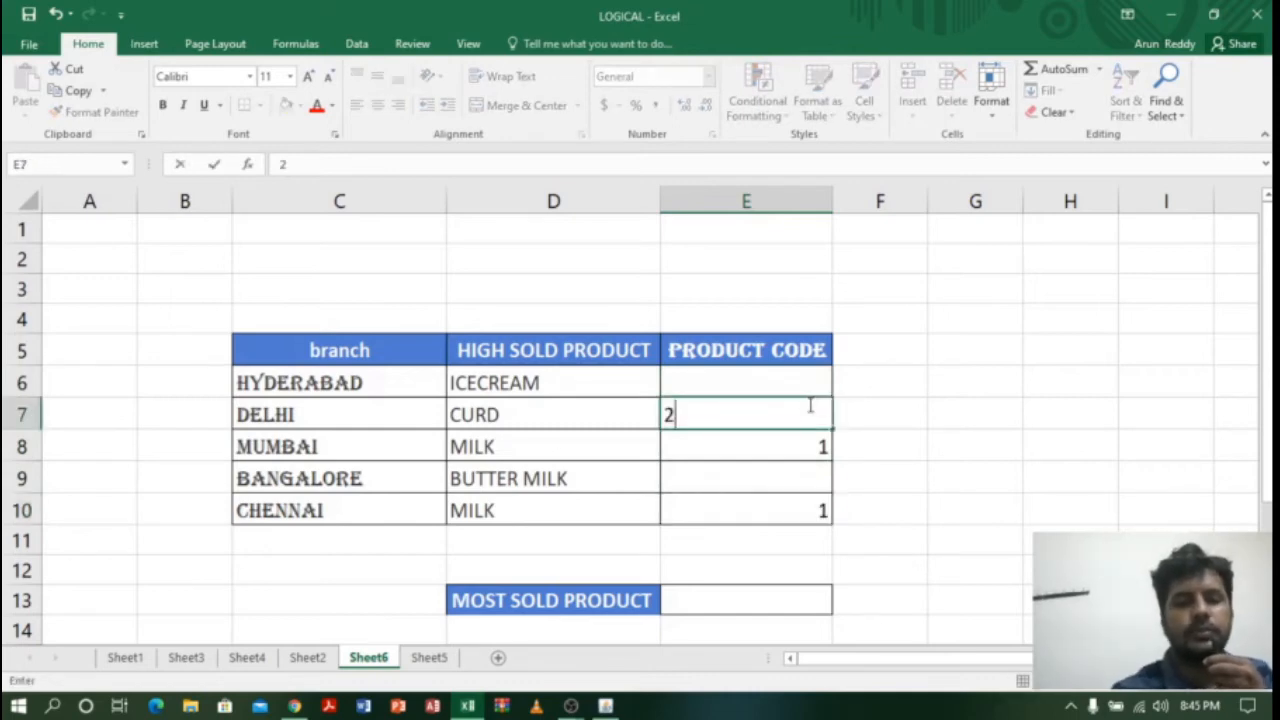
{"action": "left_click", "coordinate": [808, 383]}
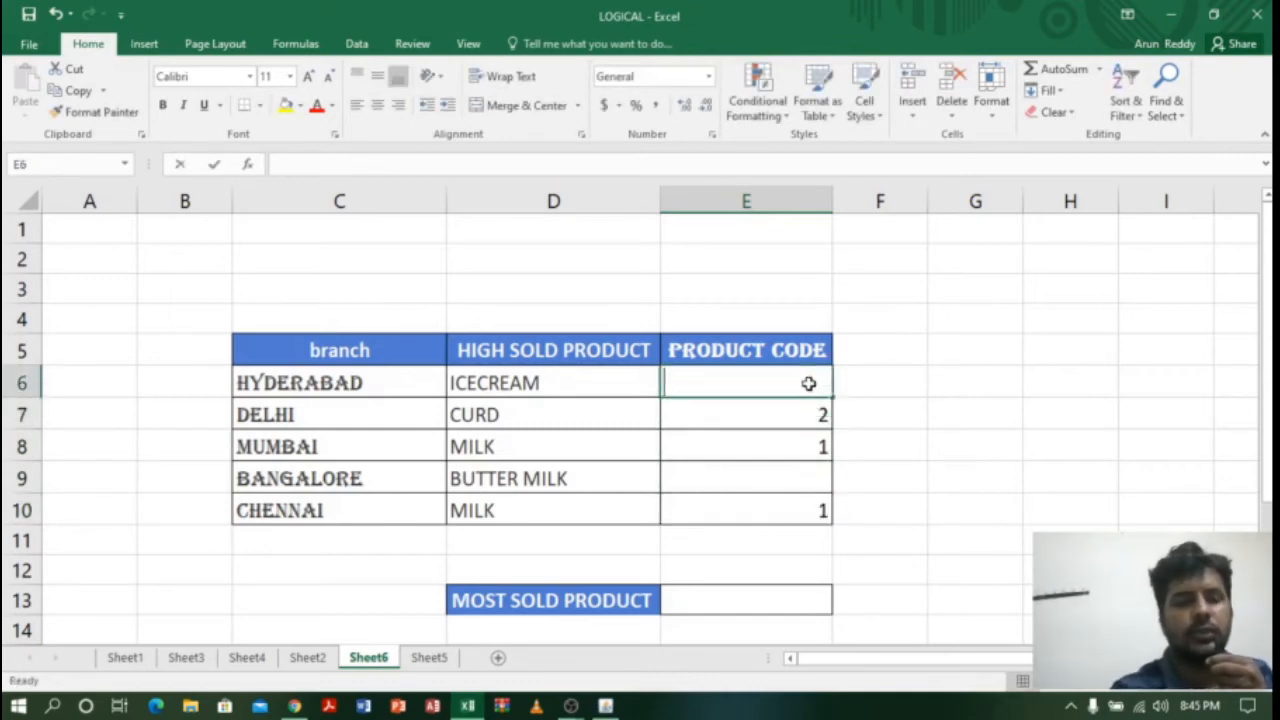
{"action": "type", "text": "3"}
{"action": "left_click", "coordinate": [808, 467]}
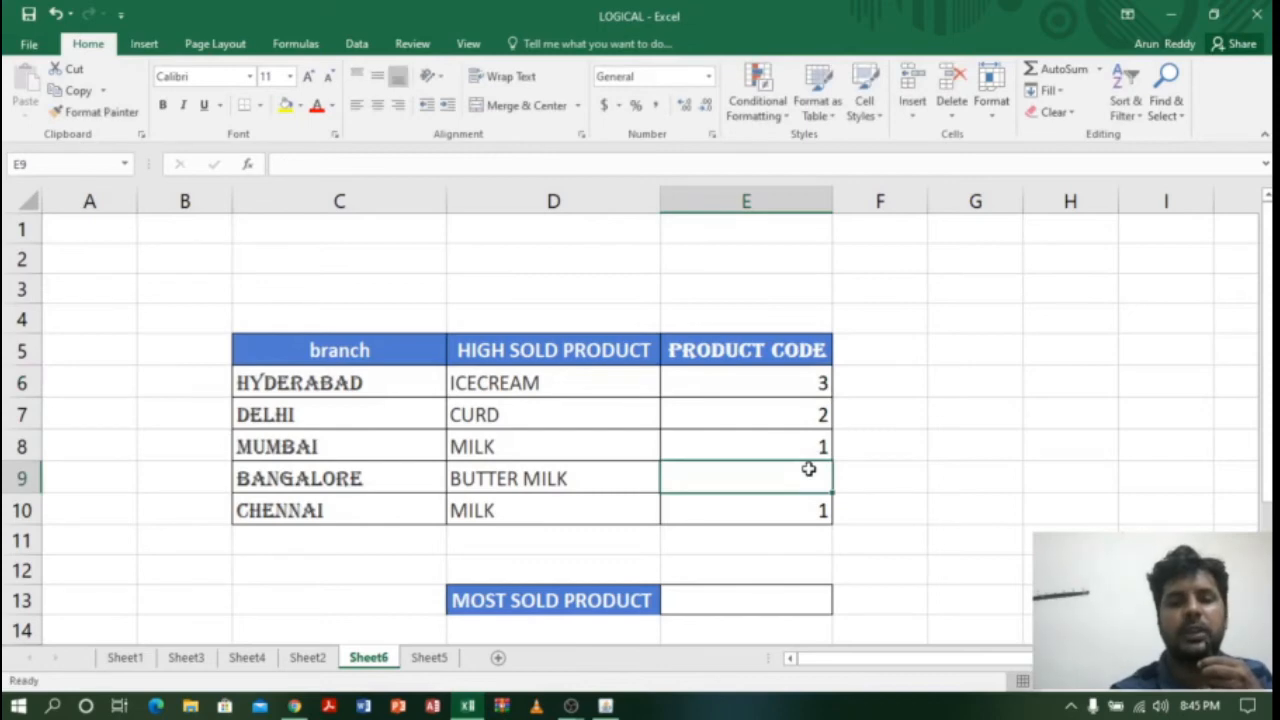
{"action": "type", "text": "4"}
{"action": "left_click", "coordinate": [733, 543]}
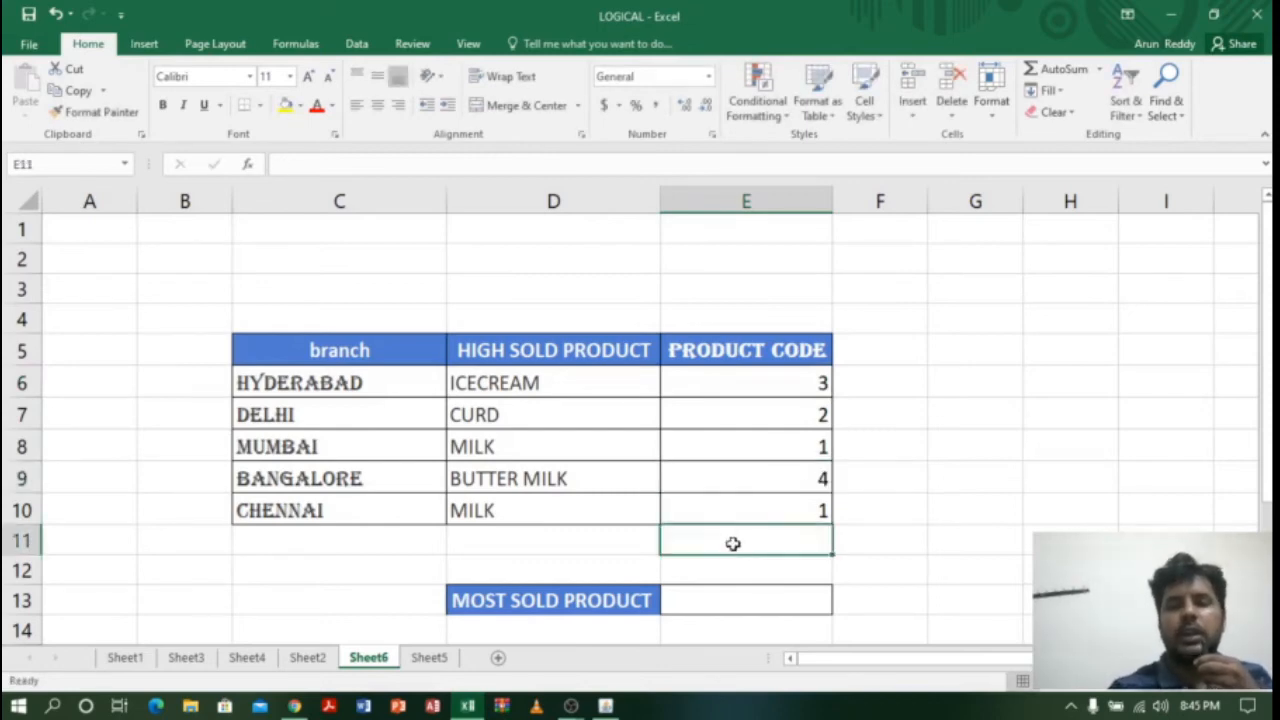
Calculate the most sold product code in E13 with =MODE(E6:E10) and check it against the milk codes in E10 and E8.
{"action": "left_click", "coordinate": [718, 598]}
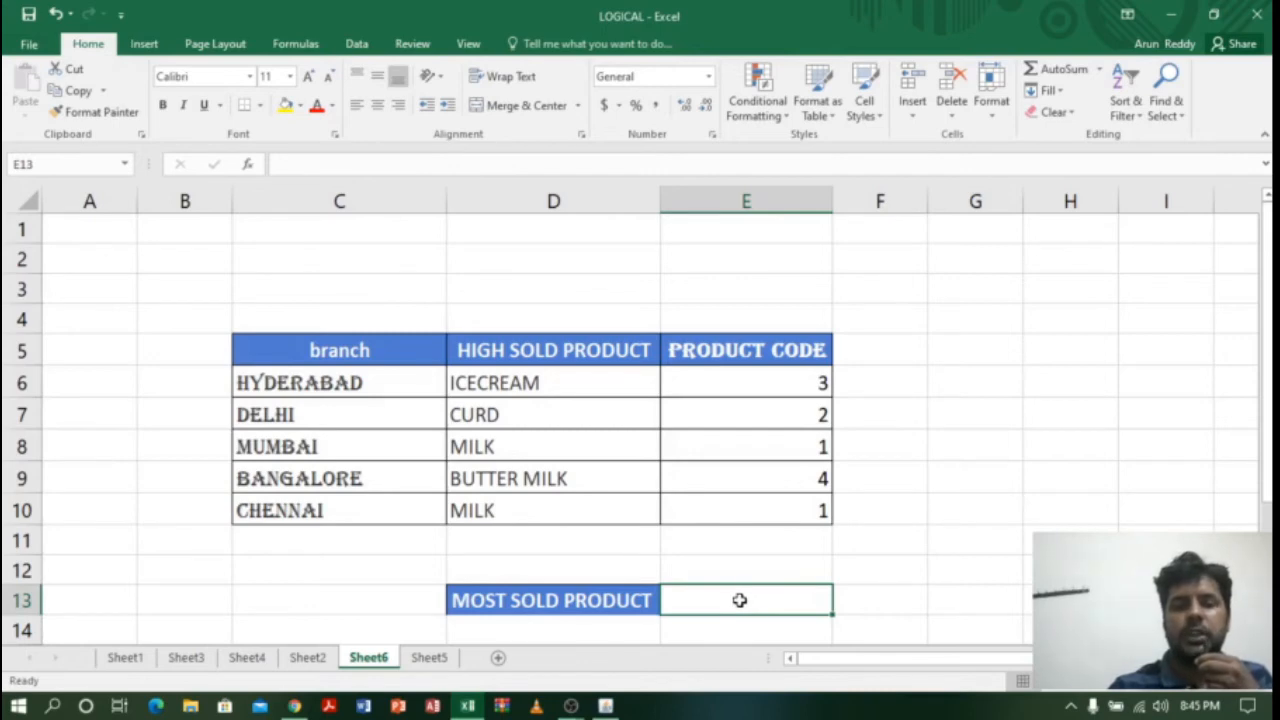
{"action": "type", "text": "=mo"}
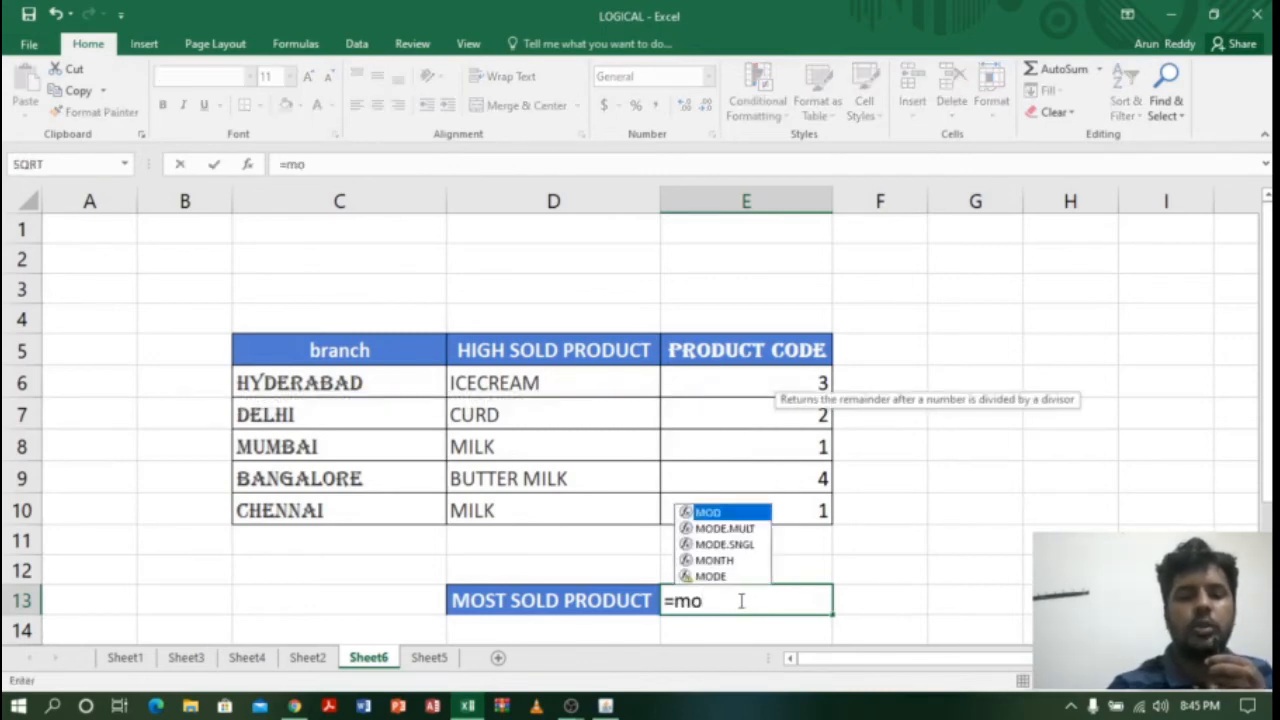
{"action": "type", "text": "de("}
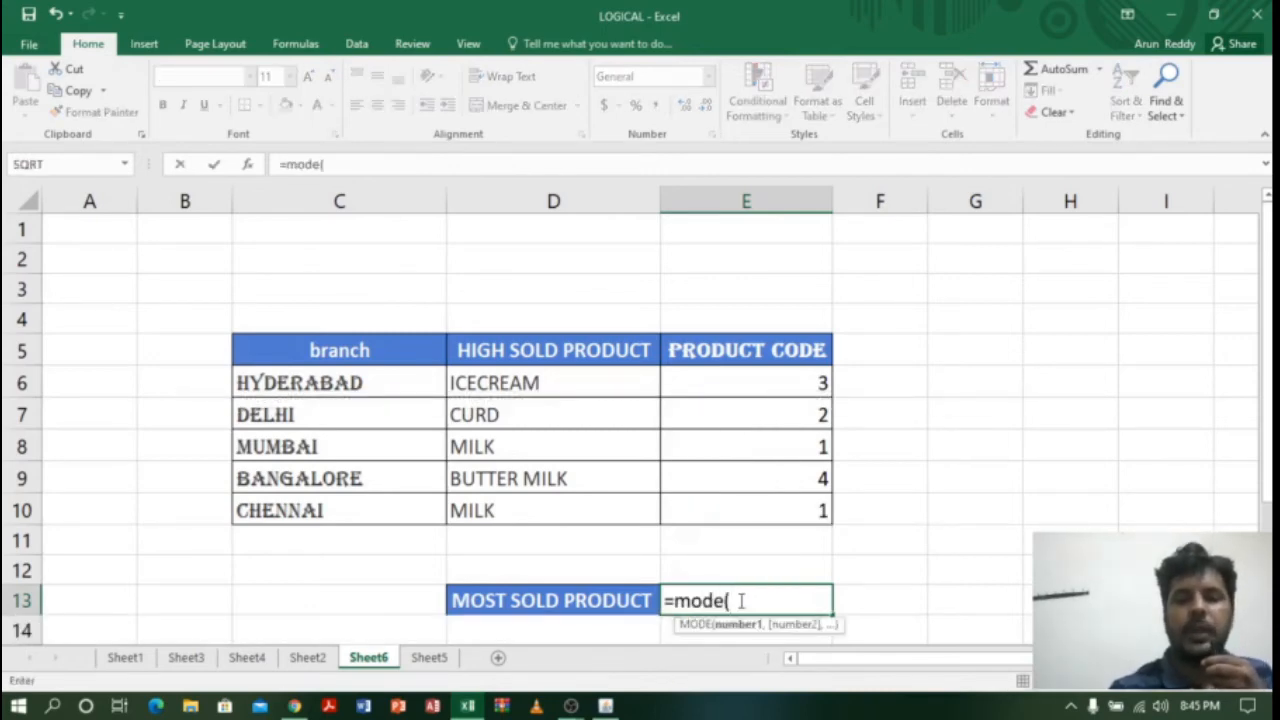
{"action": "left_click_drag", "start_coordinate": [791, 378], "coordinate": [800, 511]}
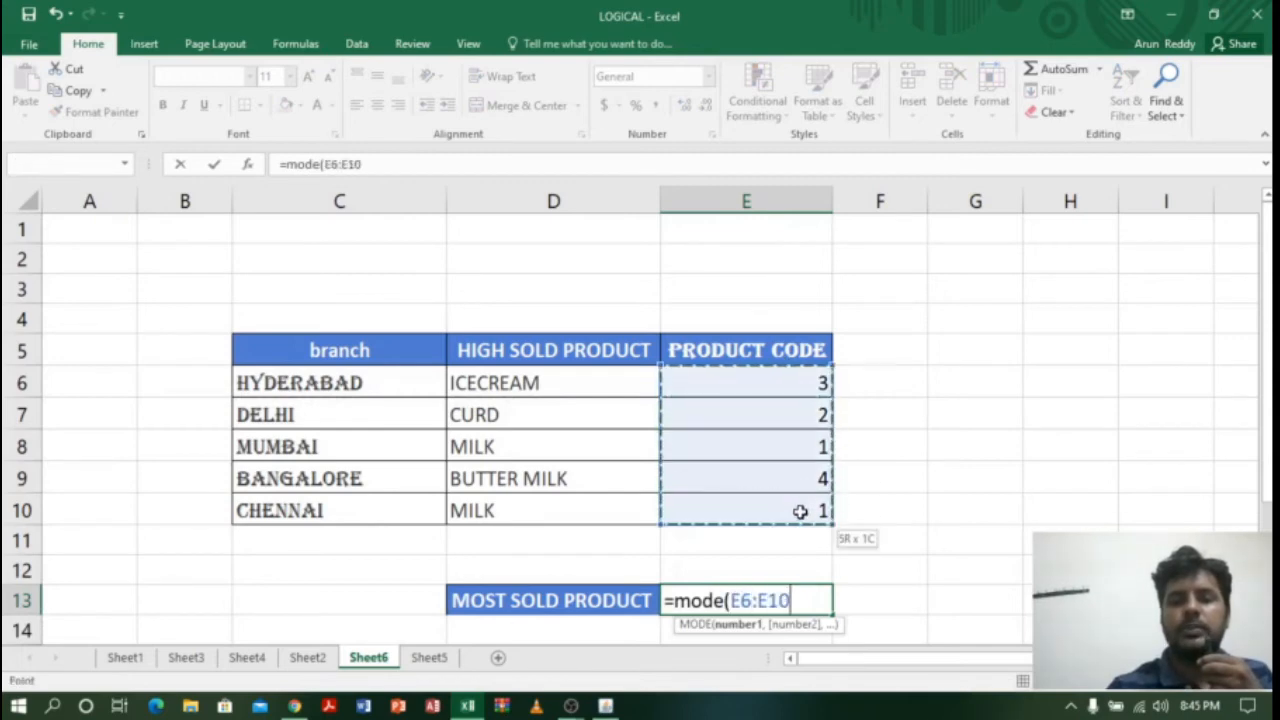
{"action": "type", "text": ")"}
{"action": "key", "text": "ctrl+Return"}
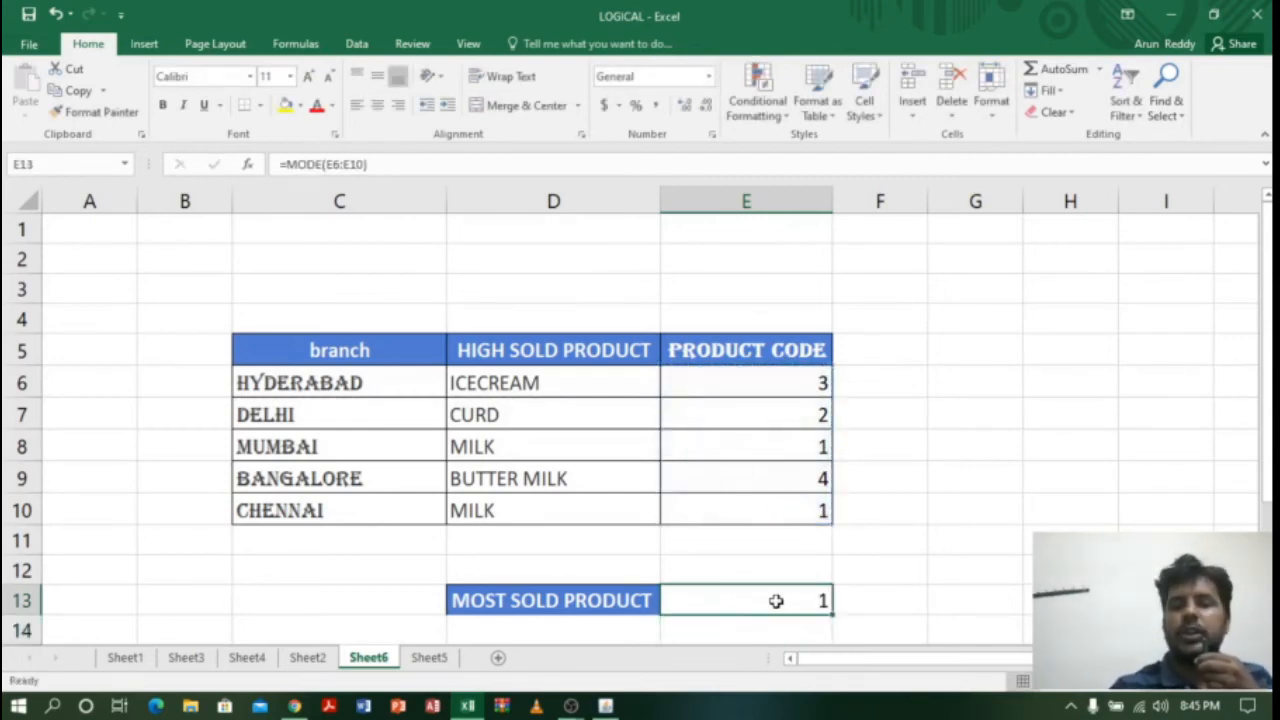
{"action": "left_click", "coordinate": [810, 512]}
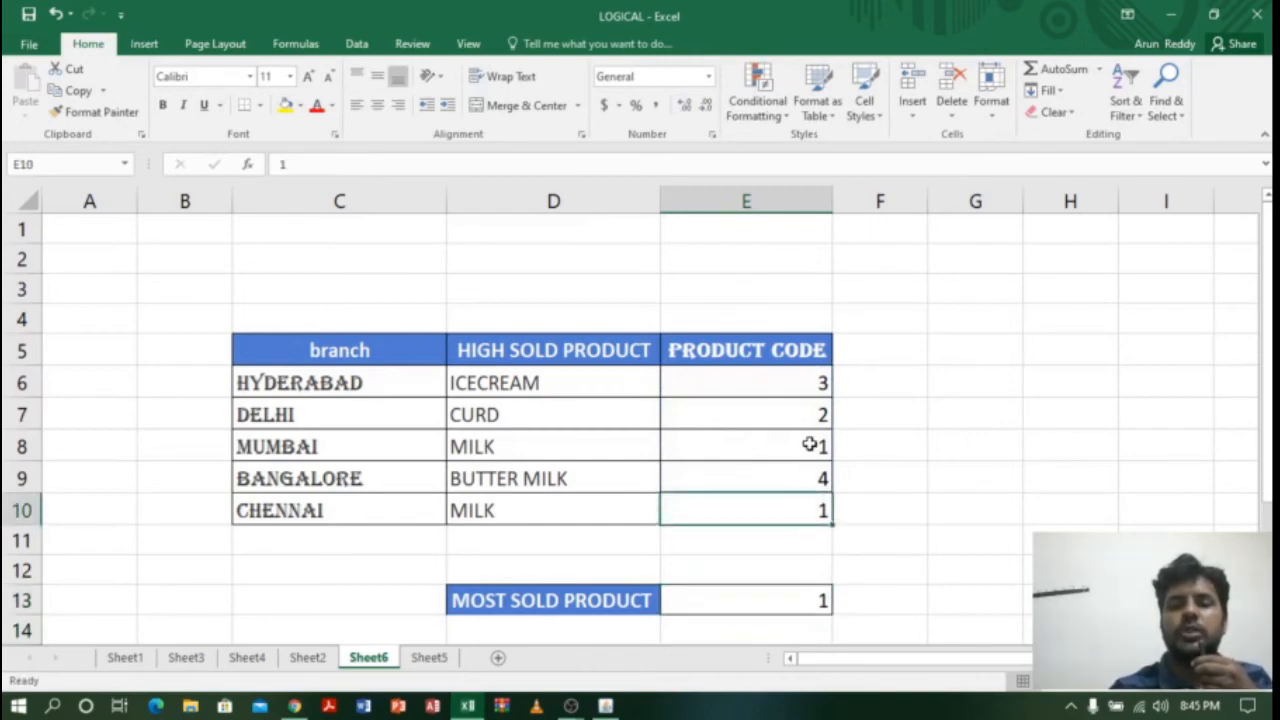
{"action": "left_click", "coordinate": [810, 445]}
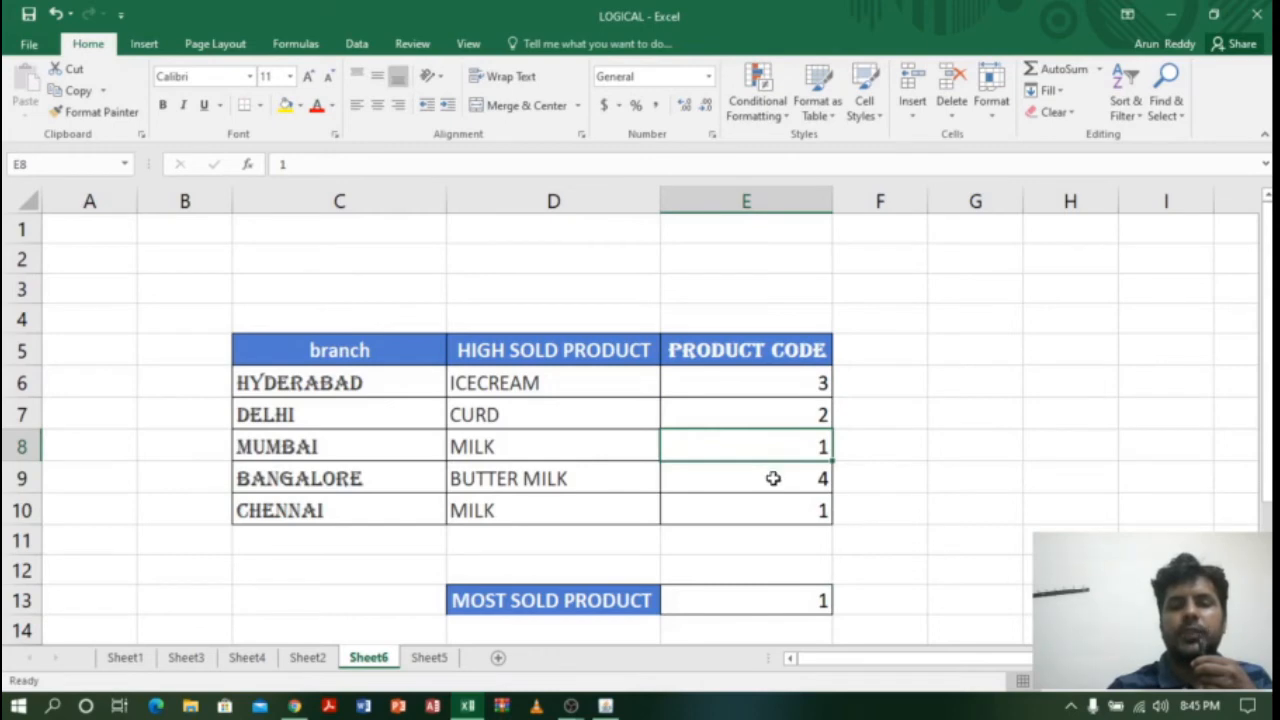
Set the product codes in E9 and E6 to 2 and check the MODE result in E13.
{"action": "left_click", "coordinate": [772, 478]}
{"action": "key", "text": "Delete"}
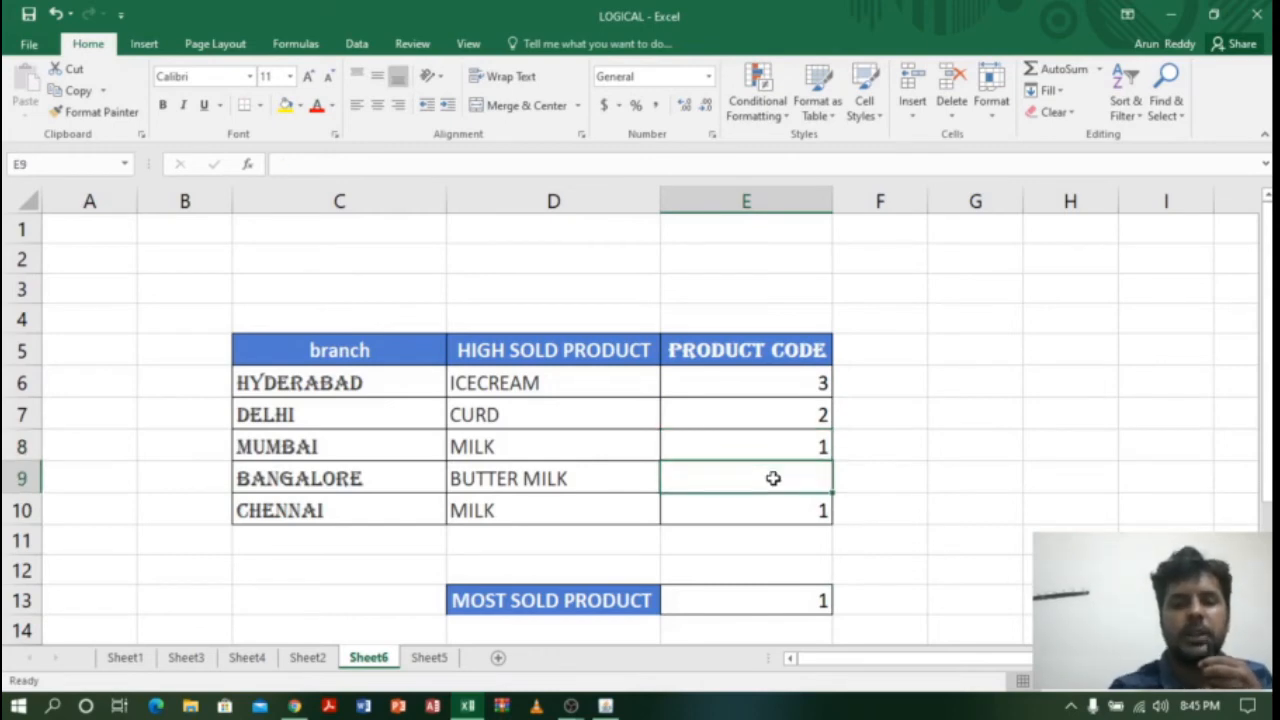
{"action": "type", "text": "2"}
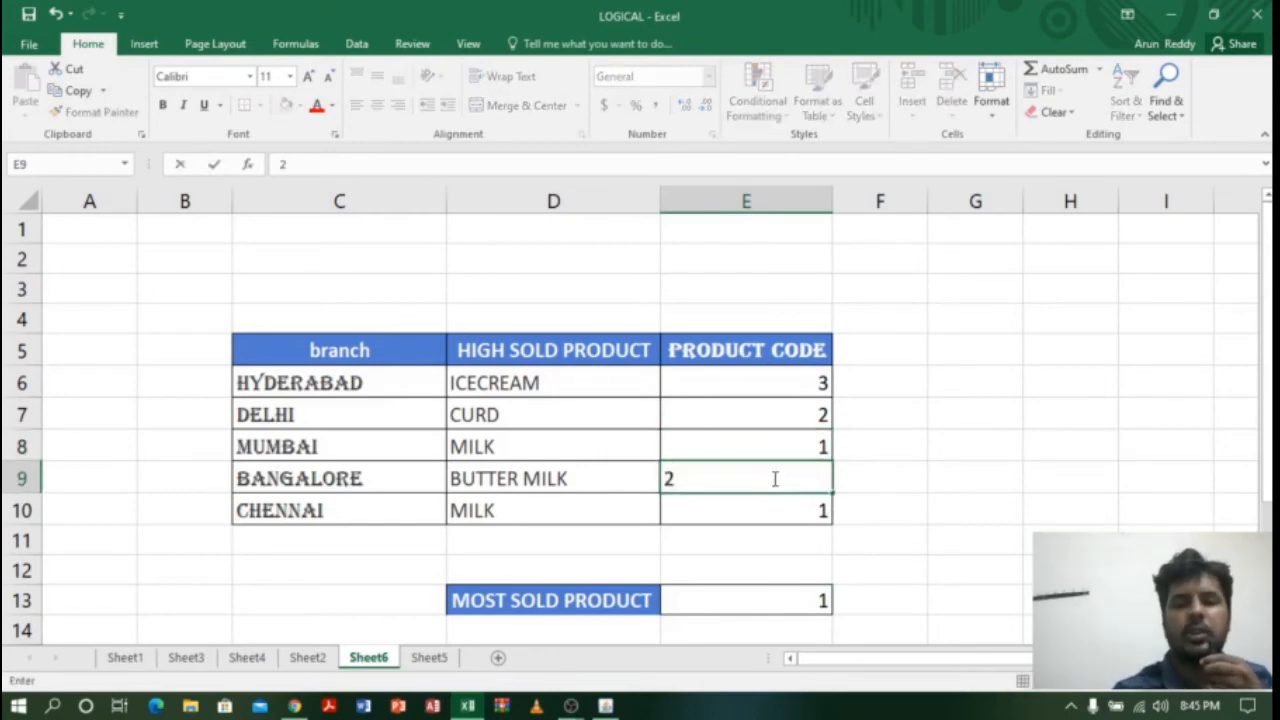
{"action": "left_click", "coordinate": [788, 375]}
{"action": "key", "text": "Delete"}
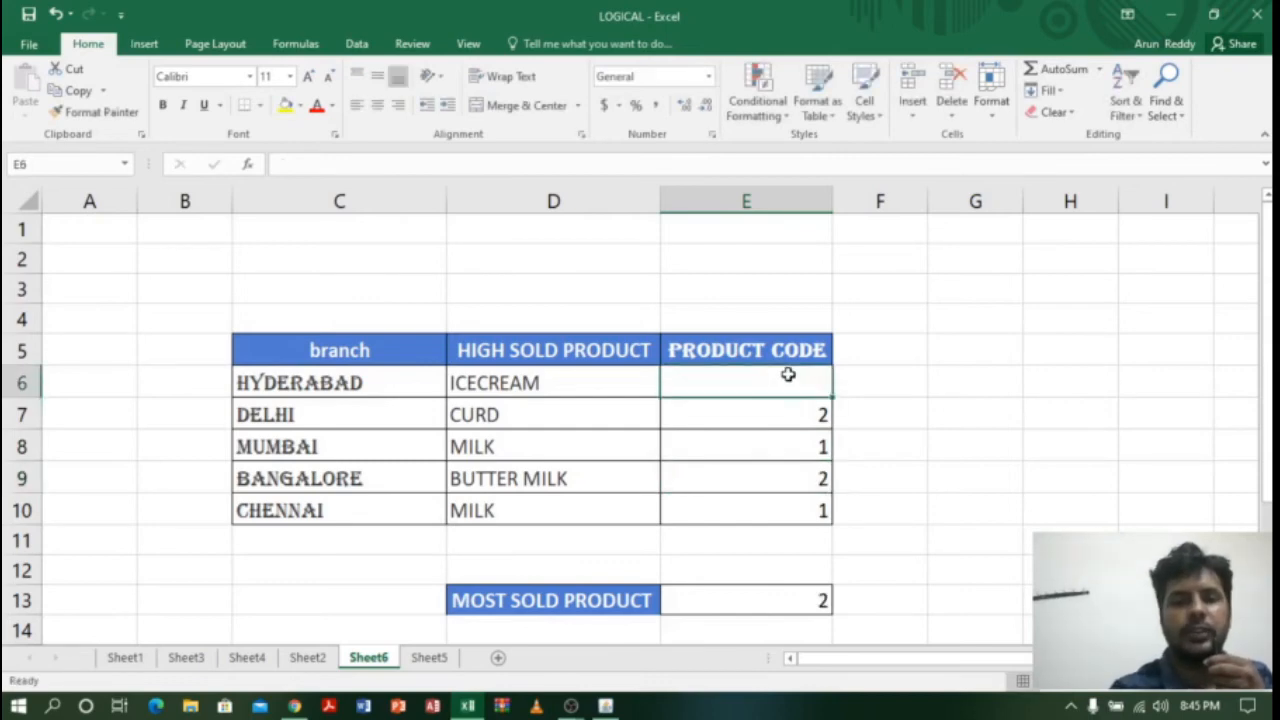
{"action": "type", "text": "2"}
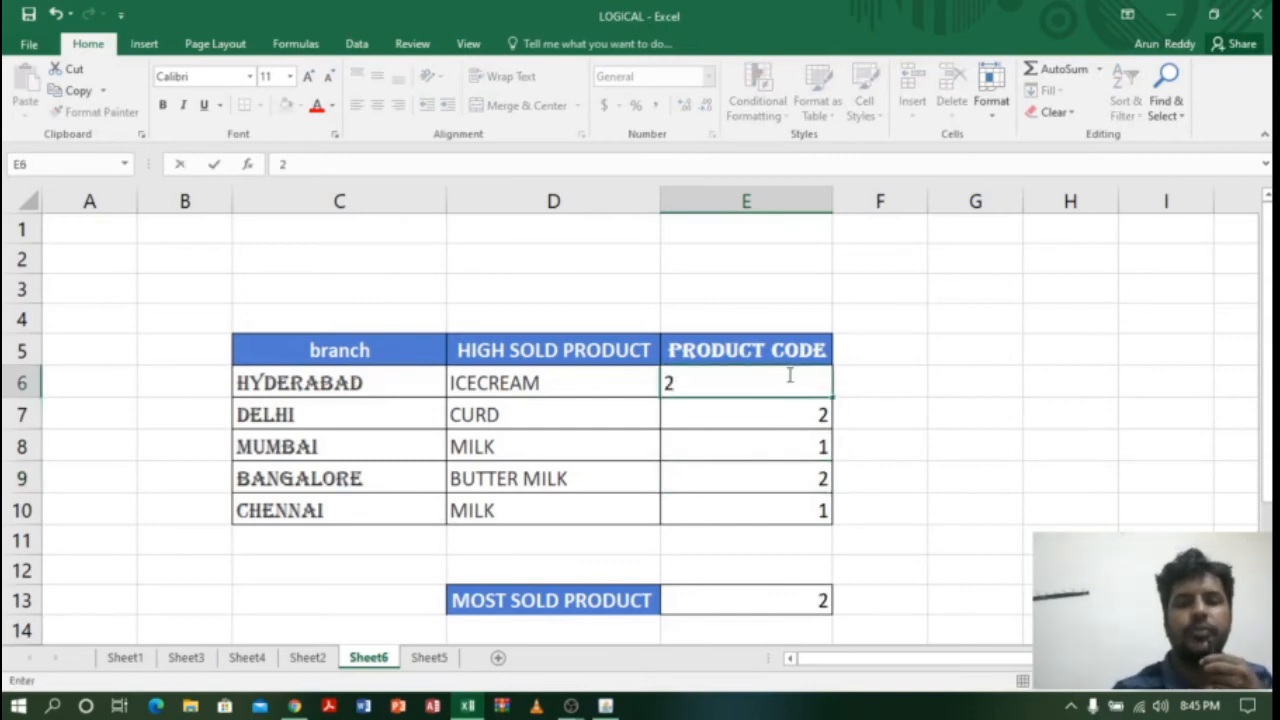
{"action": "left_click", "coordinate": [907, 453]}
{"action": "left_click", "coordinate": [783, 601]}
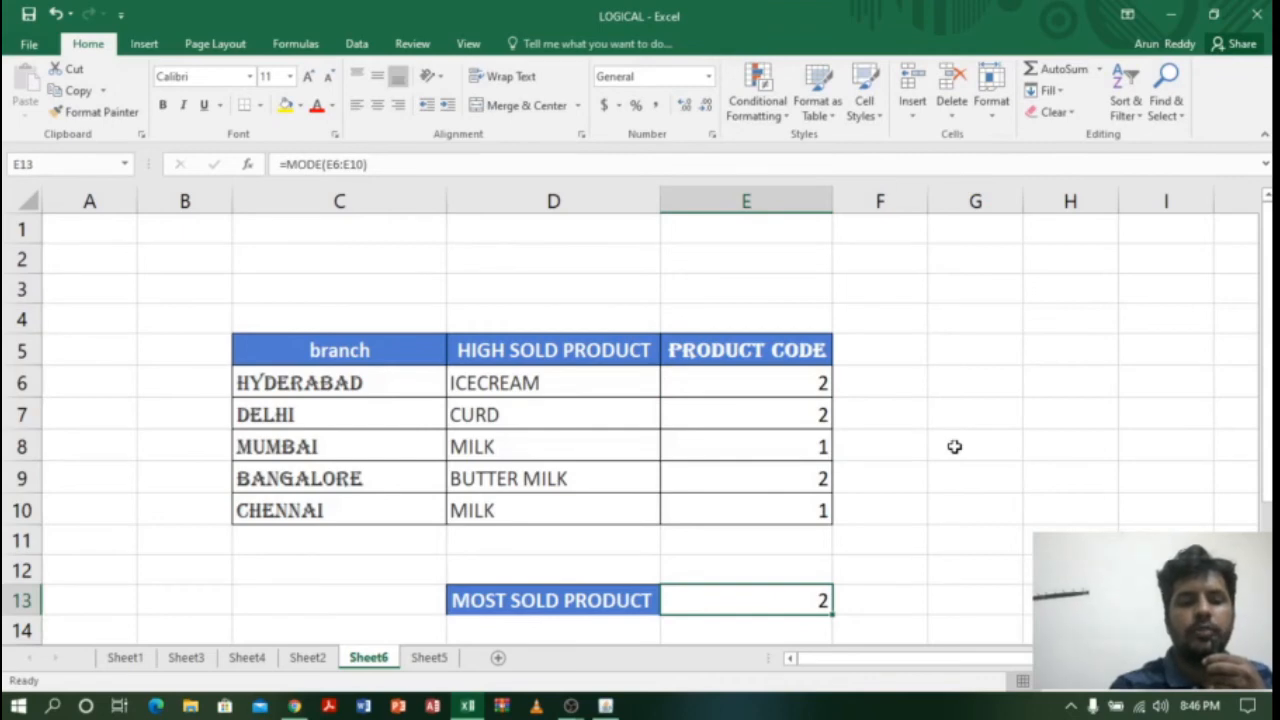
Undo the test changes to the product codes in E6 and E9.
{"action": "key", "text": "ctrl+z"}
{"action": "key", "text": "ctrl+z"}
{"action": "key", "text": "ctrl+z"}
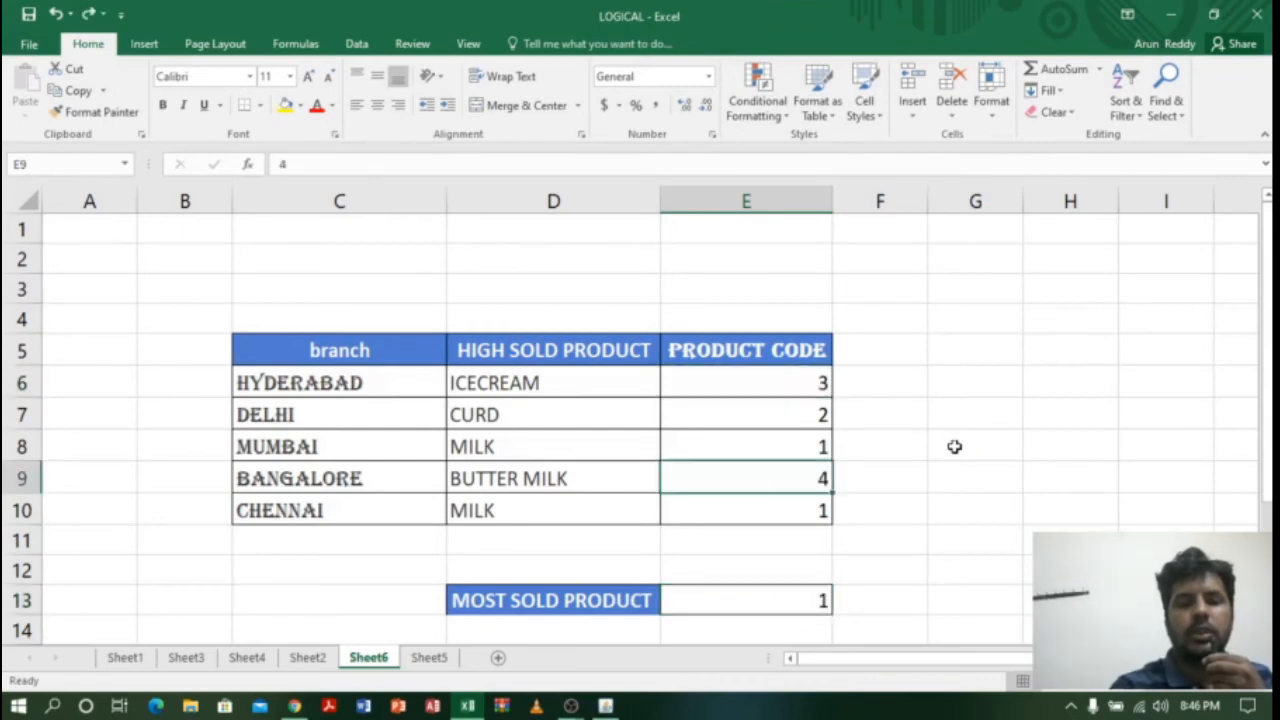
Replace the CHENNAI branch's high sold product in D10 with "butter".
{"action": "double_click", "coordinate": [507, 512]}
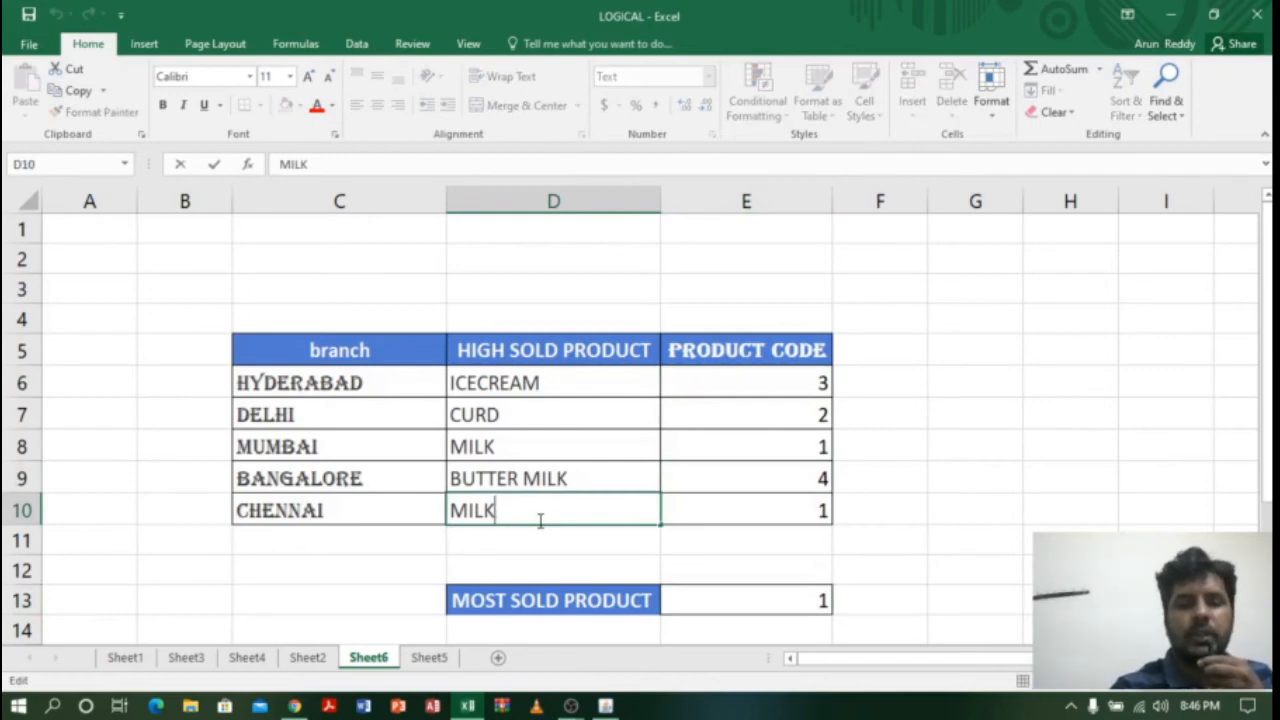
{"action": "key", "text": "BackSpace"}
{"action": "key", "text": "BackSpace"}
{"action": "key", "text": "BackSpace"}
{"action": "key", "text": "BackSpace"}
{"action": "type", "text": "b"}
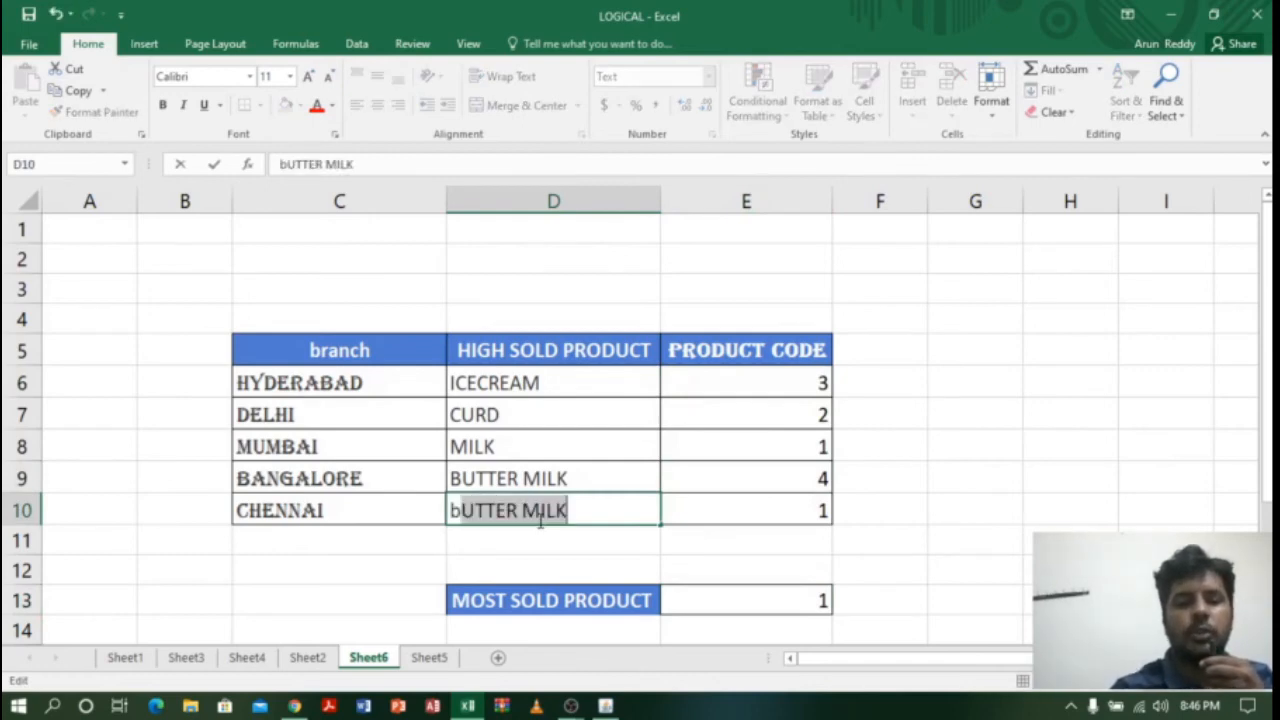
{"action": "type", "text": "utter"}
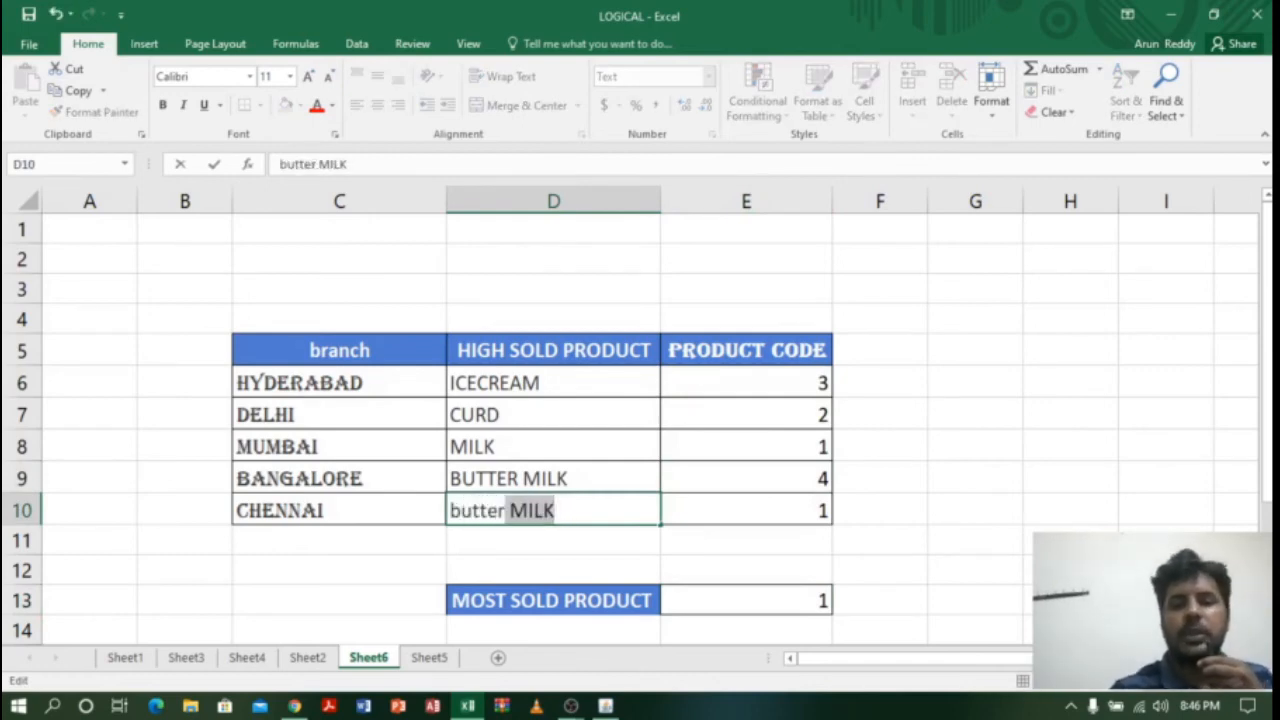
{"action": "key", "text": "BackSpace"}
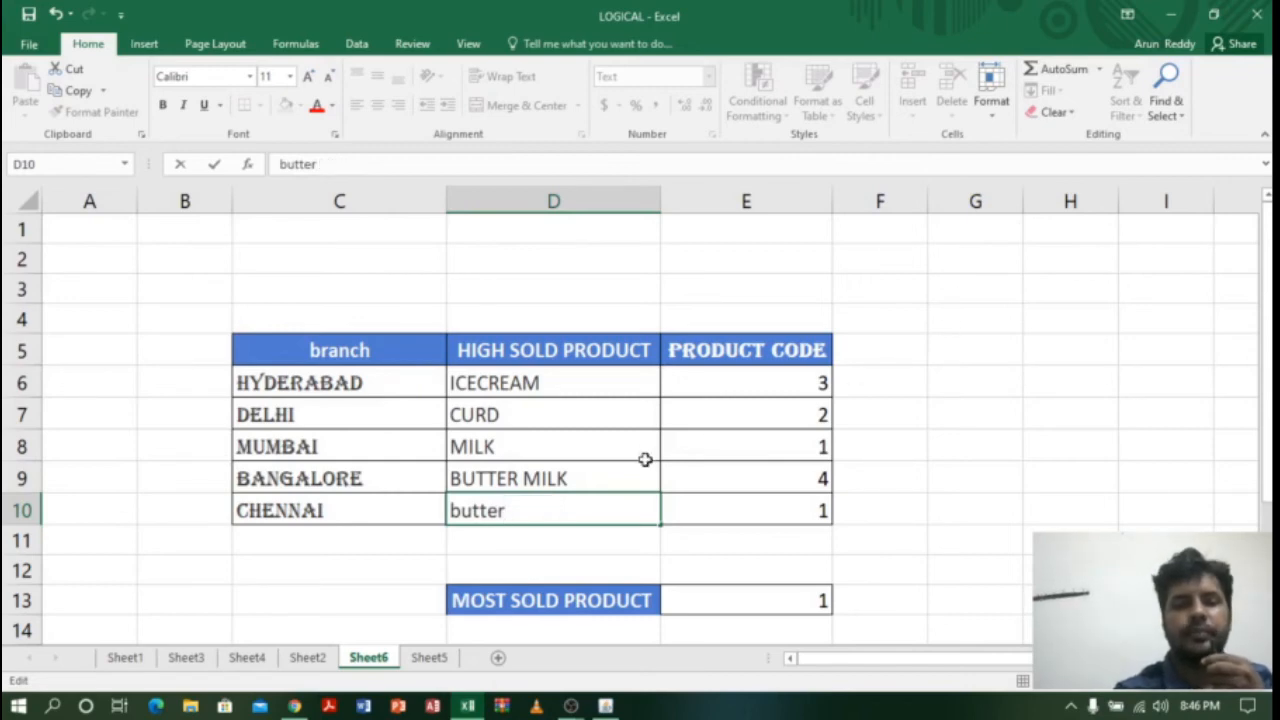
Set the CHENNAI product code in E10 to 5 and check the MODE result in E13.
{"action": "left_click", "coordinate": [818, 510]}
{"action": "type", "text": "5"}
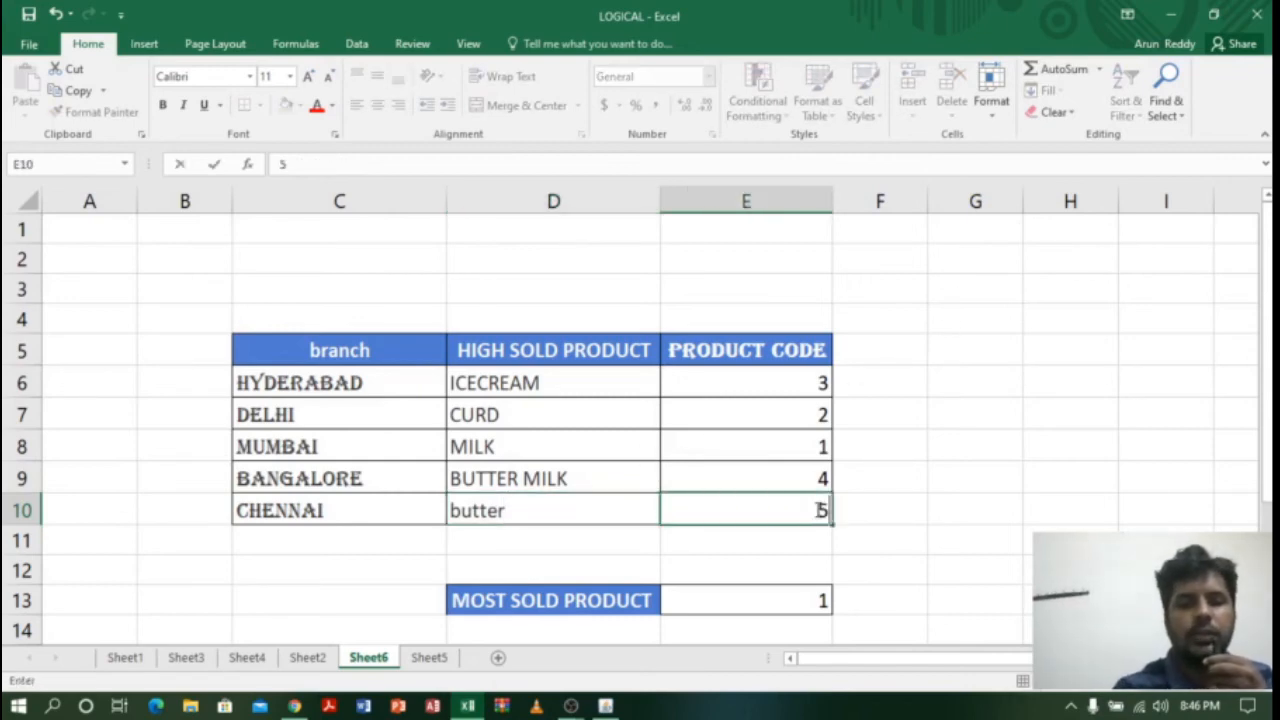
{"action": "key", "text": "Return"}
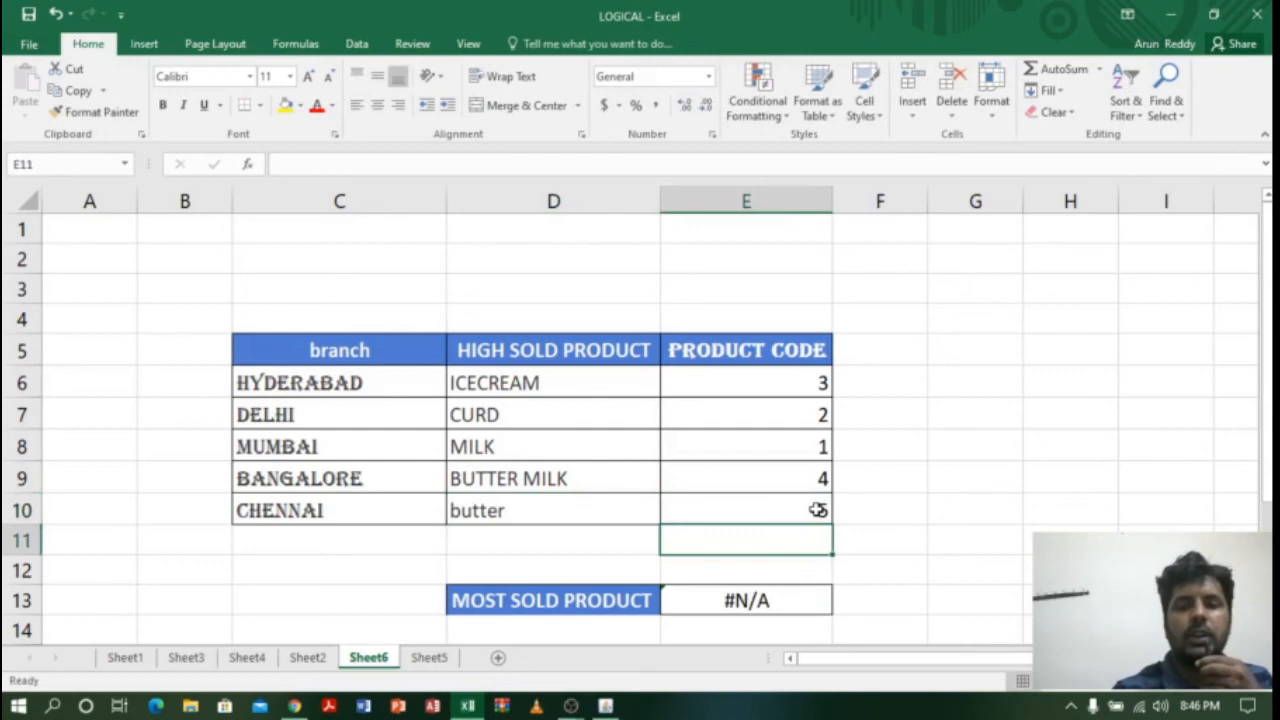
{"action": "left_click", "coordinate": [768, 600]}
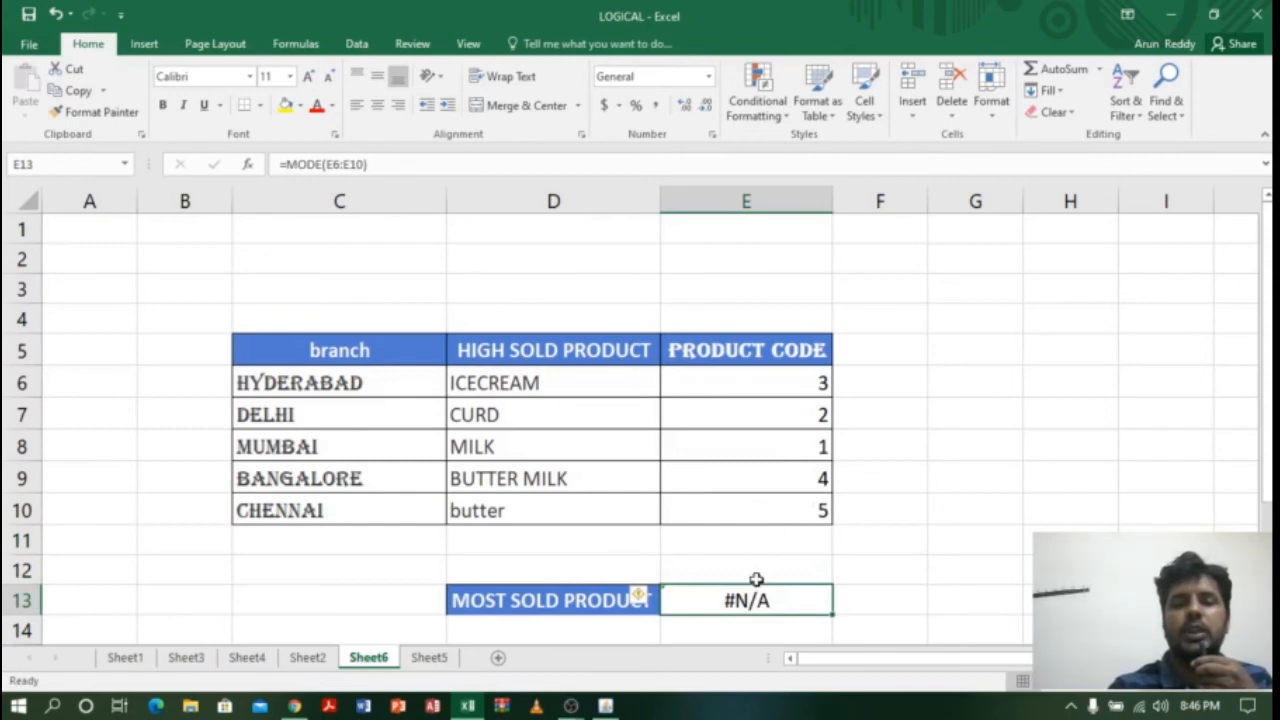
Change the formula in E13 to =IFNA(MODE(E6:E10),"none") and check its result against the product codes in E6:E10.
{"action": "double_click", "coordinate": [805, 597]}
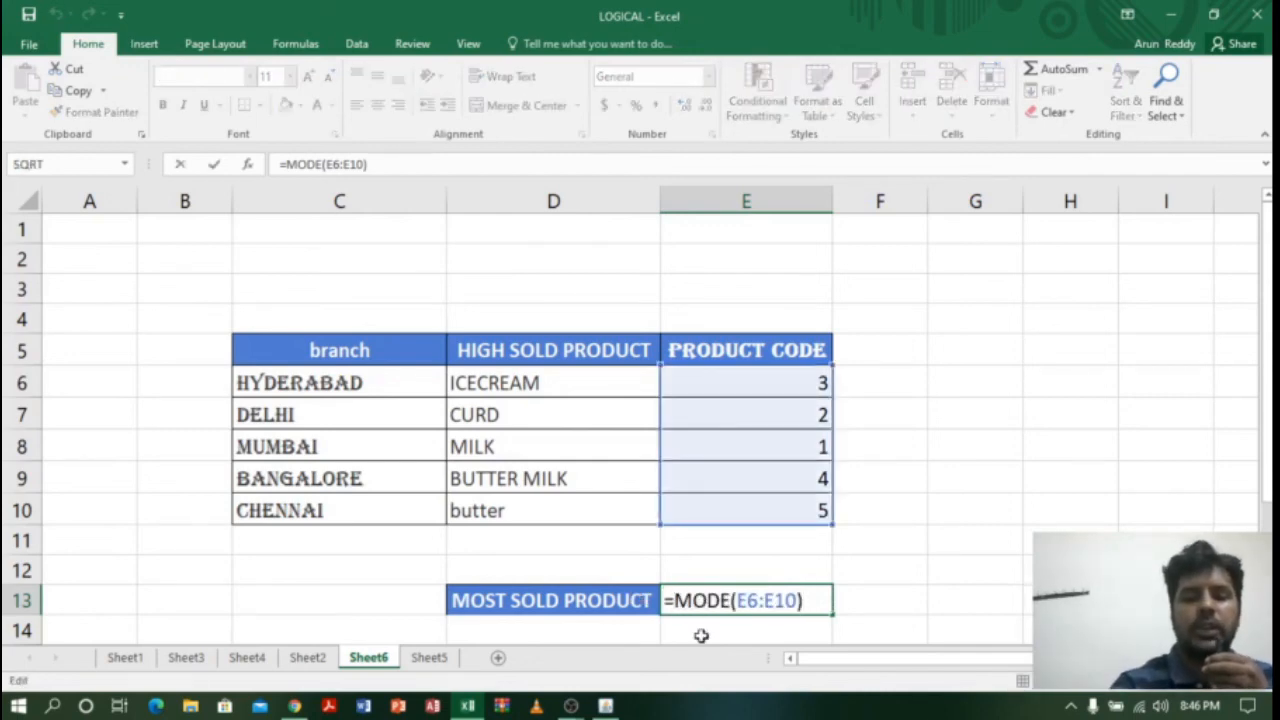
{"action": "type", "text": "ifn"}
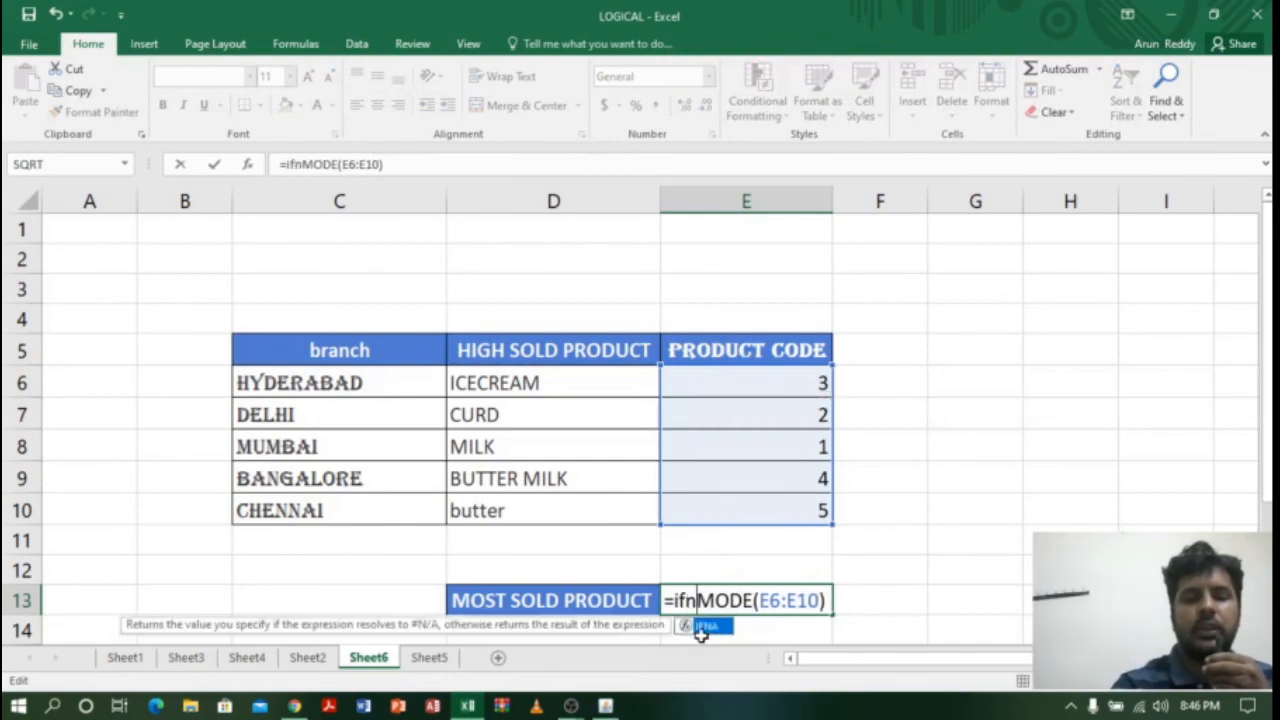
{"action": "type", "text": "a"}
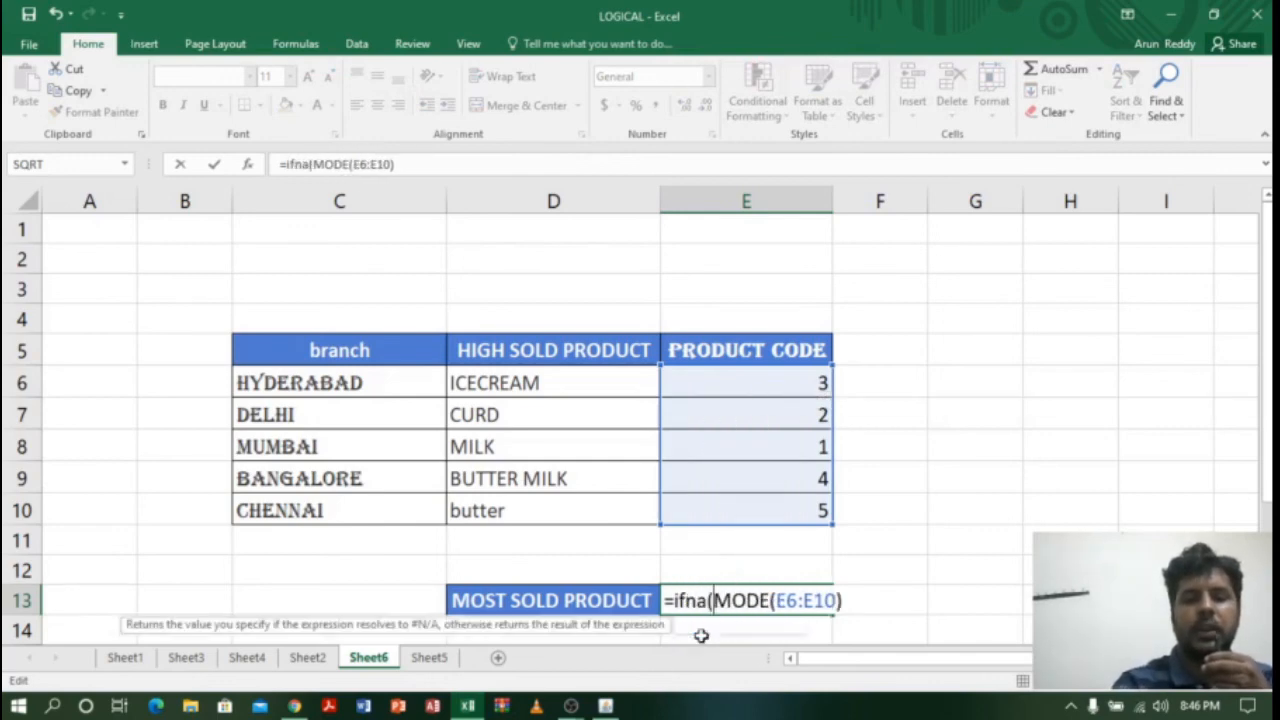
{"action": "type", "text": "("}
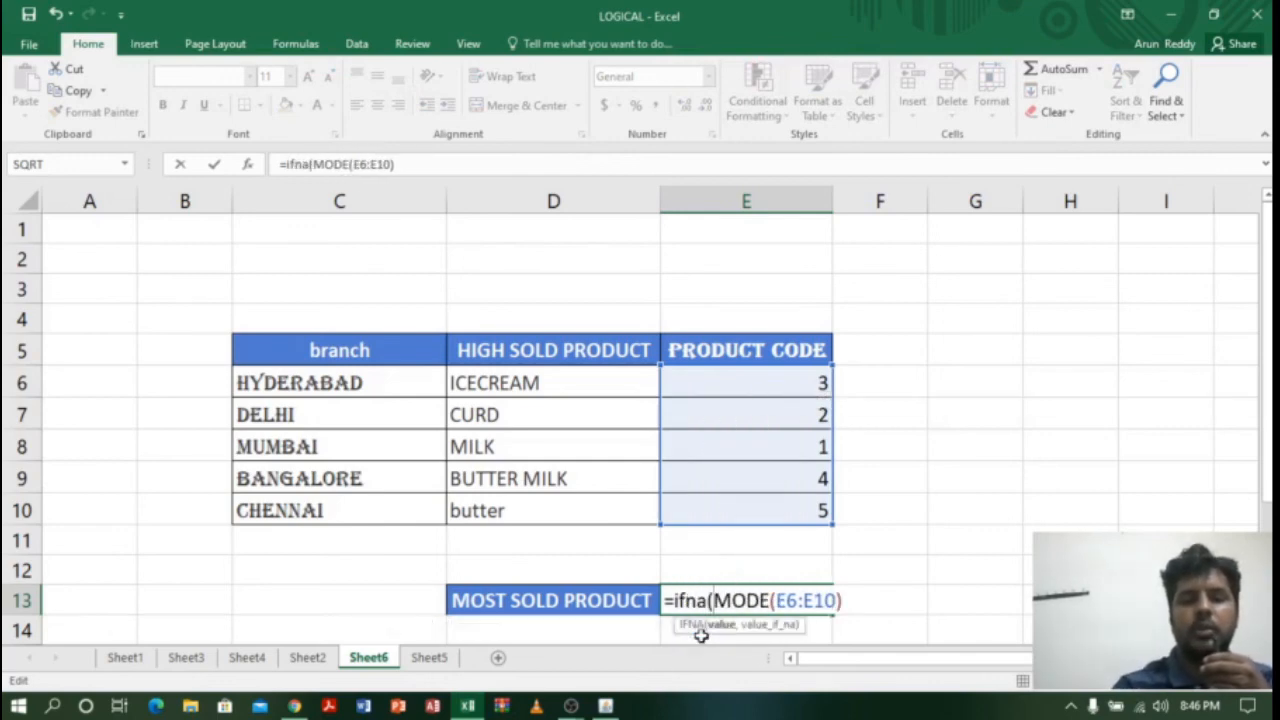
{"action": "left_click", "coordinate": [843, 600]}
{"action": "type", "text": ","}
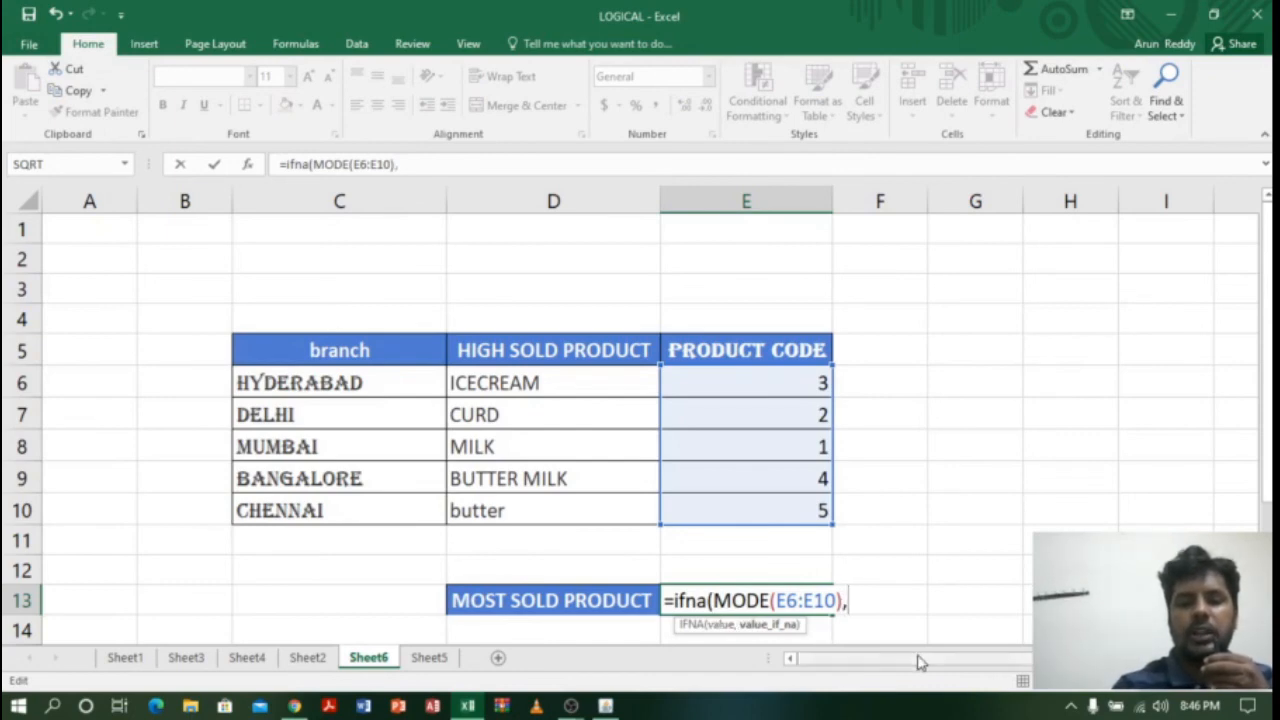
{"action": "type", "text": "\""}
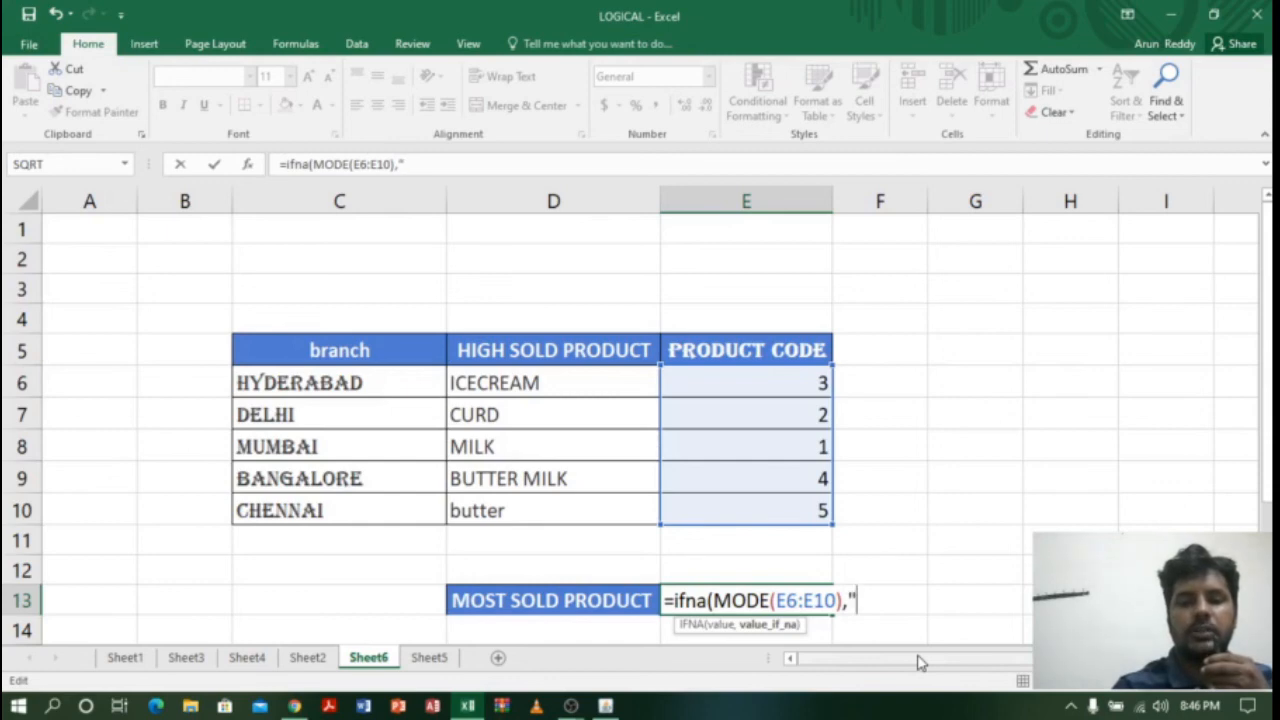
{"action": "type", "text": "\"none"}
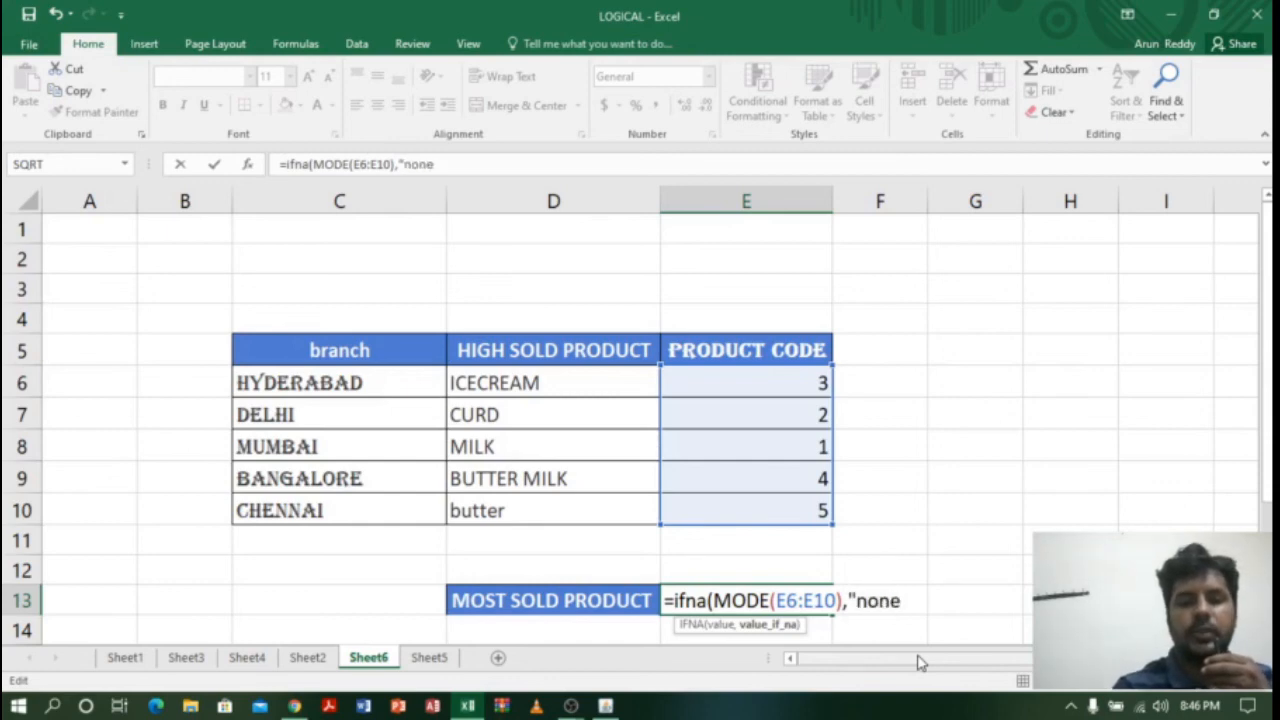
{"action": "key", "text": "Return"}
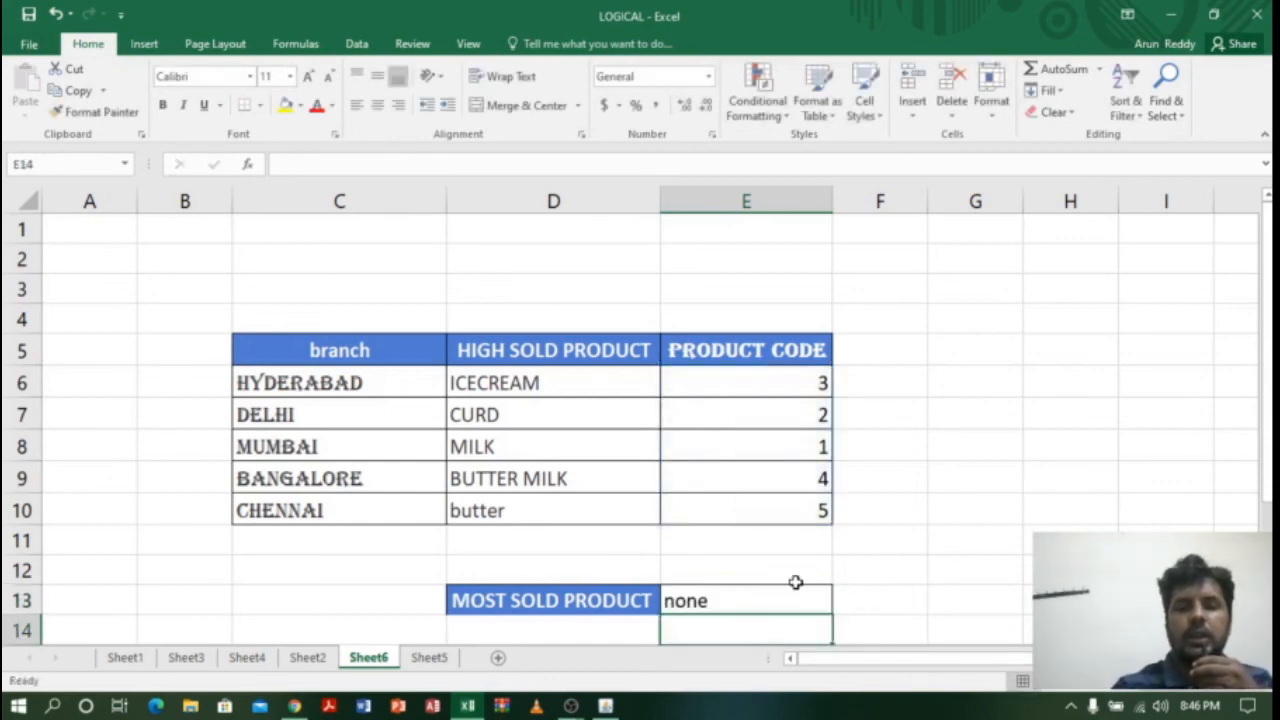
{"action": "left_click", "coordinate": [760, 591]}
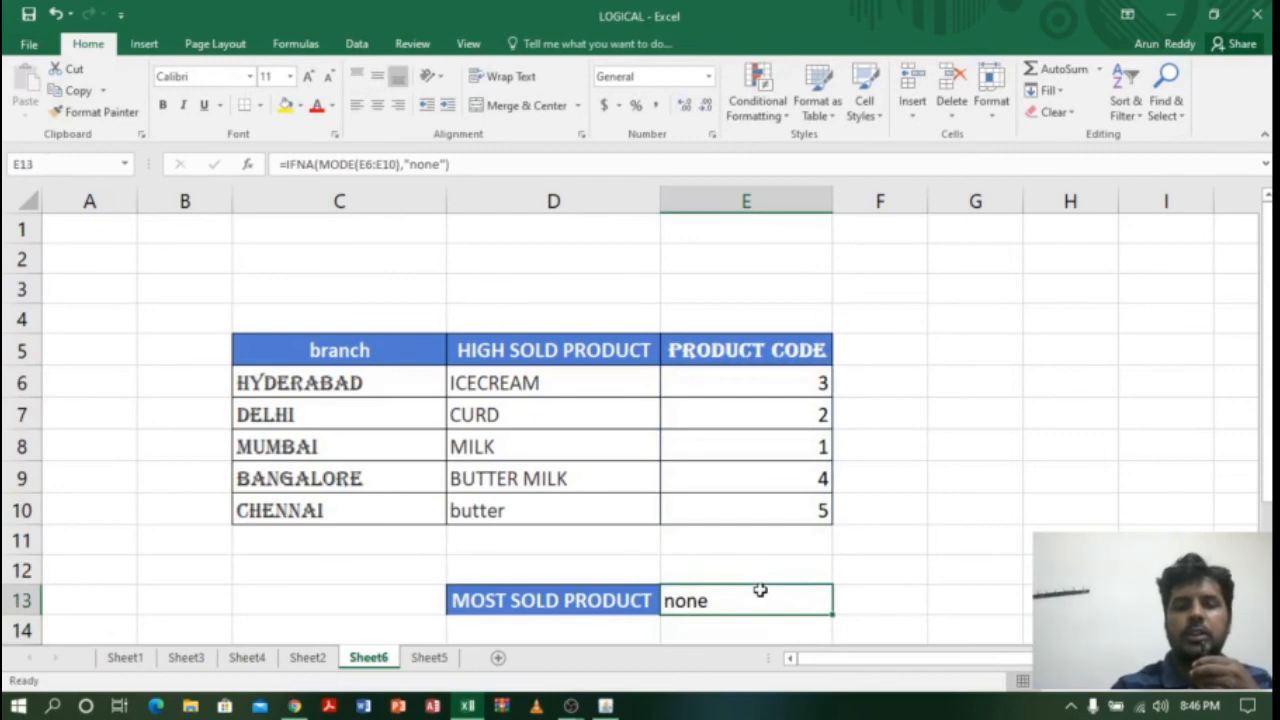
{"action": "left_click_drag", "start_coordinate": [808, 377], "coordinate": [808, 510]}
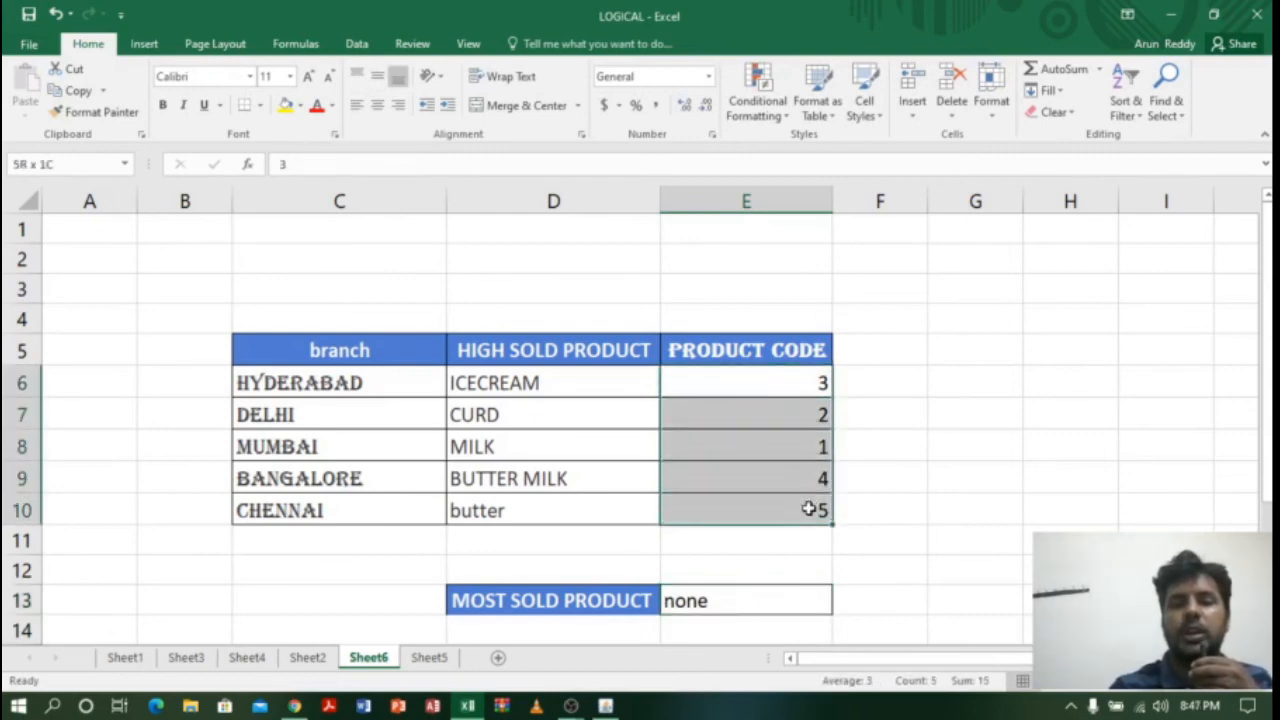
{"action": "left_click", "coordinate": [726, 600]}
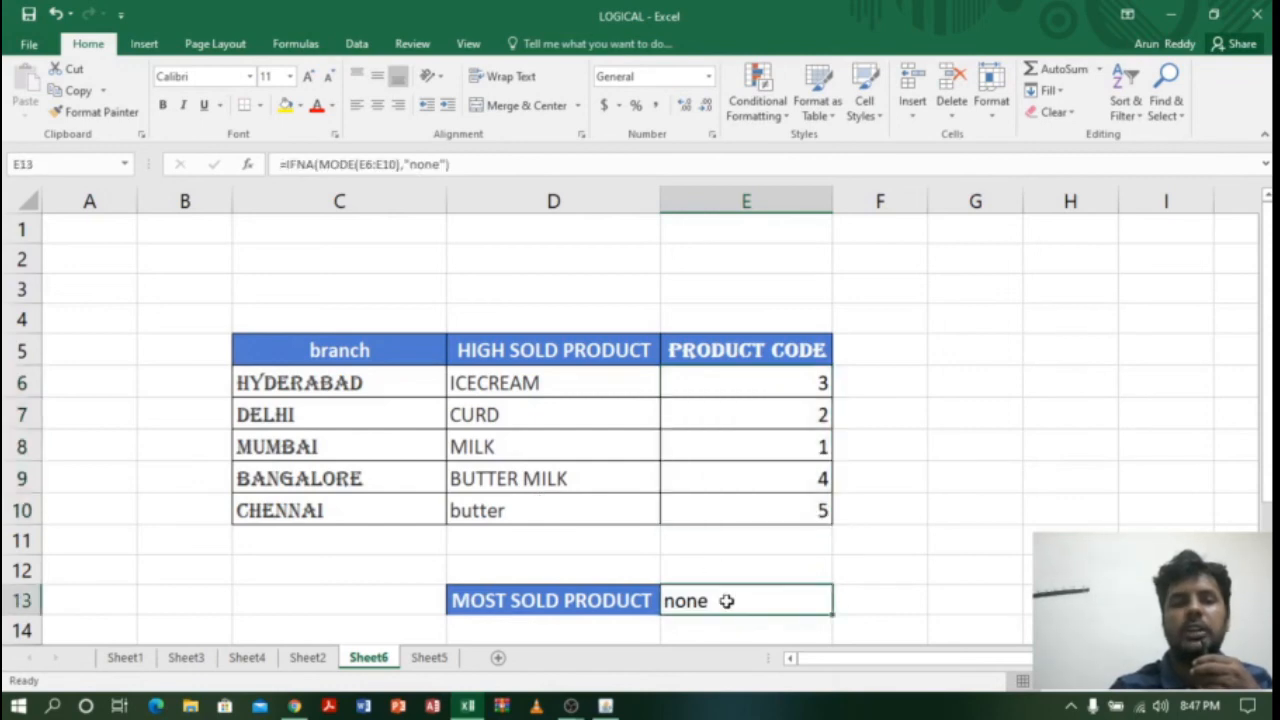